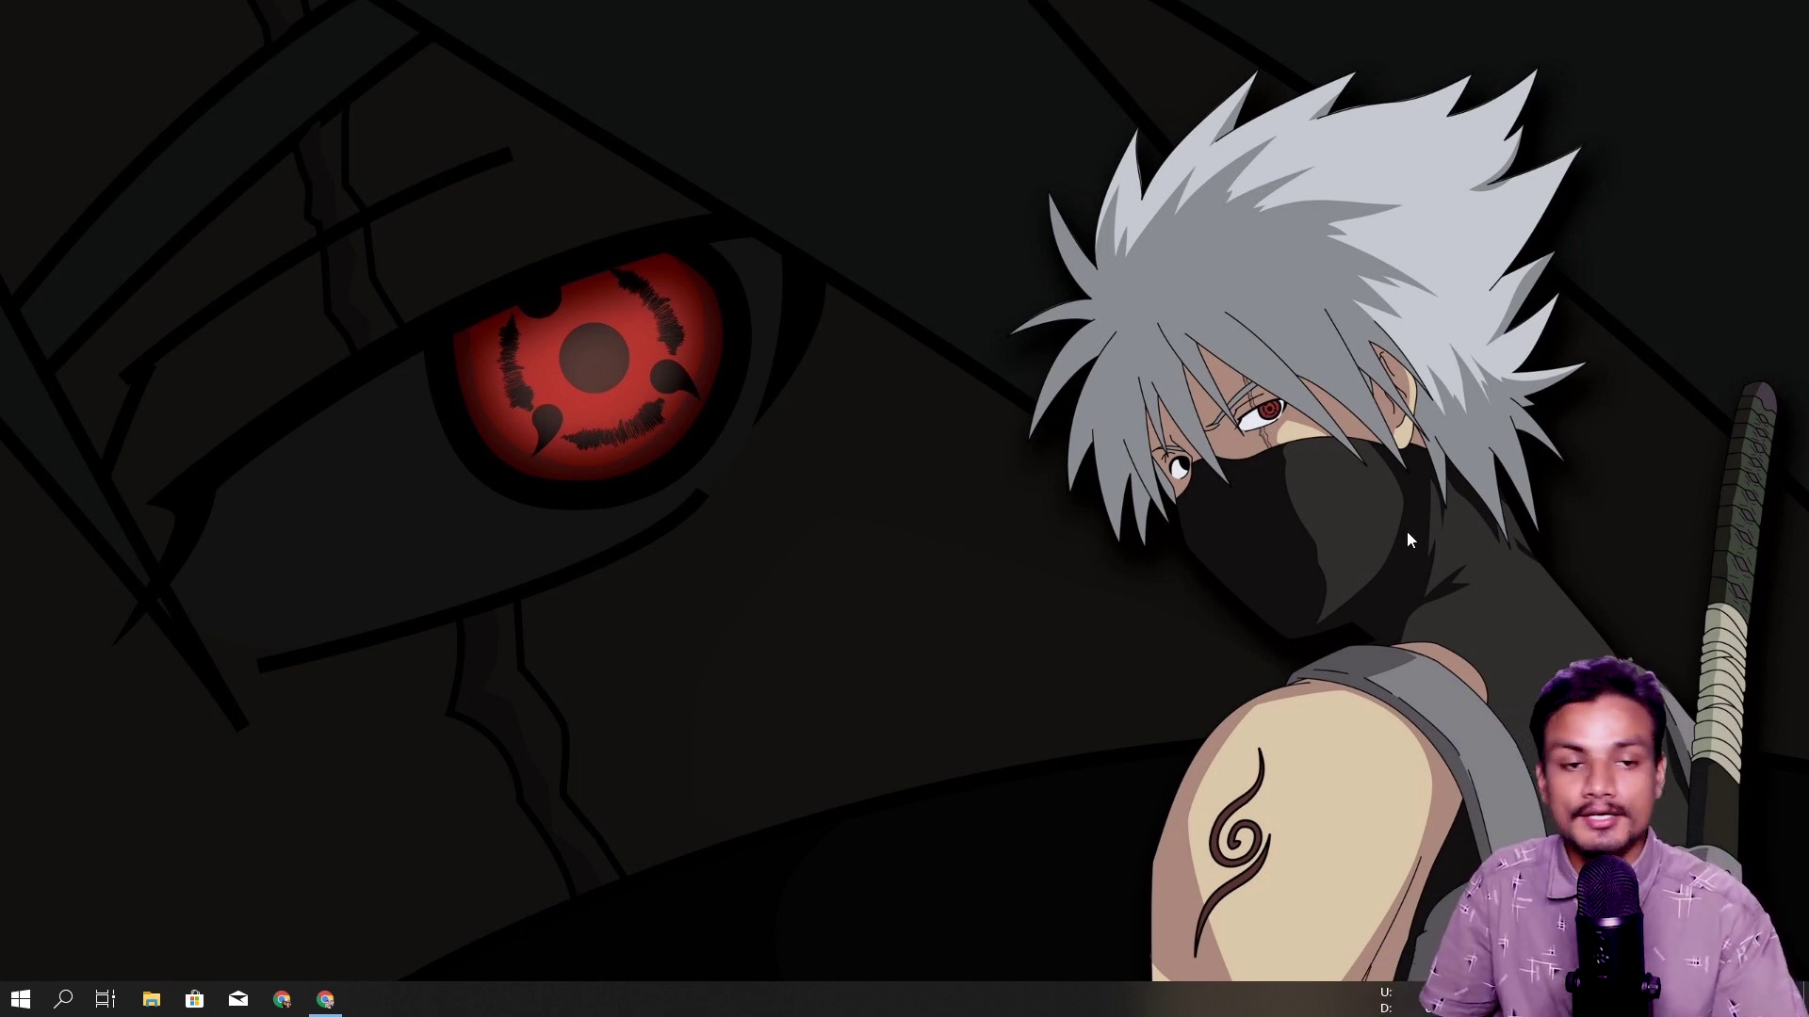
# Launch Chrome from the taskbar to reach the DistroTest.net home page.
pyautogui.click(325, 998)
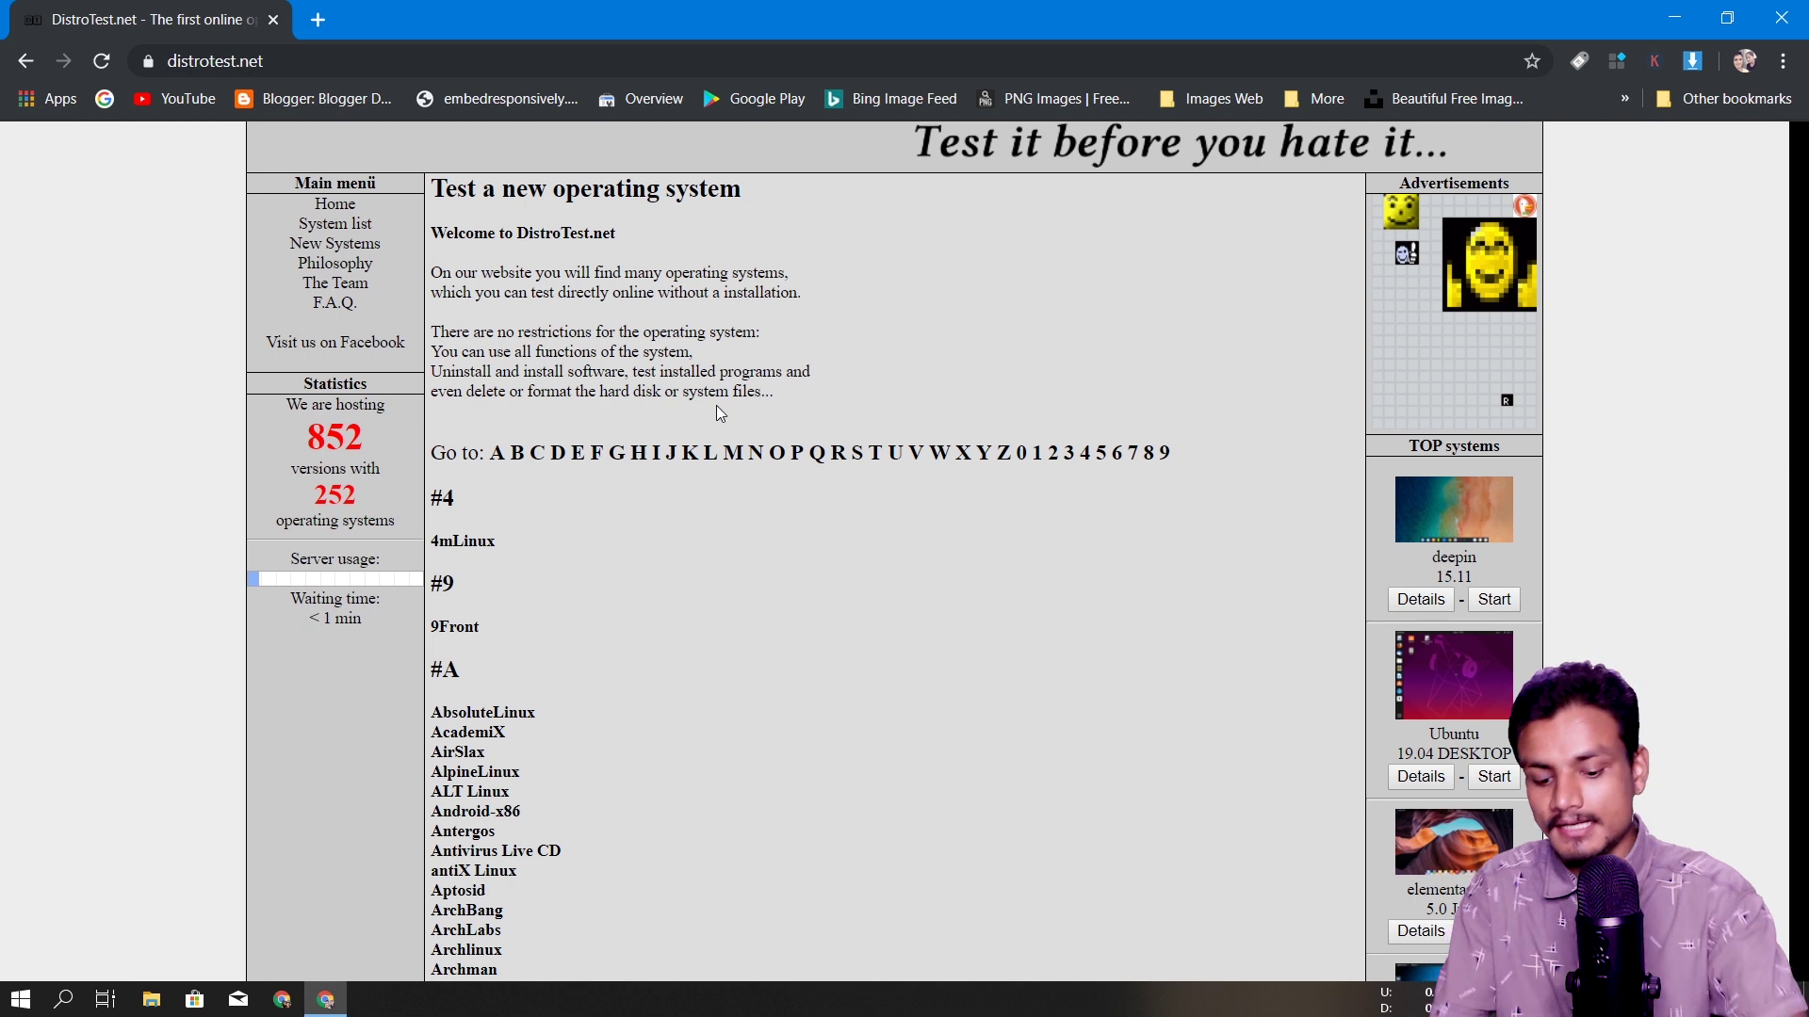
# Hide Chrome's bookmarks bar and browse down and back up the alphabetical OS list.
pyautogui.hotkey('ctrl', 'shift', 'b')
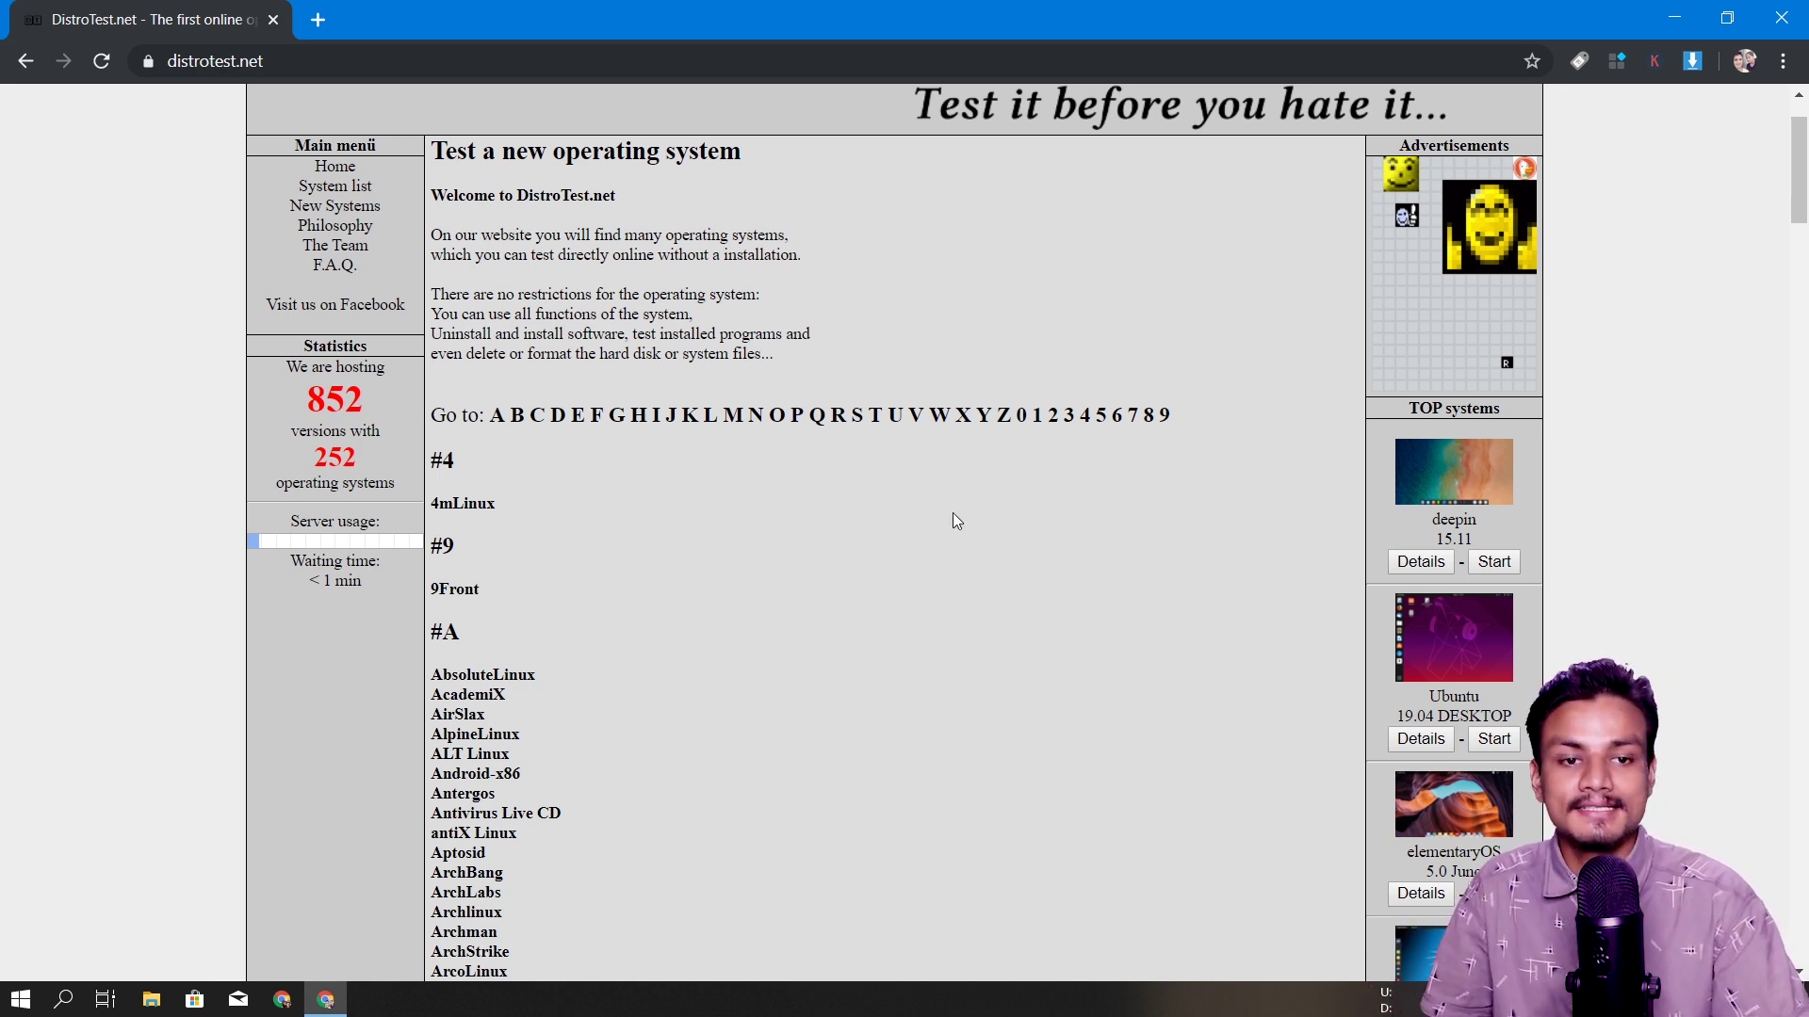
pyautogui.scroll(-1, 1635, 520)
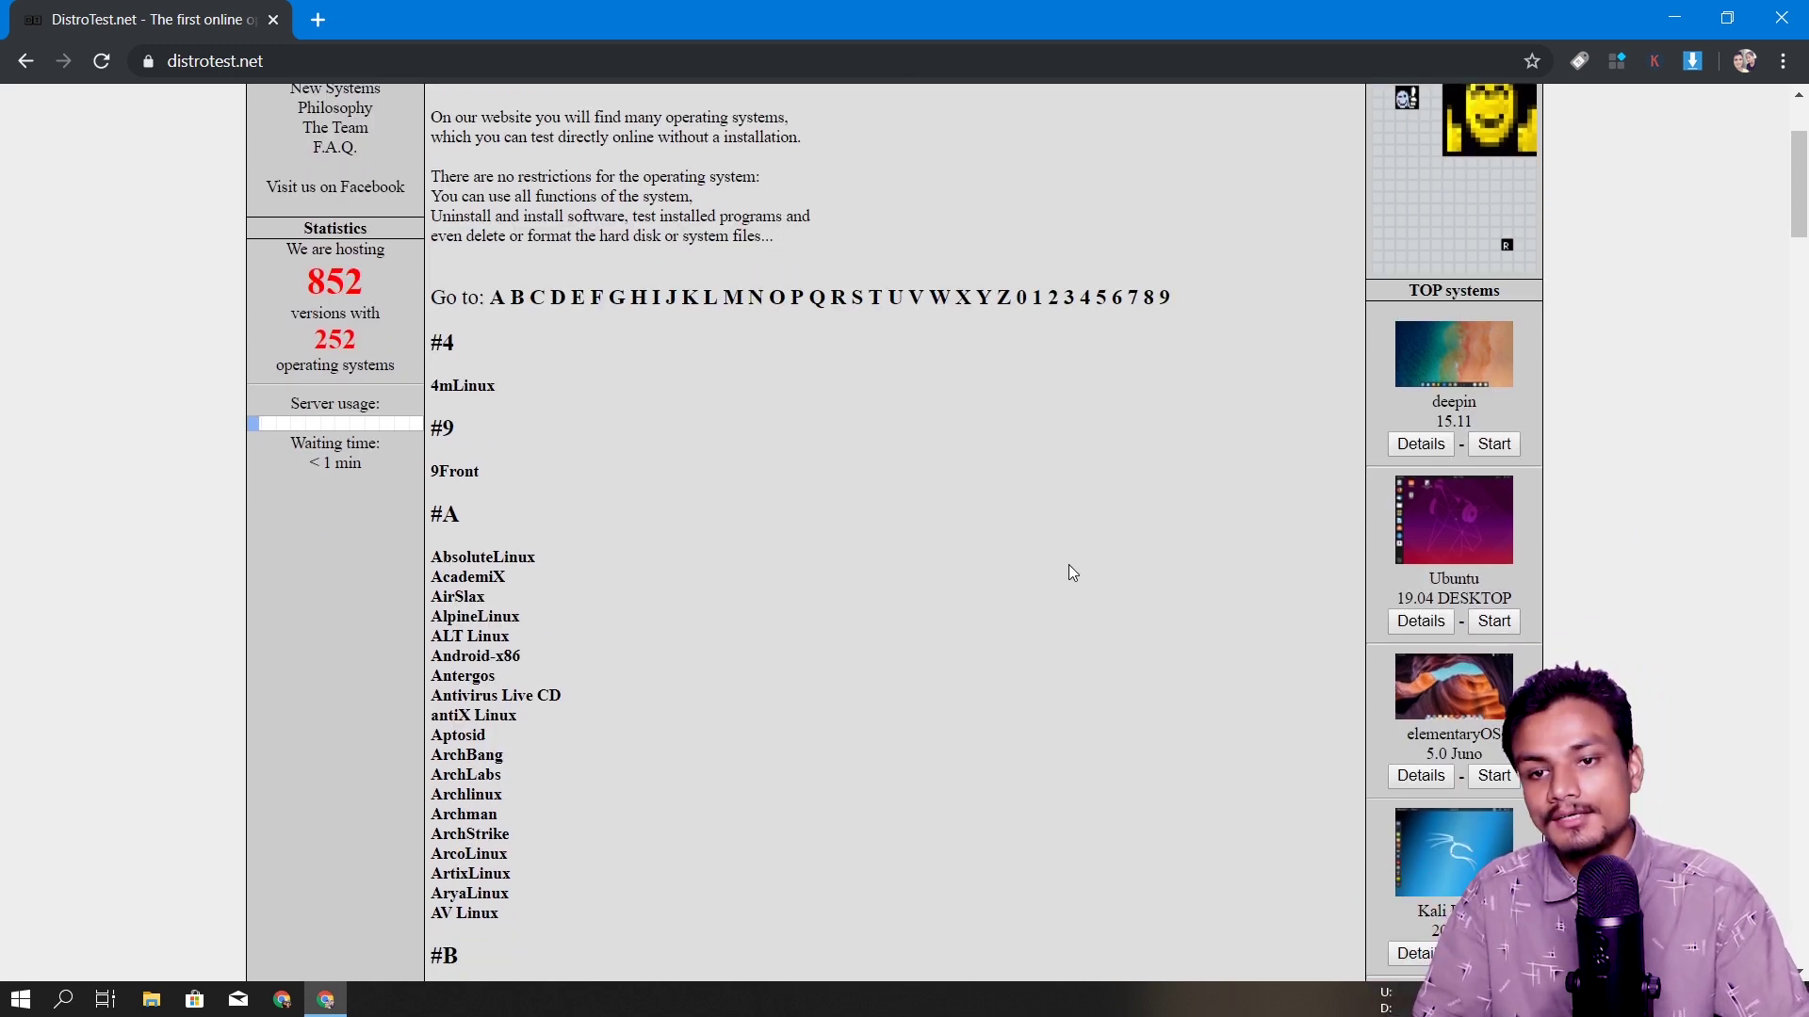
pyautogui.scroll(2, 982, 569)
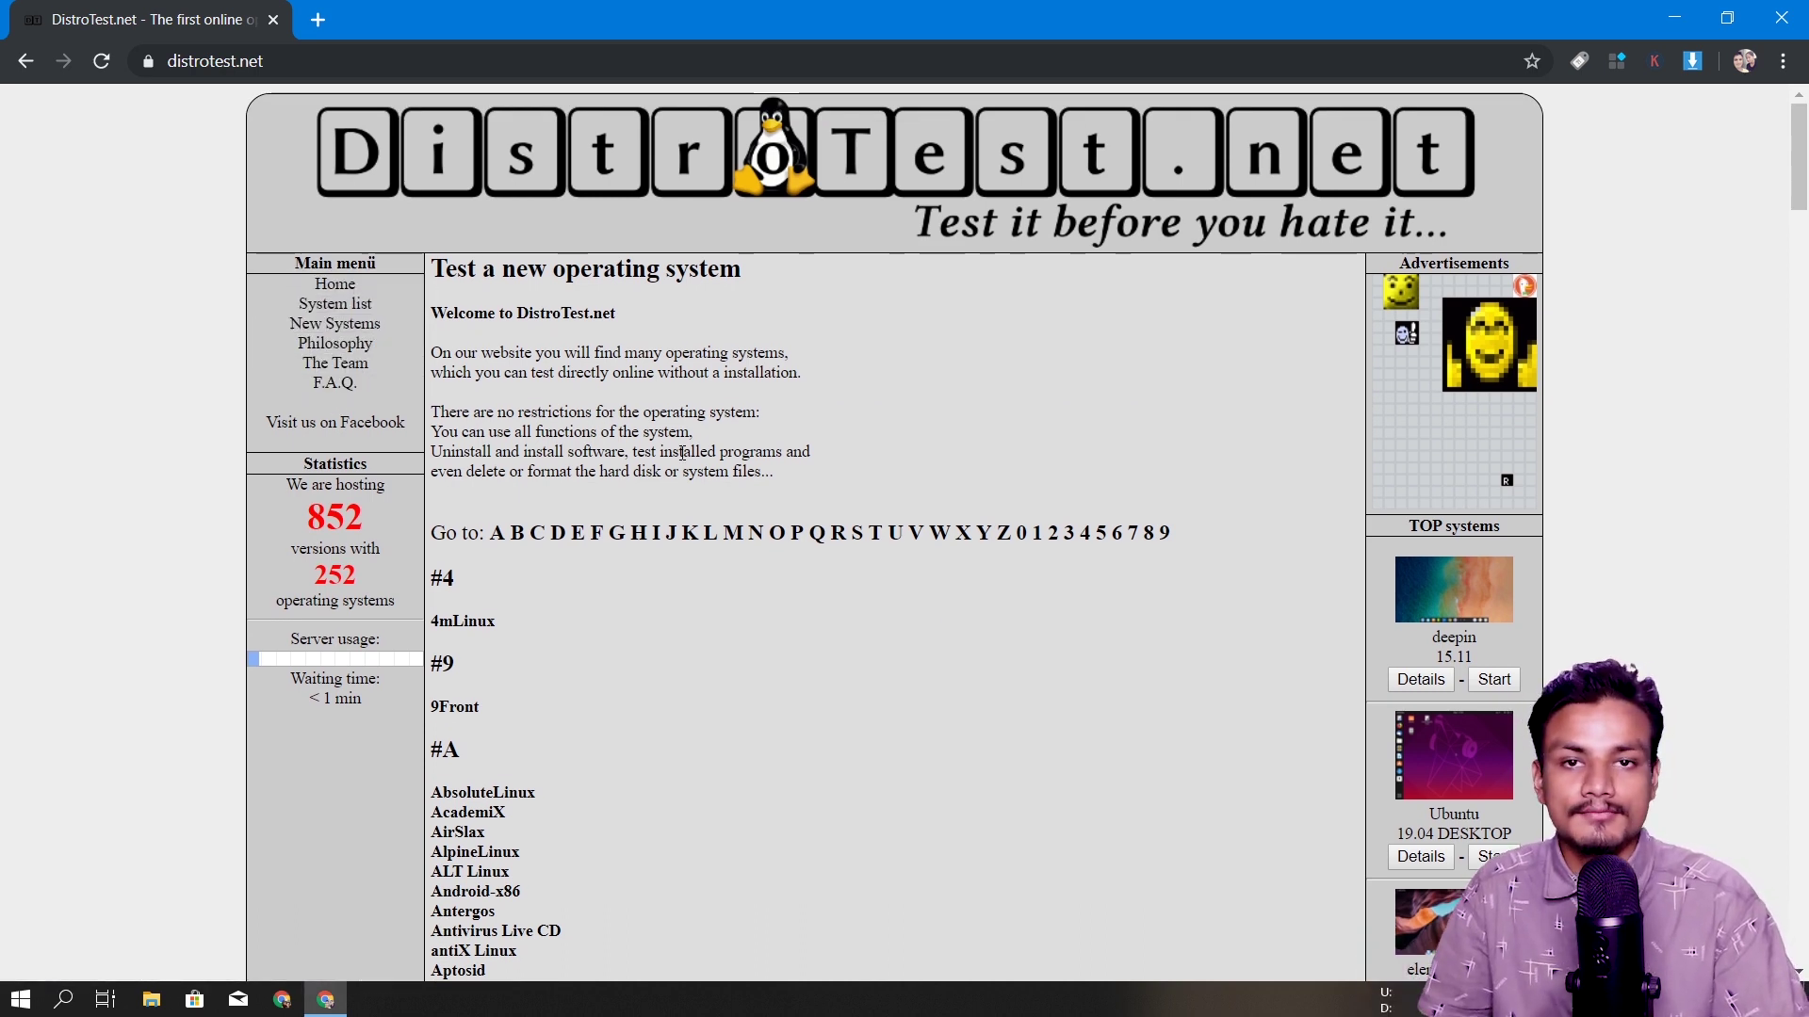
pyautogui.scroll(-1, 961, 504)
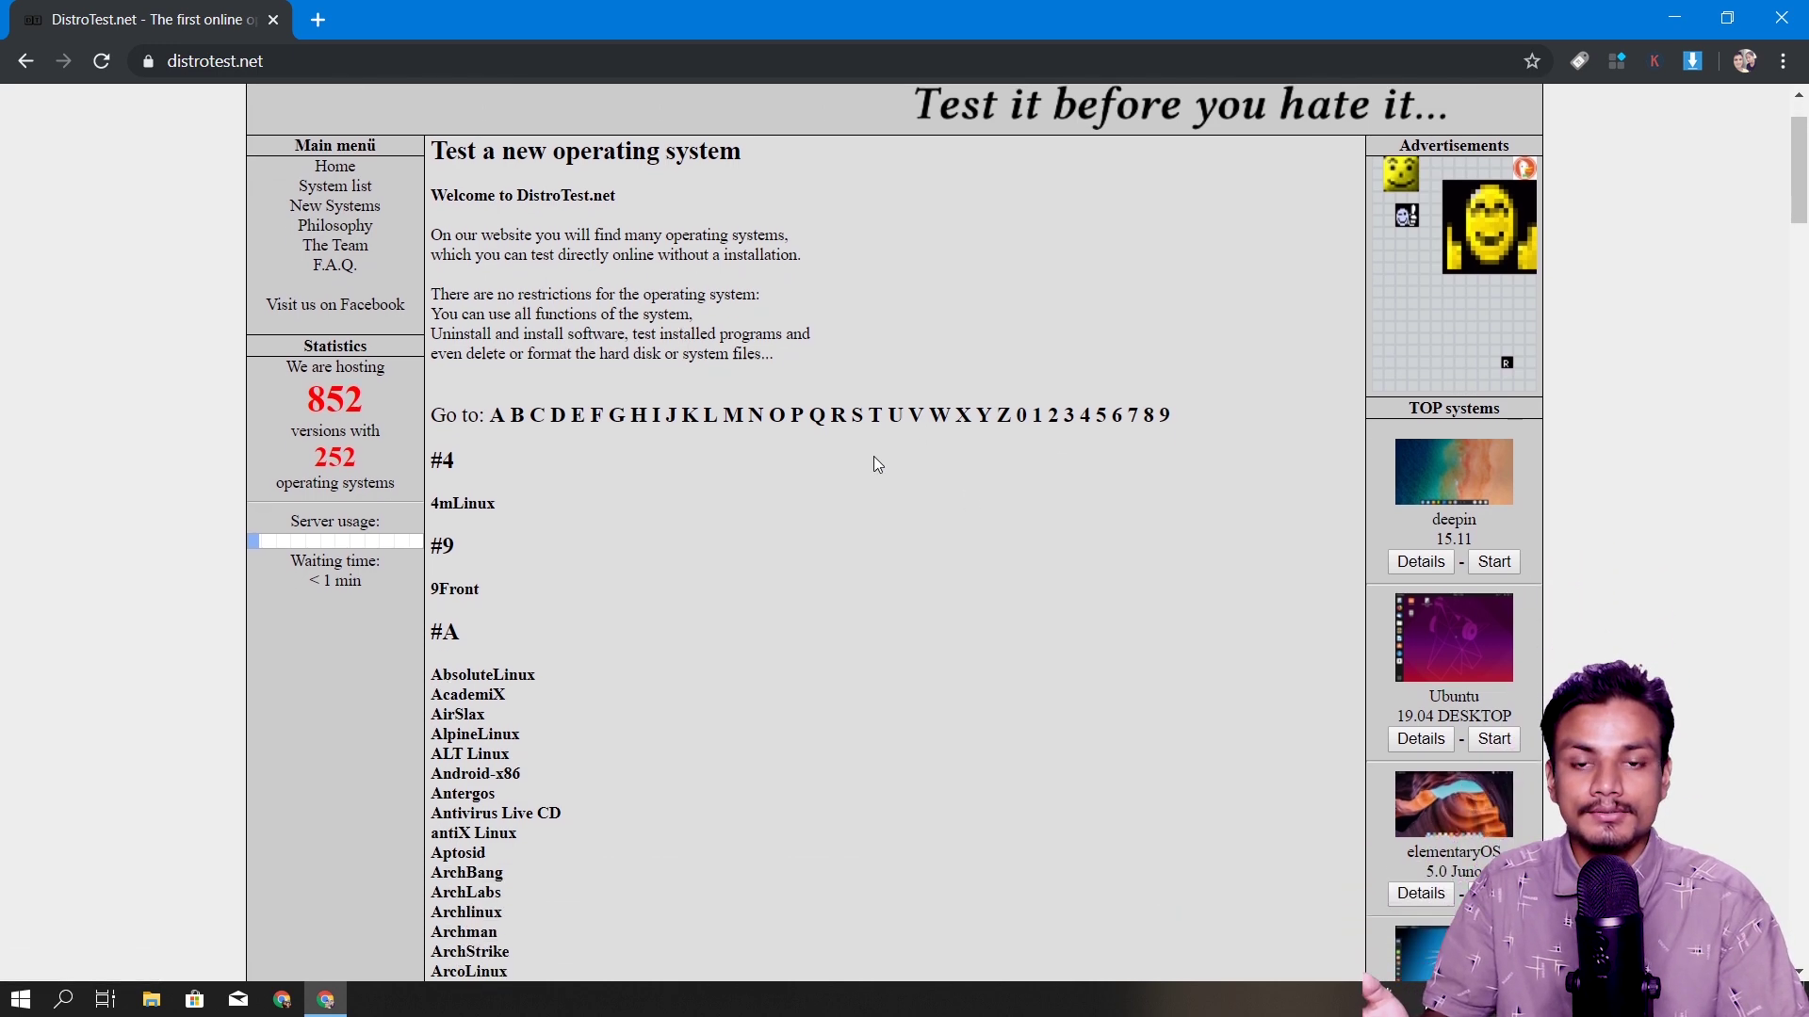
pyautogui.scroll(-2, 575, 509)
pyautogui.scroll(-1, 553, 575)
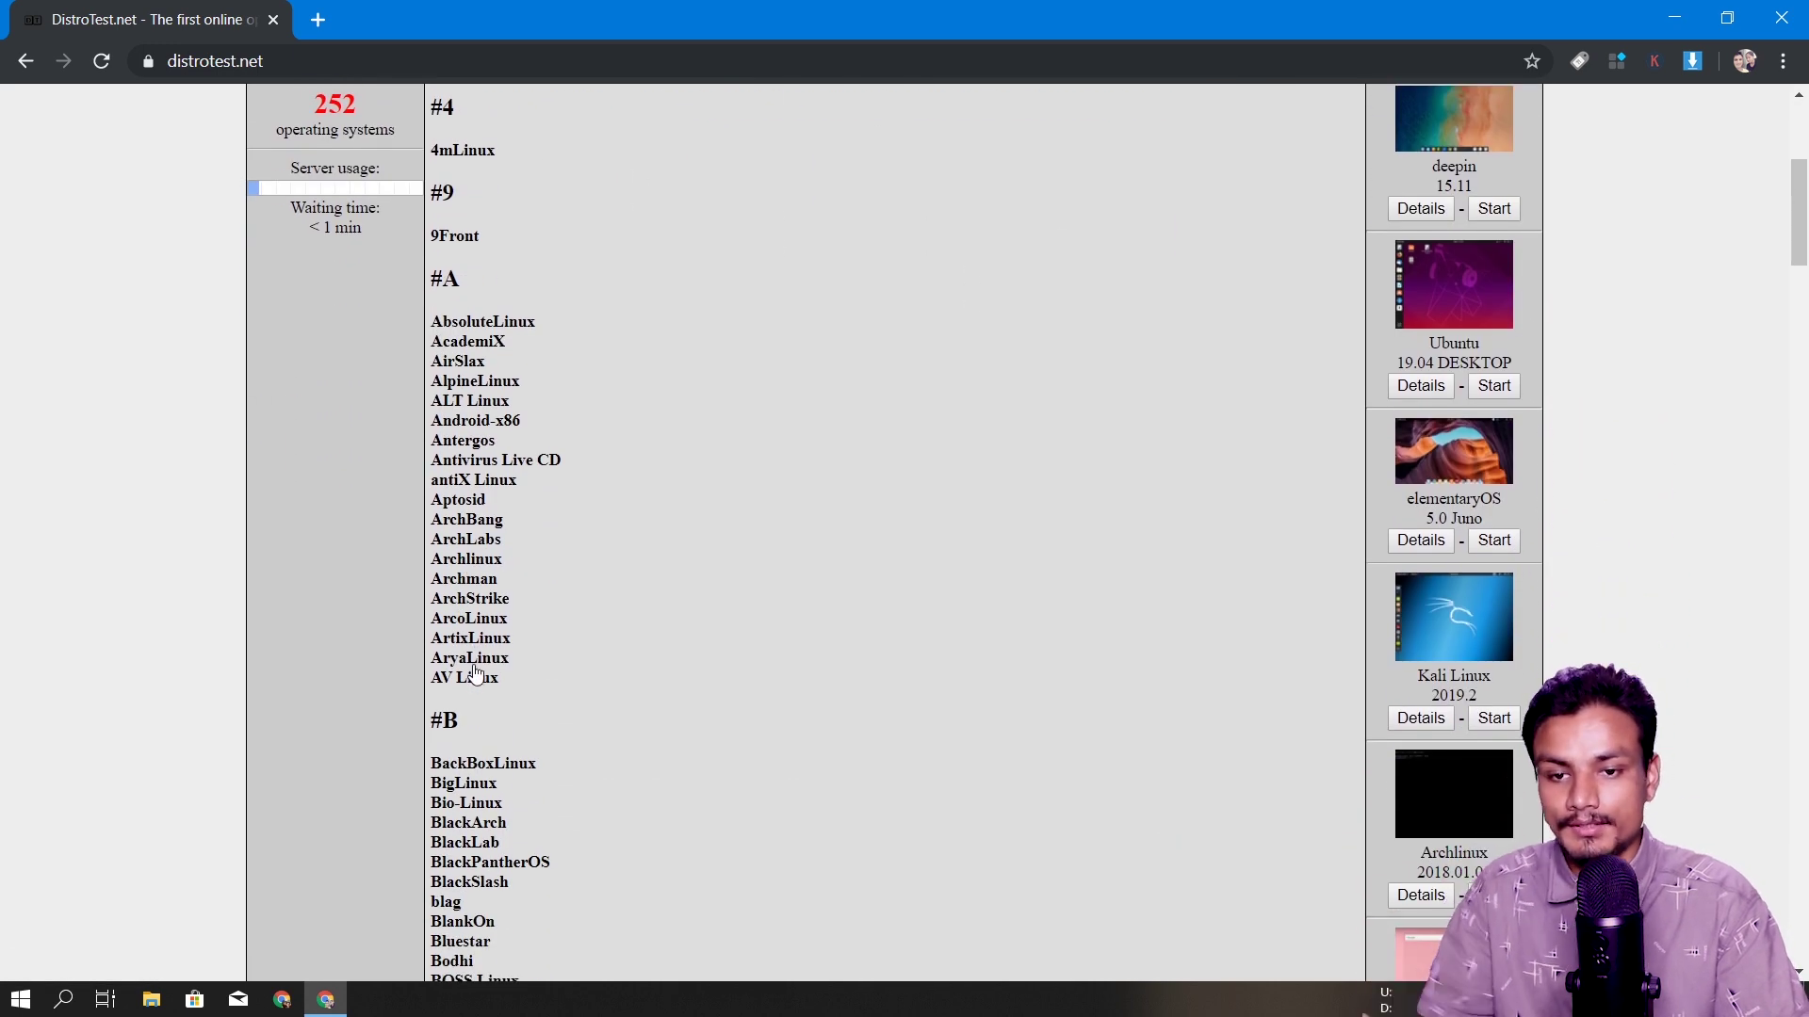
pyautogui.scroll(-2, 471, 701)
pyautogui.scroll(-3, 476, 719)
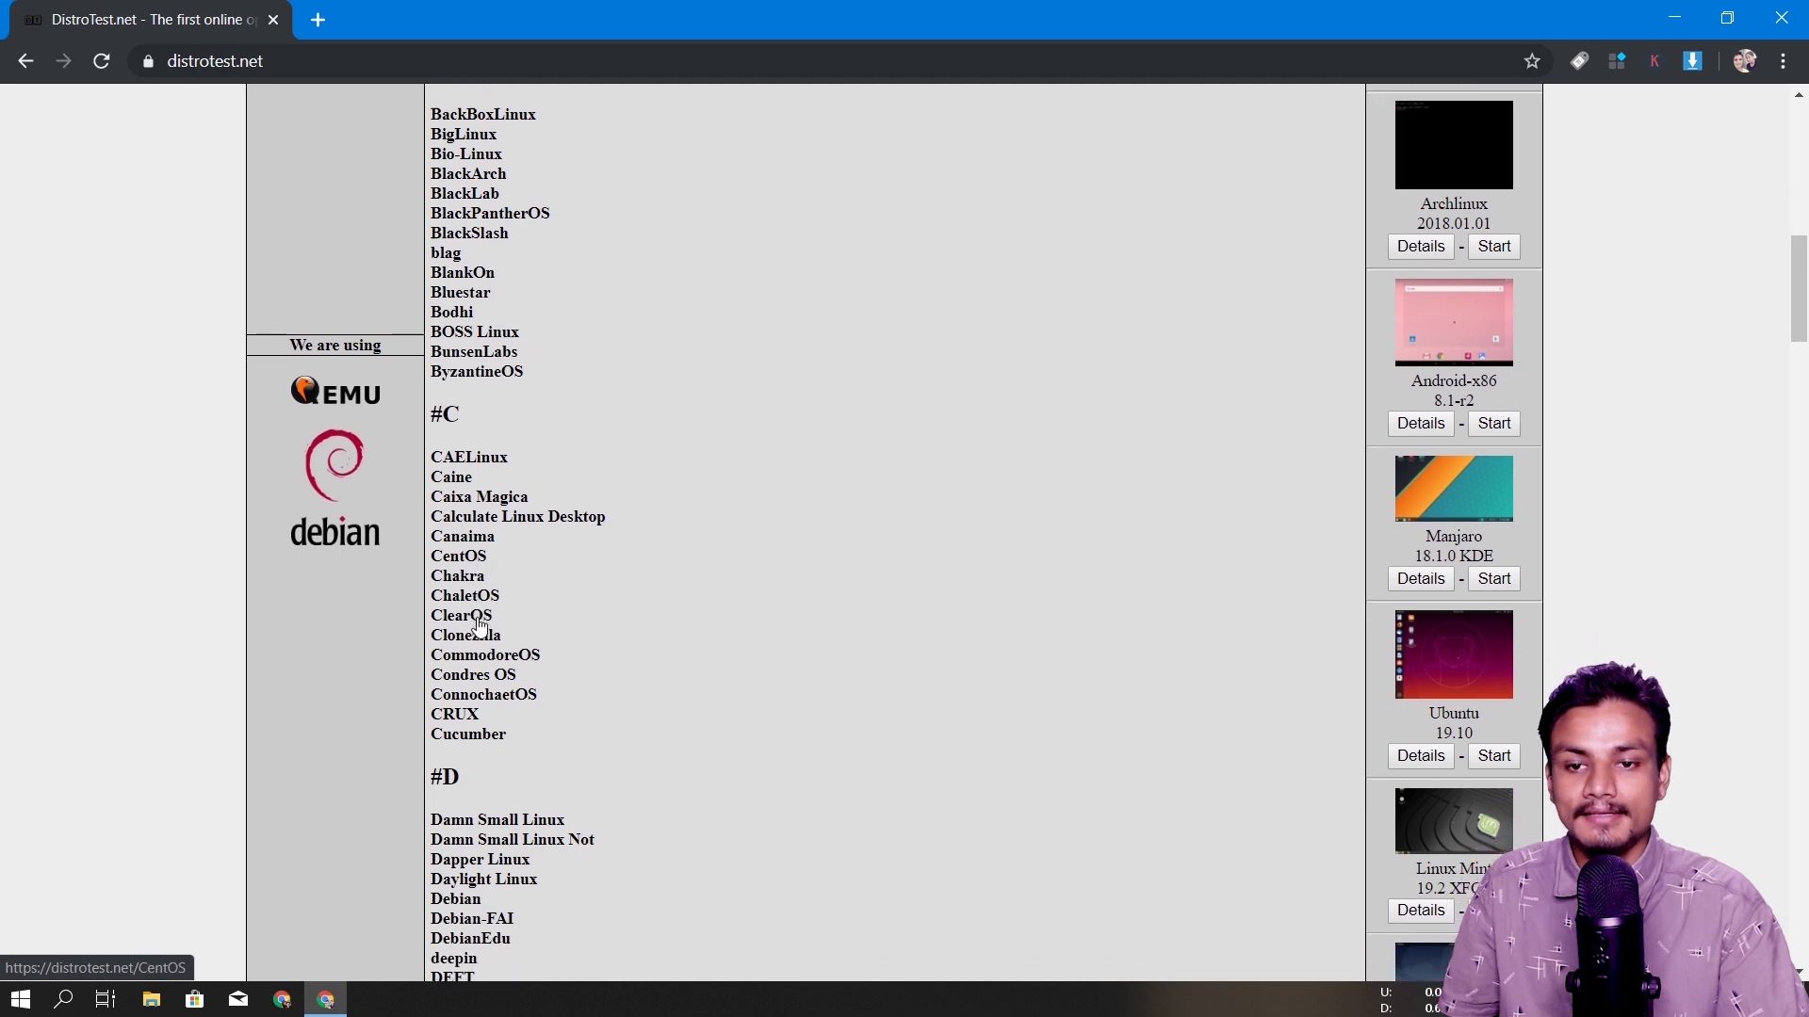
pyautogui.scroll(-2, 477, 565)
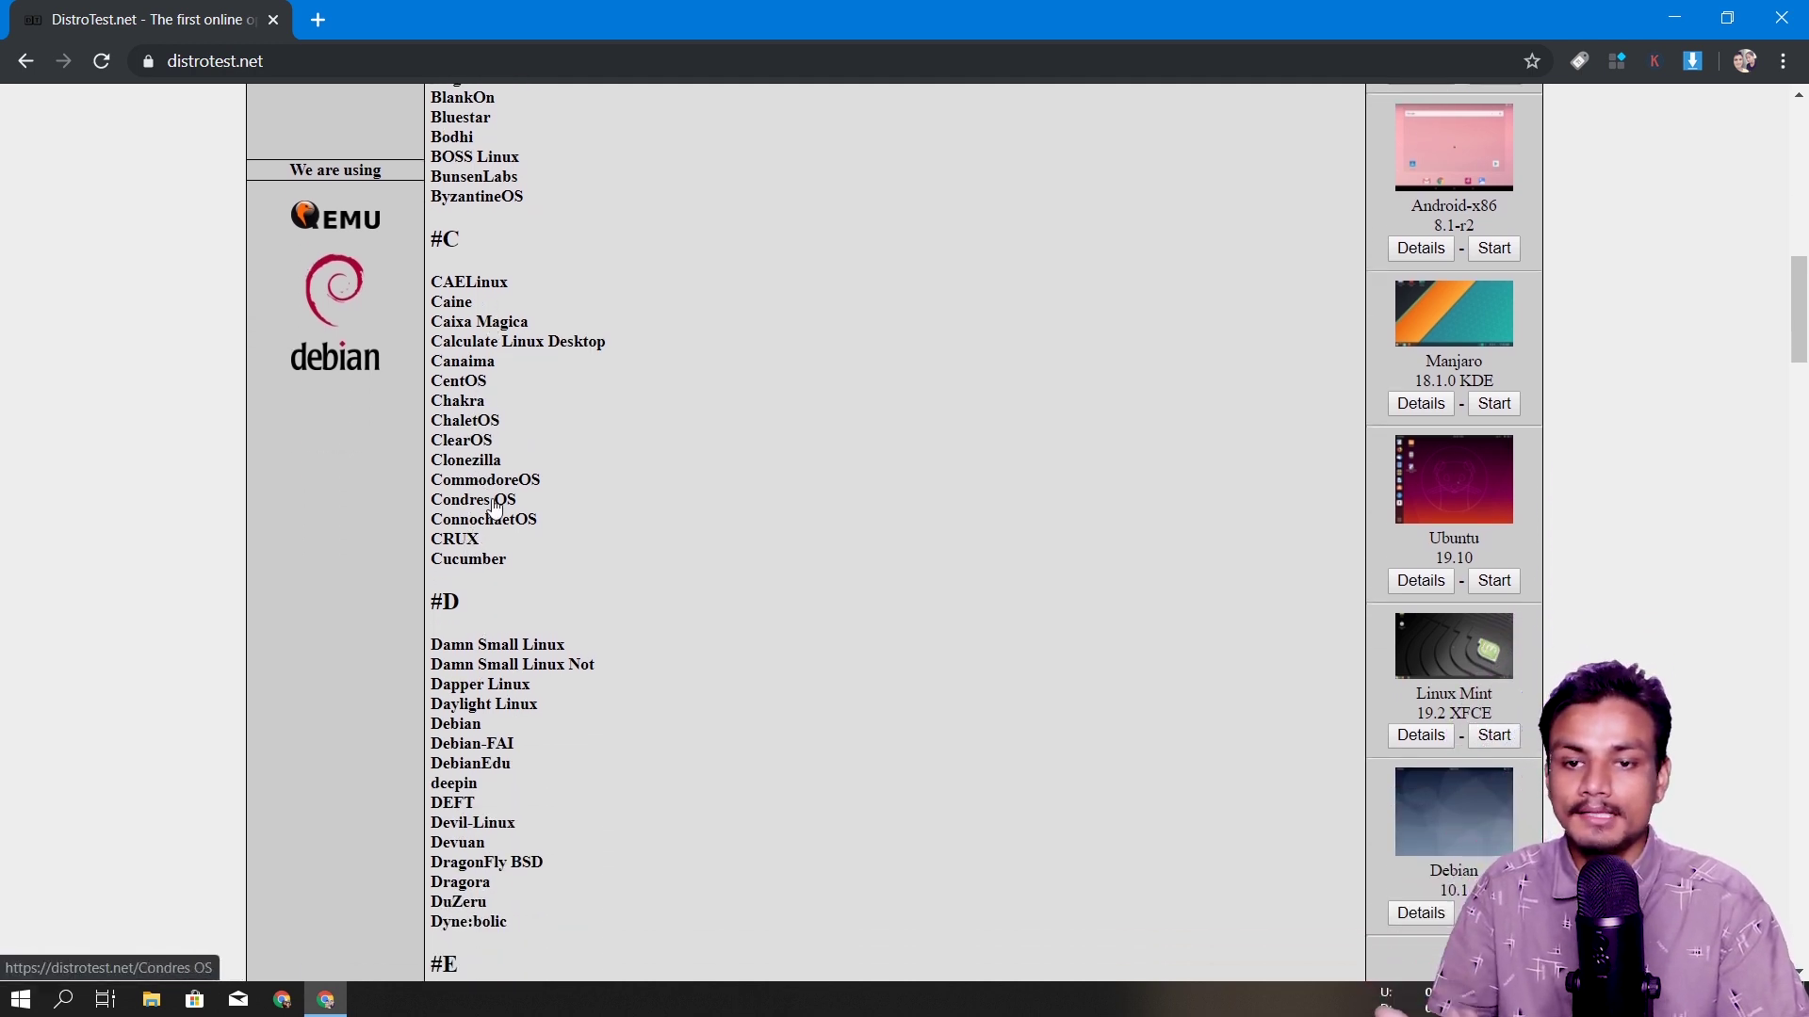
pyautogui.scroll(-1, 494, 565)
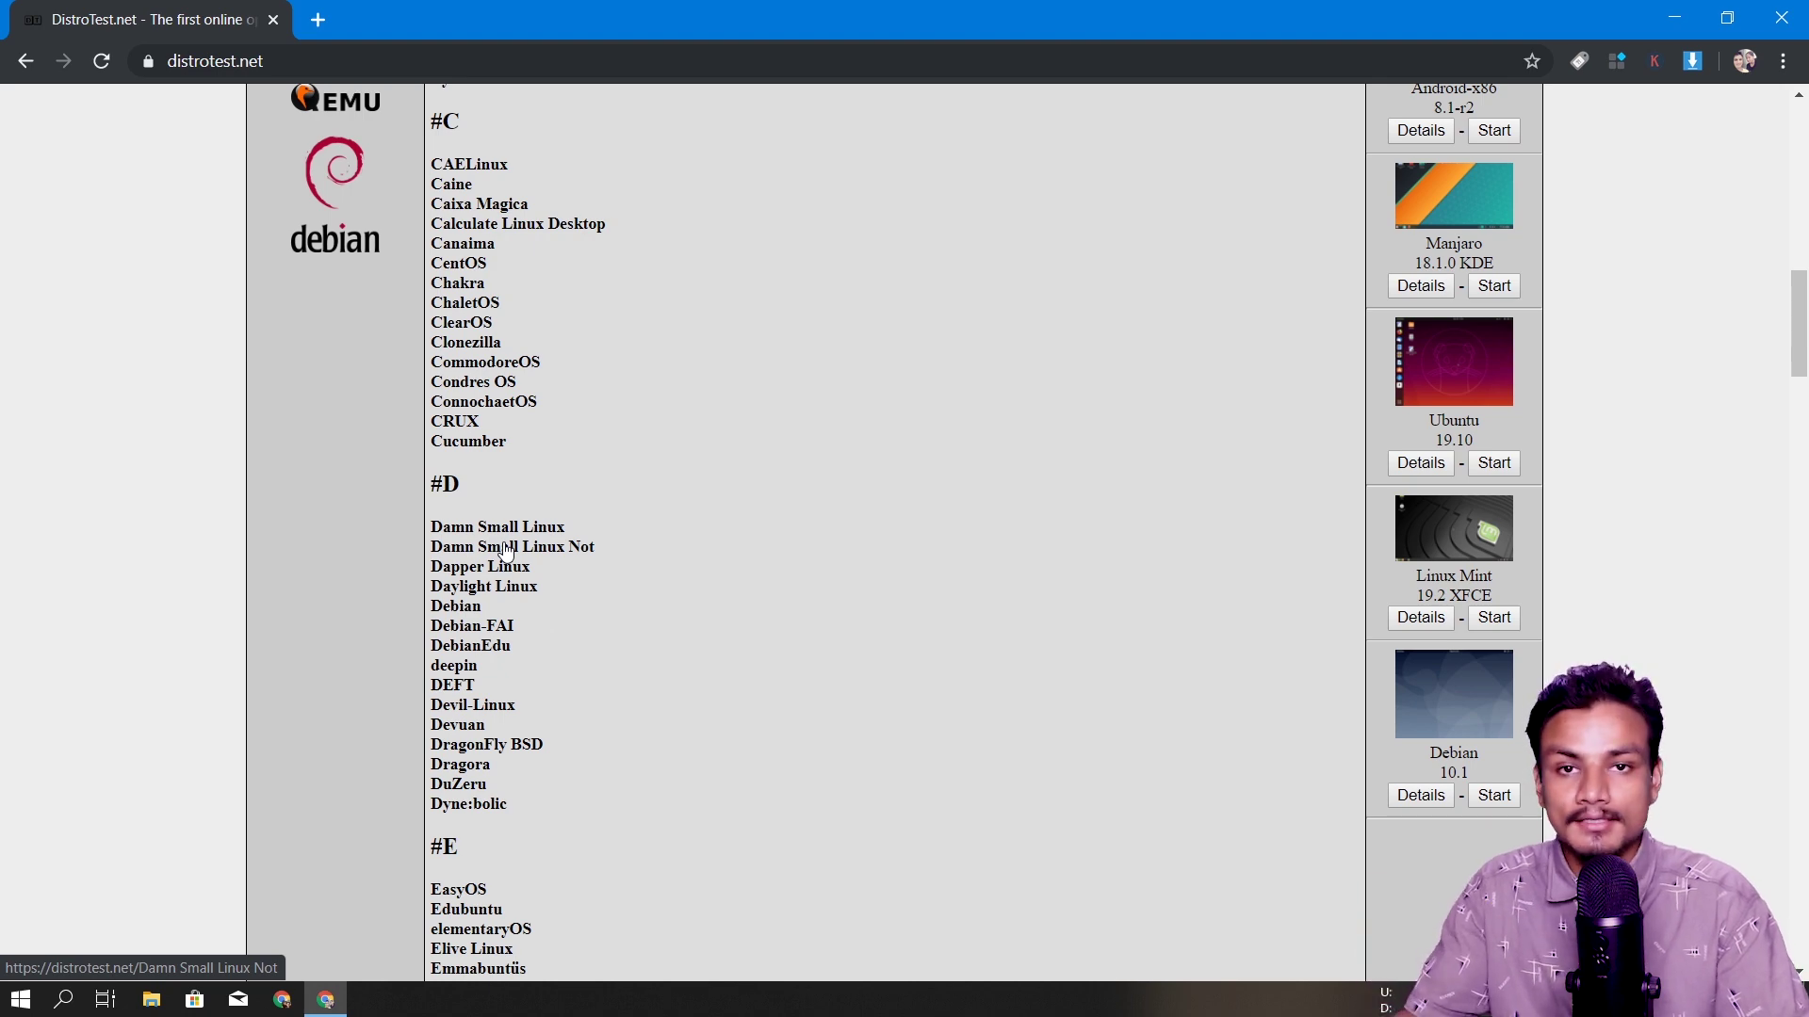
pyautogui.scroll(5, 989, 477)
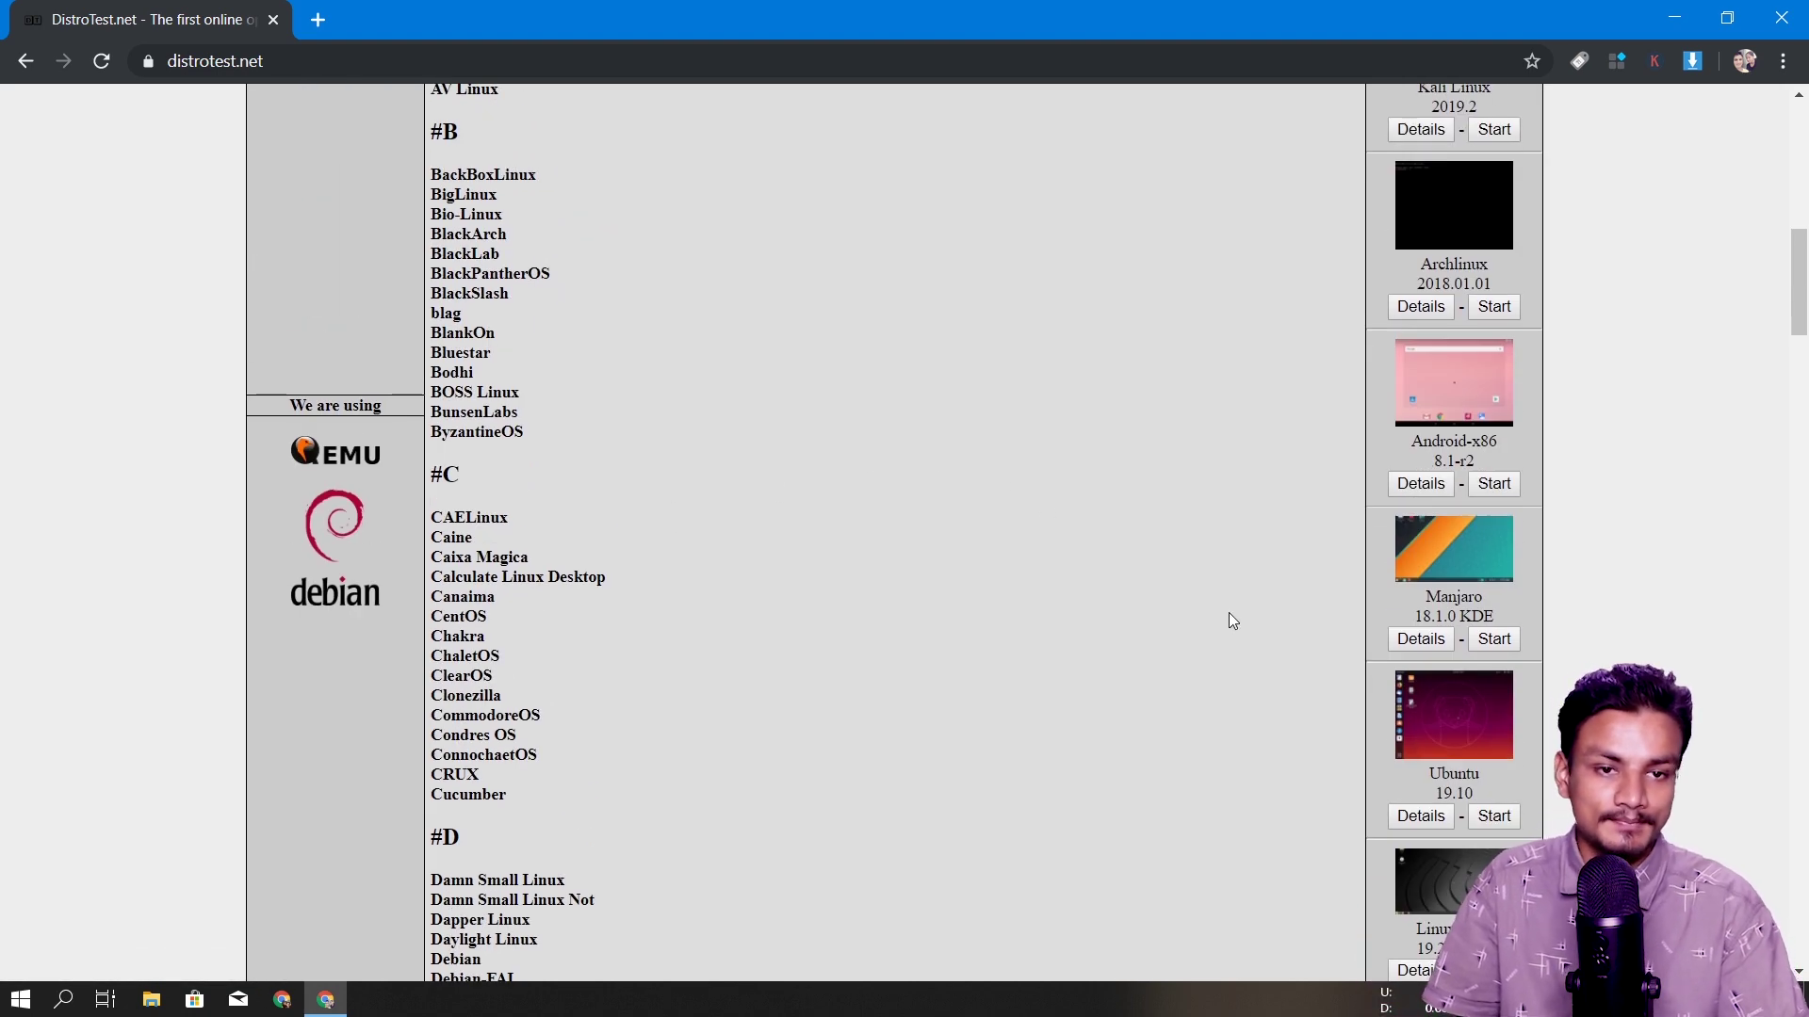
pyautogui.scroll(5, 1231, 593)
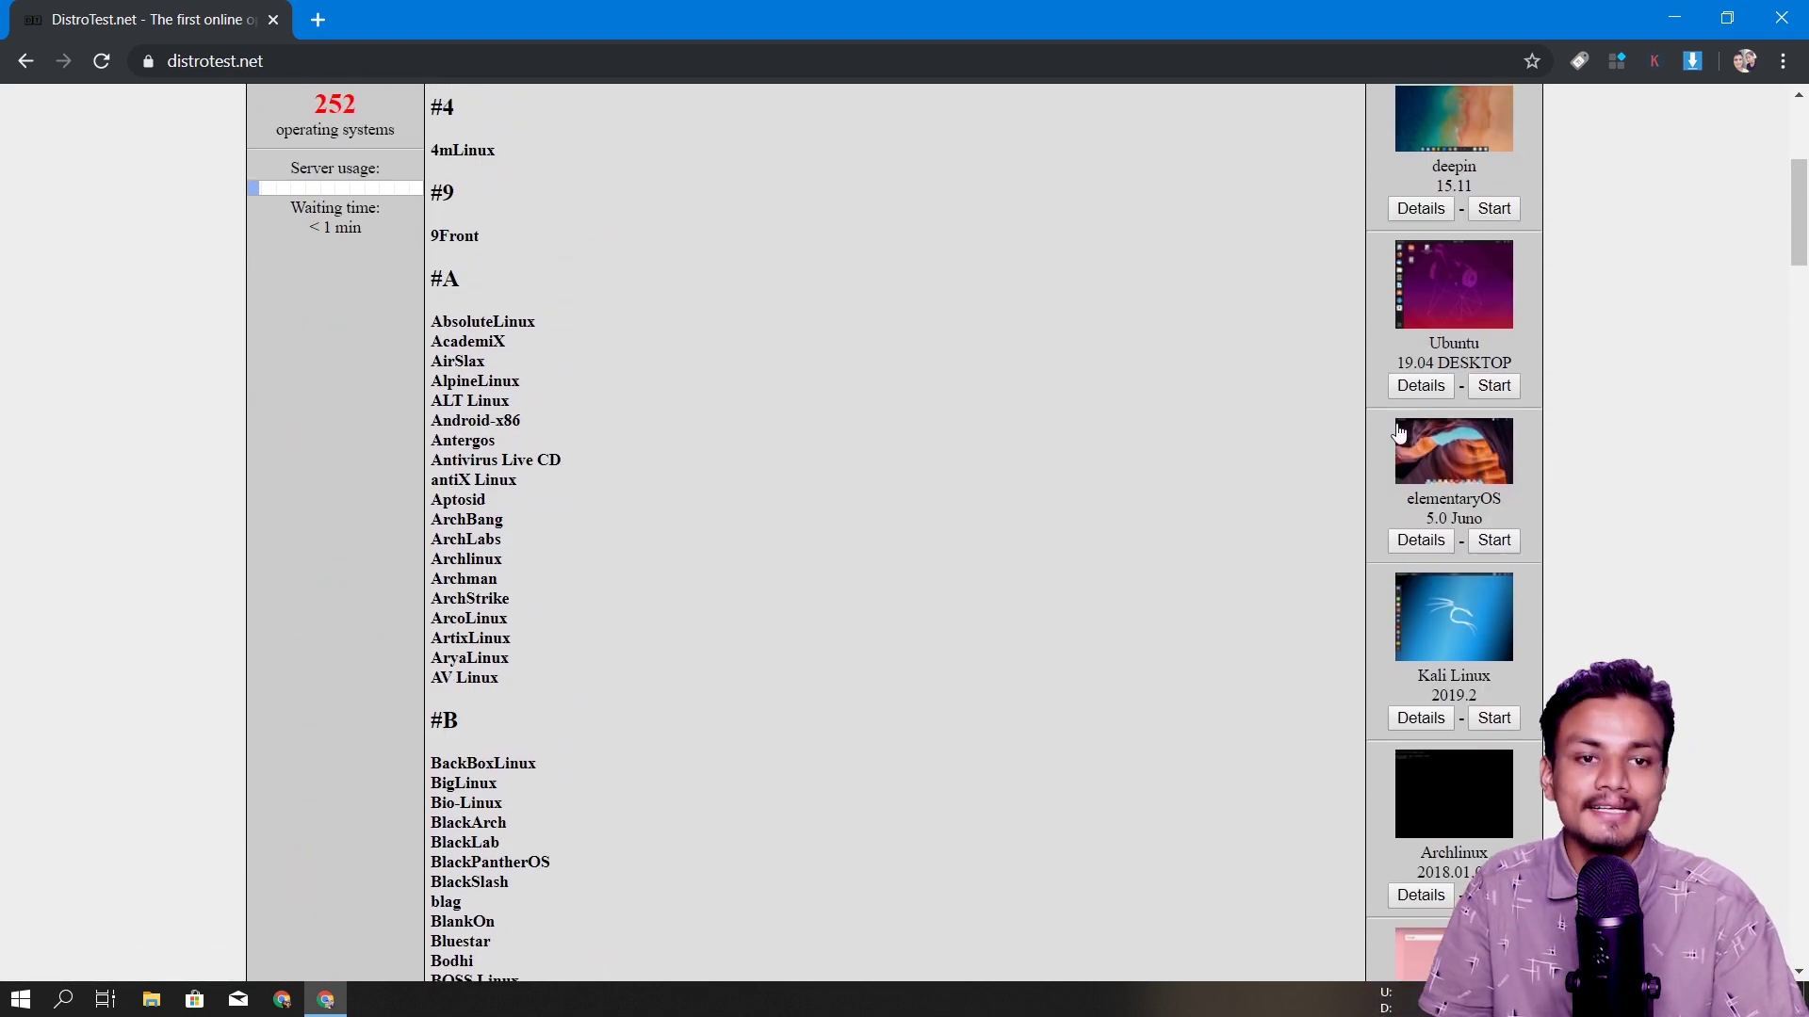
pyautogui.scroll(2, 1404, 362)
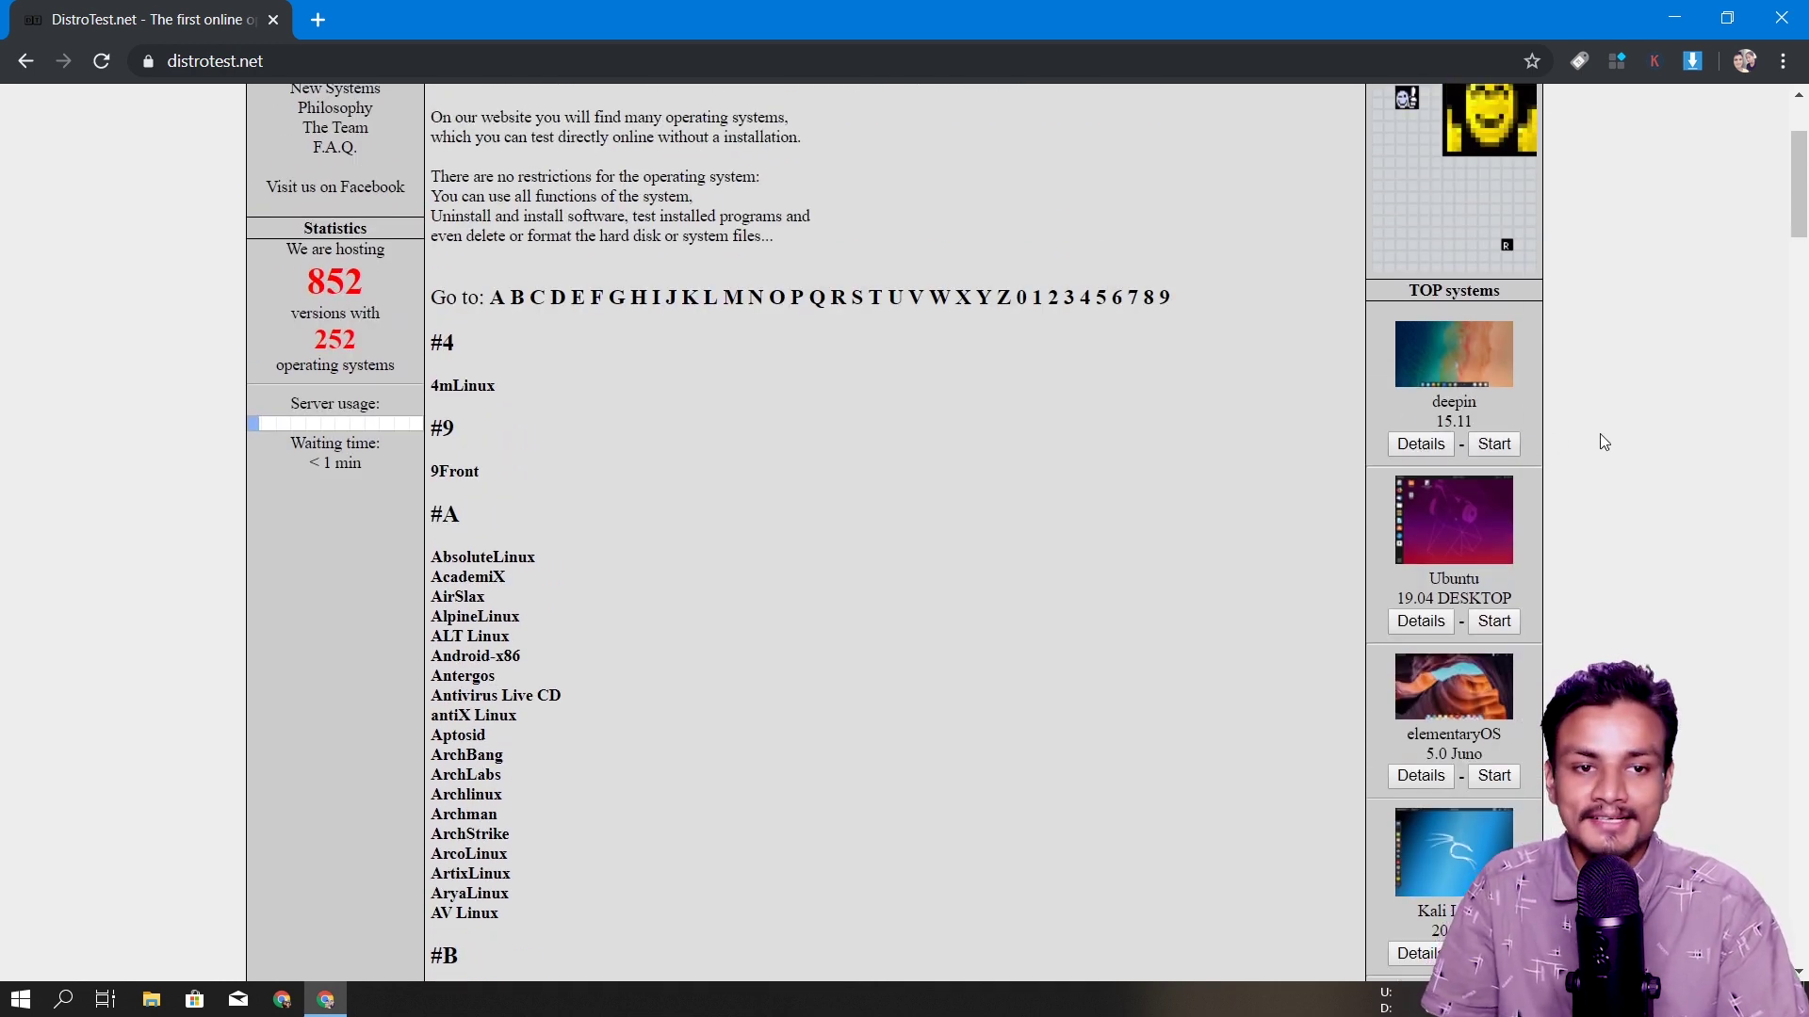
# Start a deepin 15.11 test session from TOP systems and view its login data and VNC options.
pyautogui.click(1495, 444)
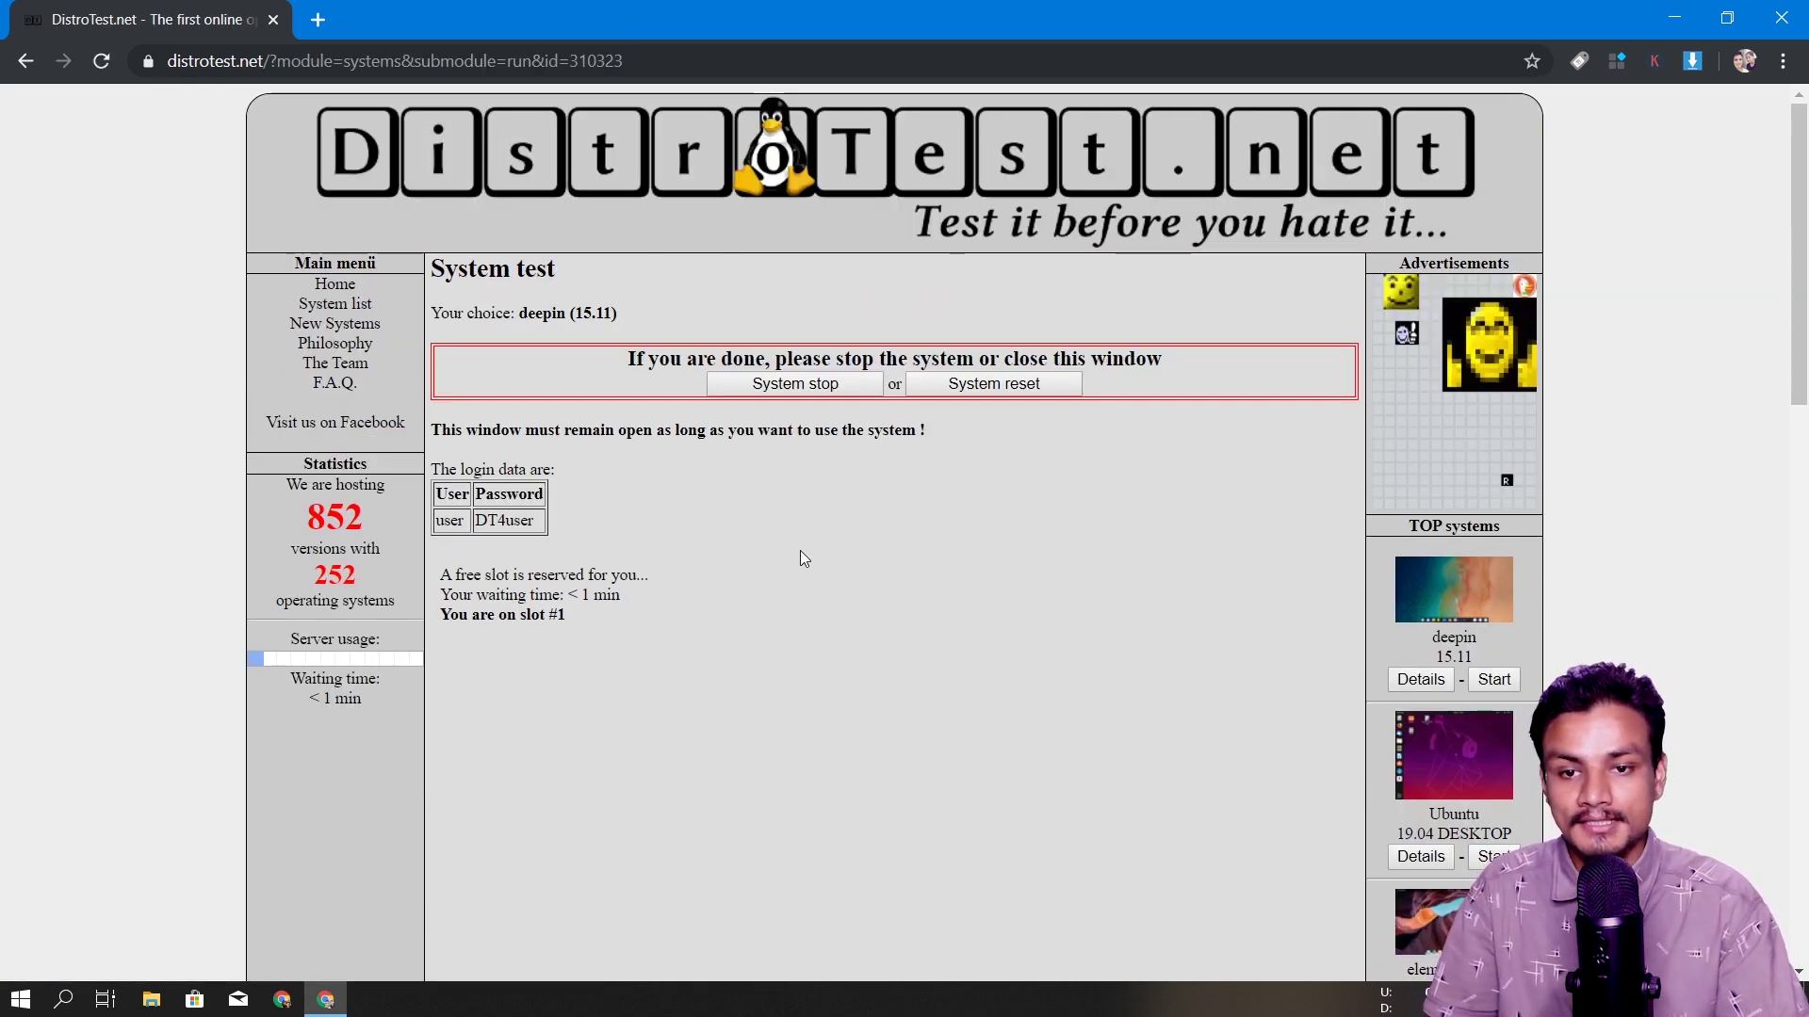
pyautogui.scroll(-1, 799, 550)
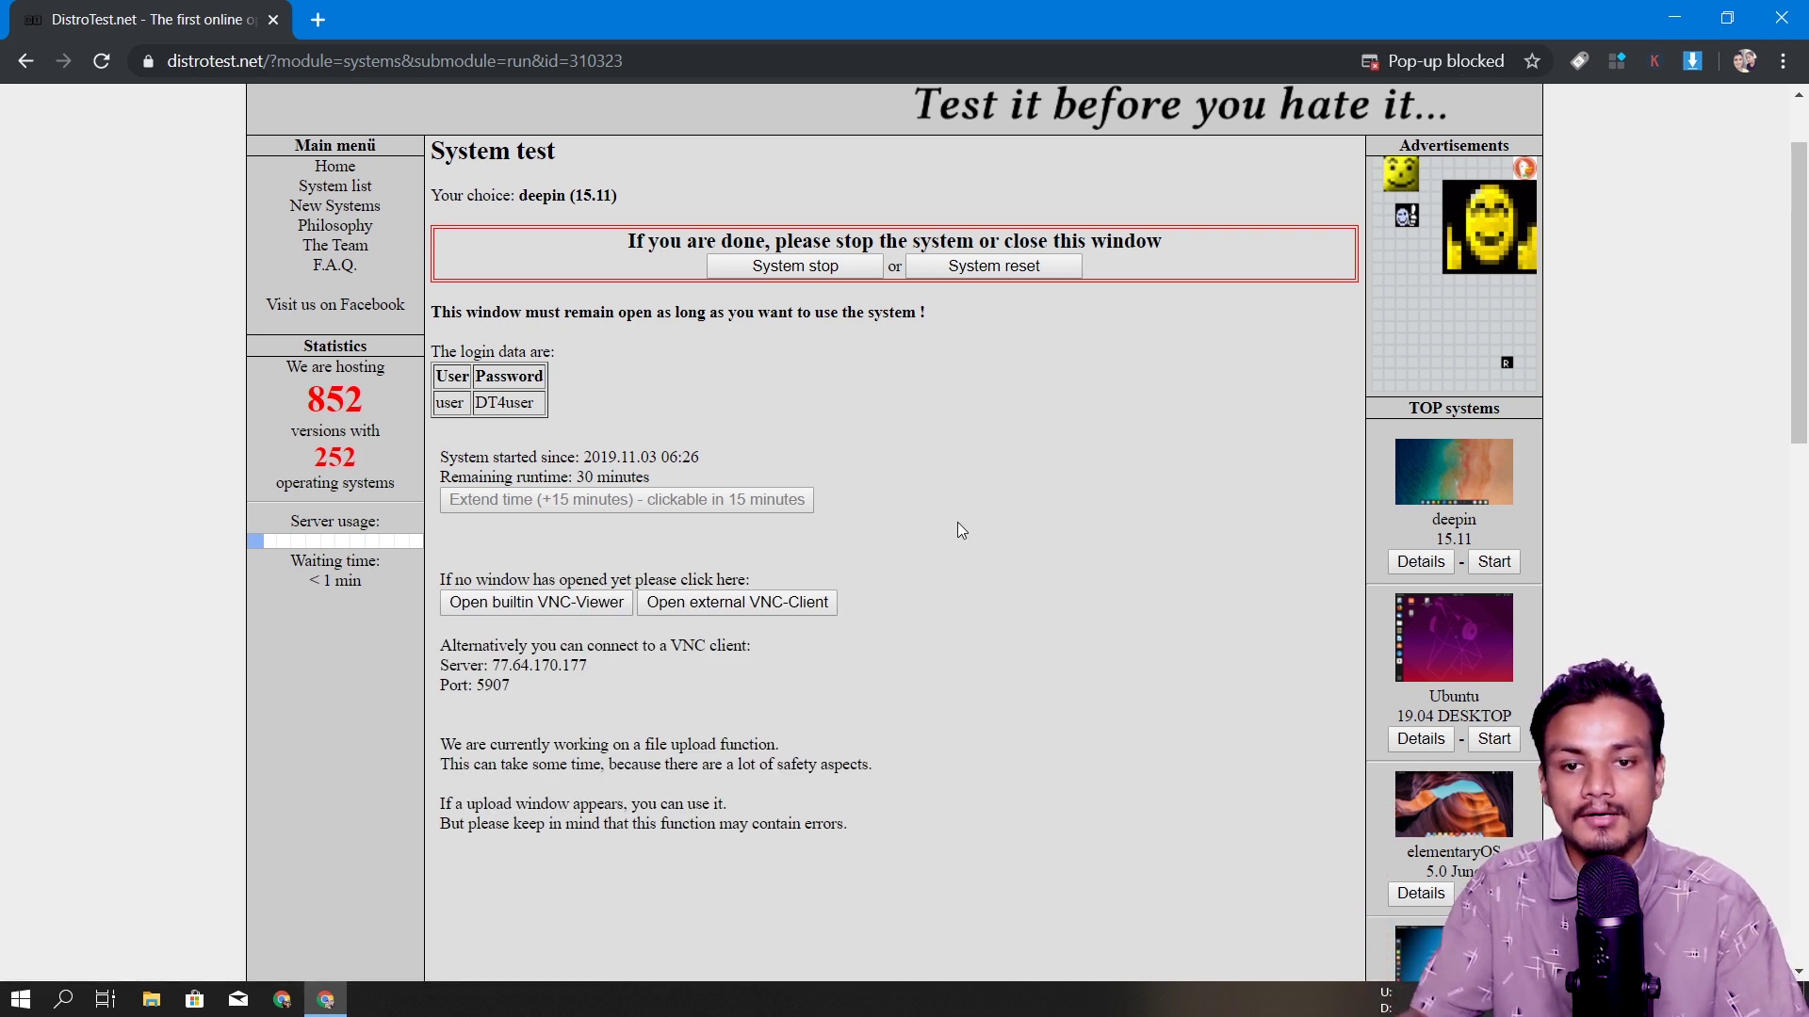
pyautogui.scroll(-1, 958, 526)
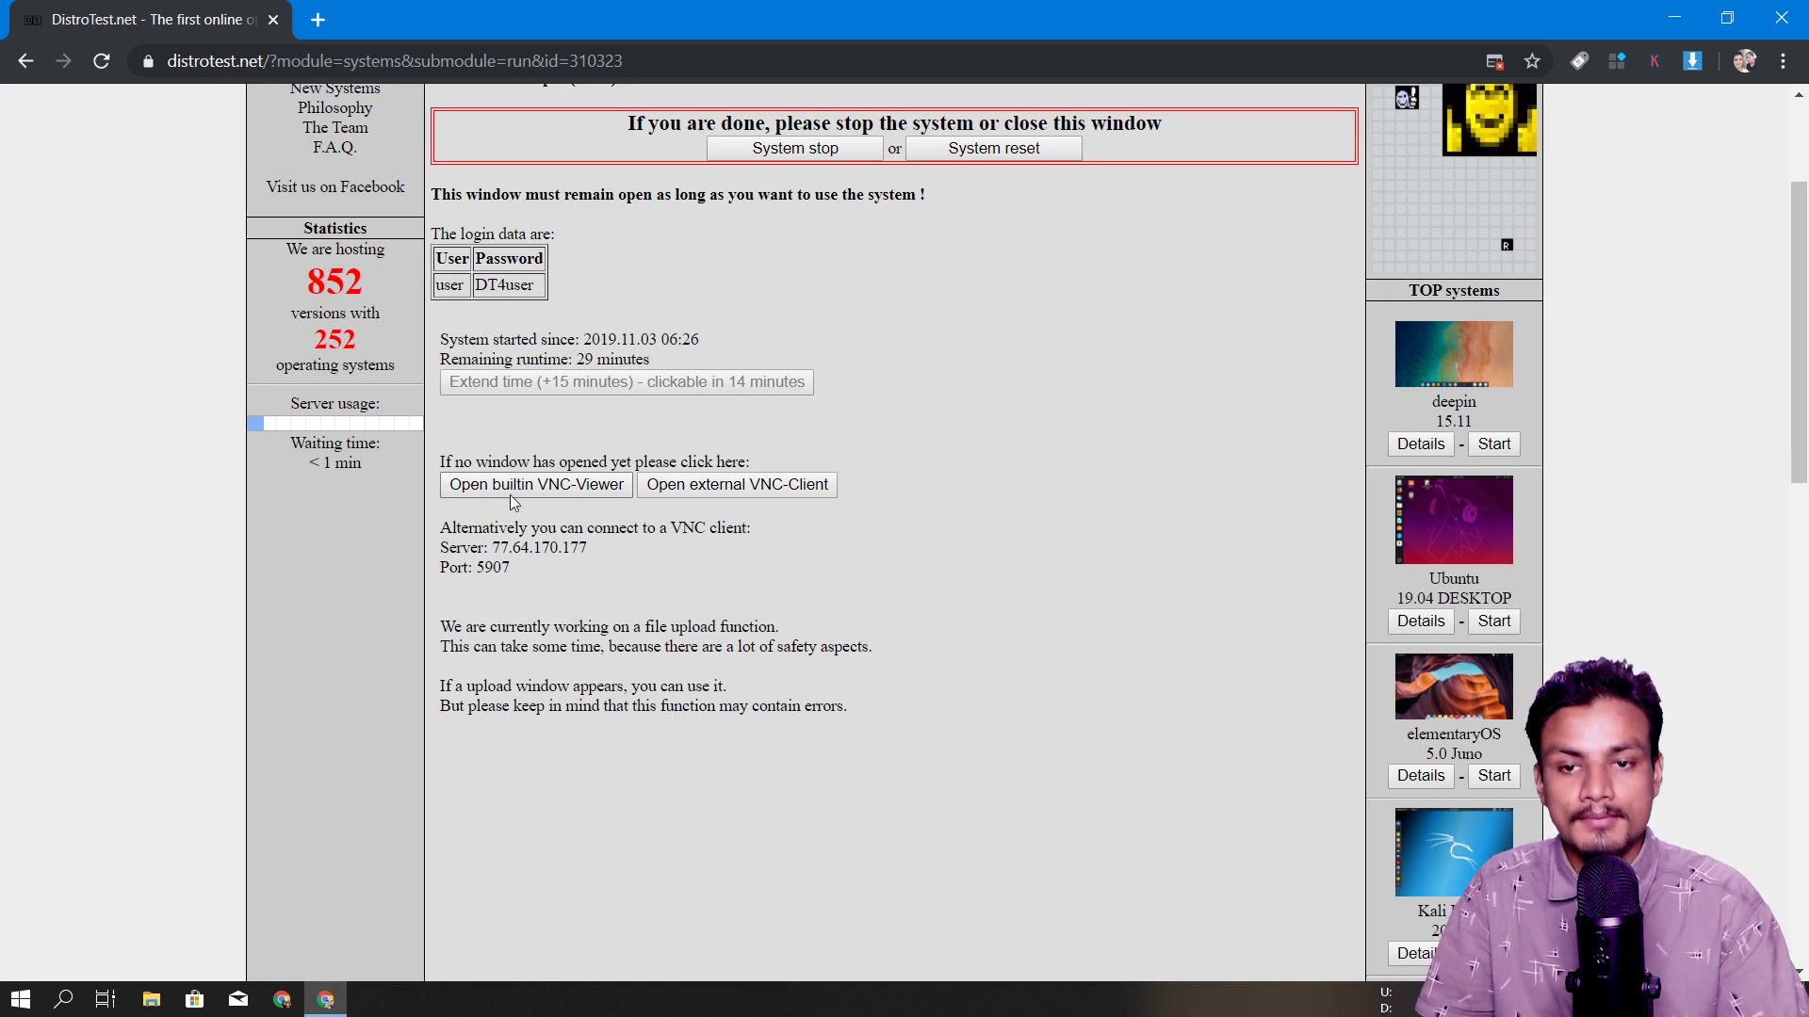
# Open deepin in the builtin noVNC viewer, shifting its window right and making it shorter.
pyautogui.click(576, 491)
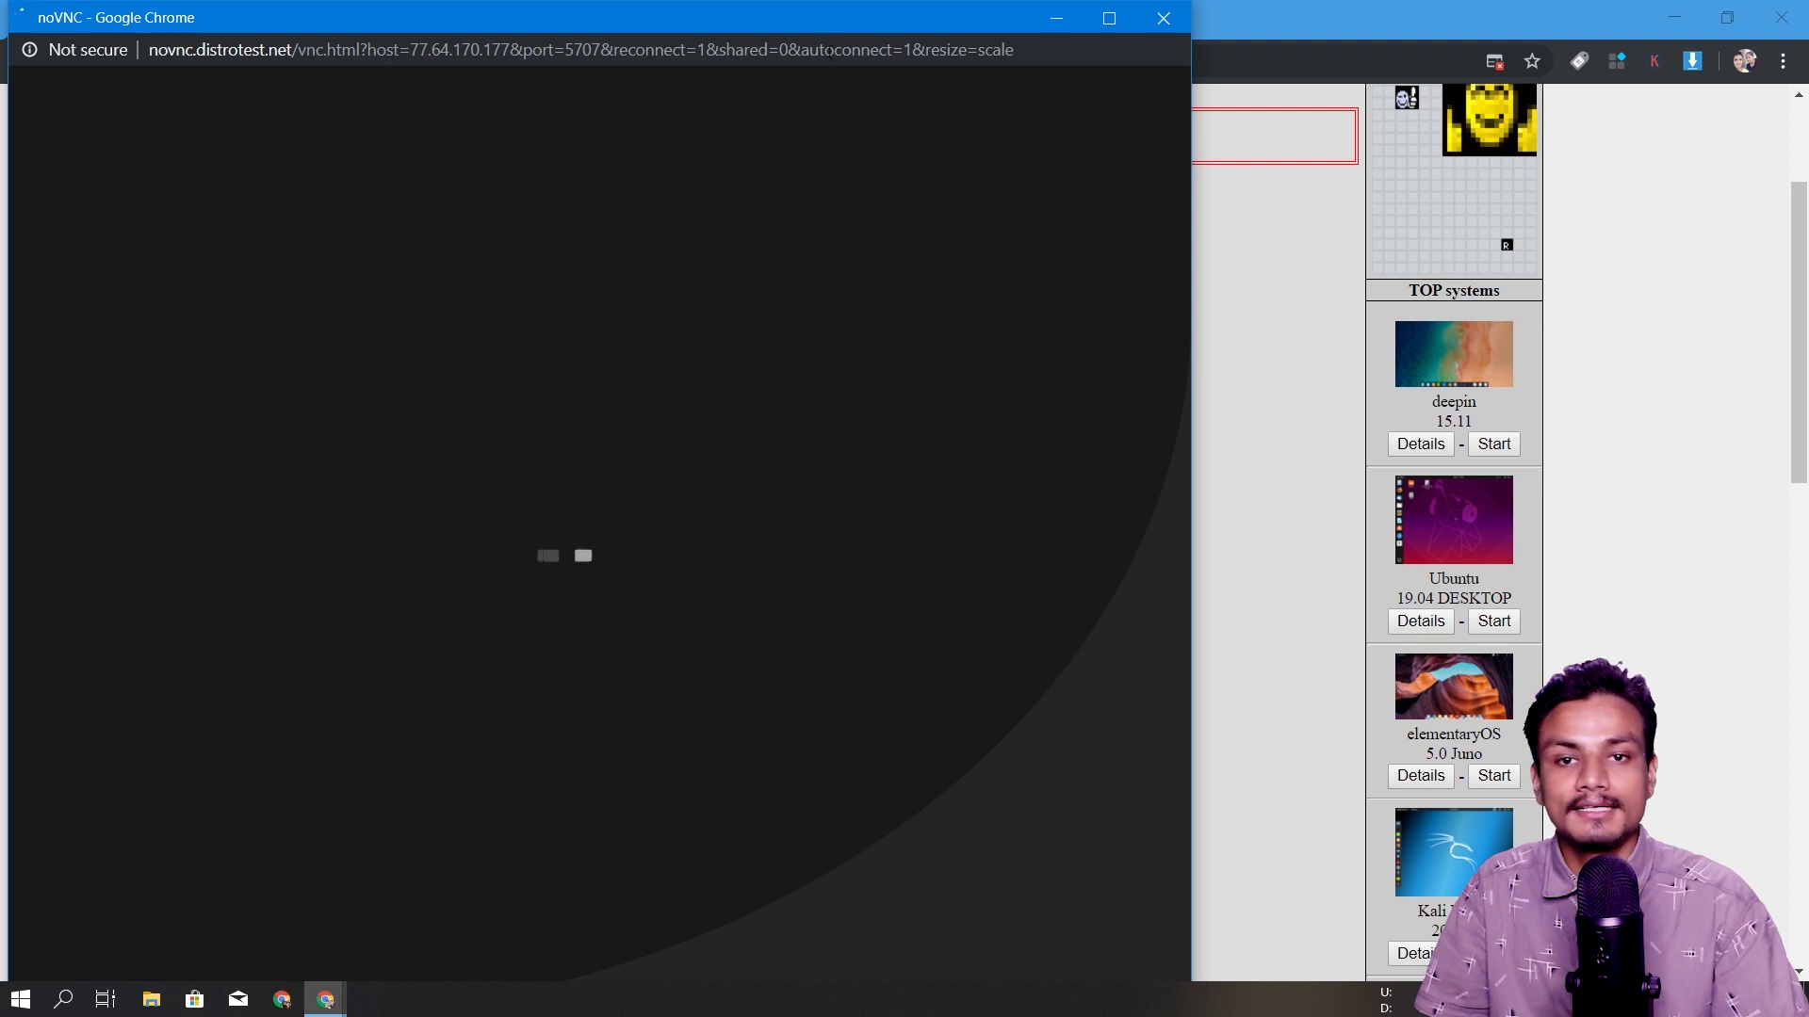
pyautogui.moveTo(800, 17); pyautogui.dragTo(1028, 27)
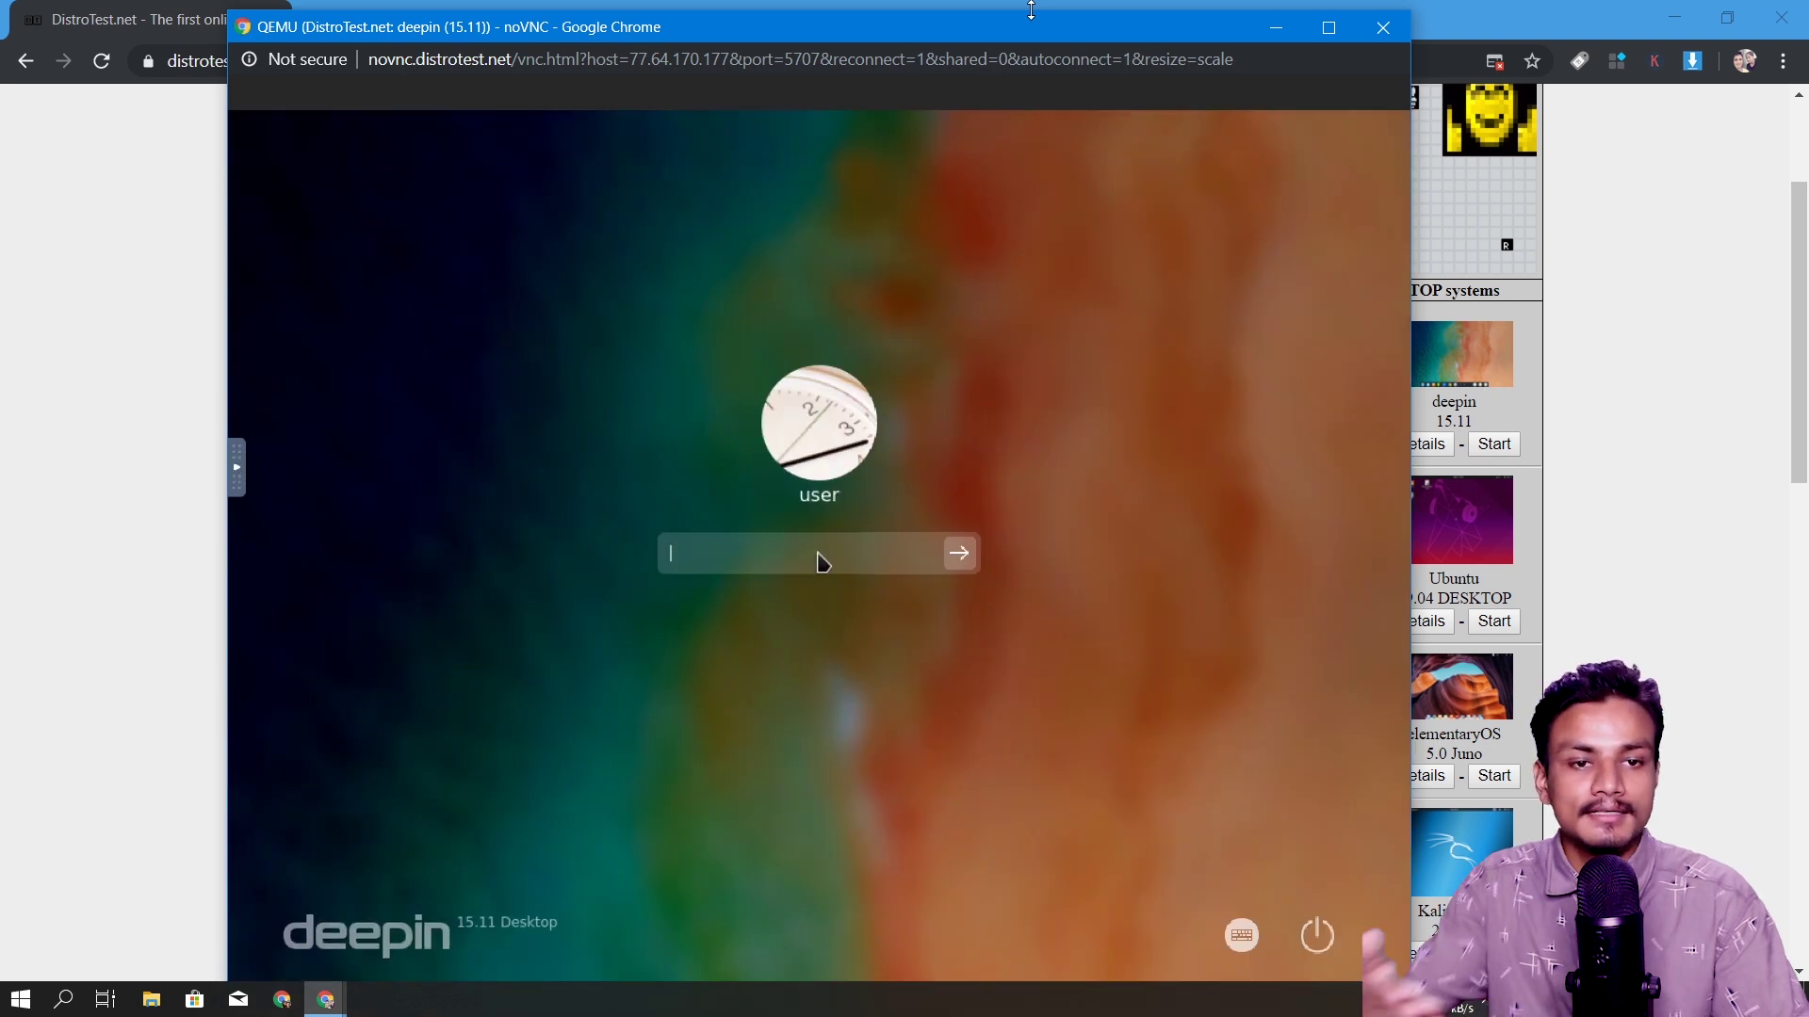
pyautogui.moveTo(1031, 9); pyautogui.dragTo(994, 38)
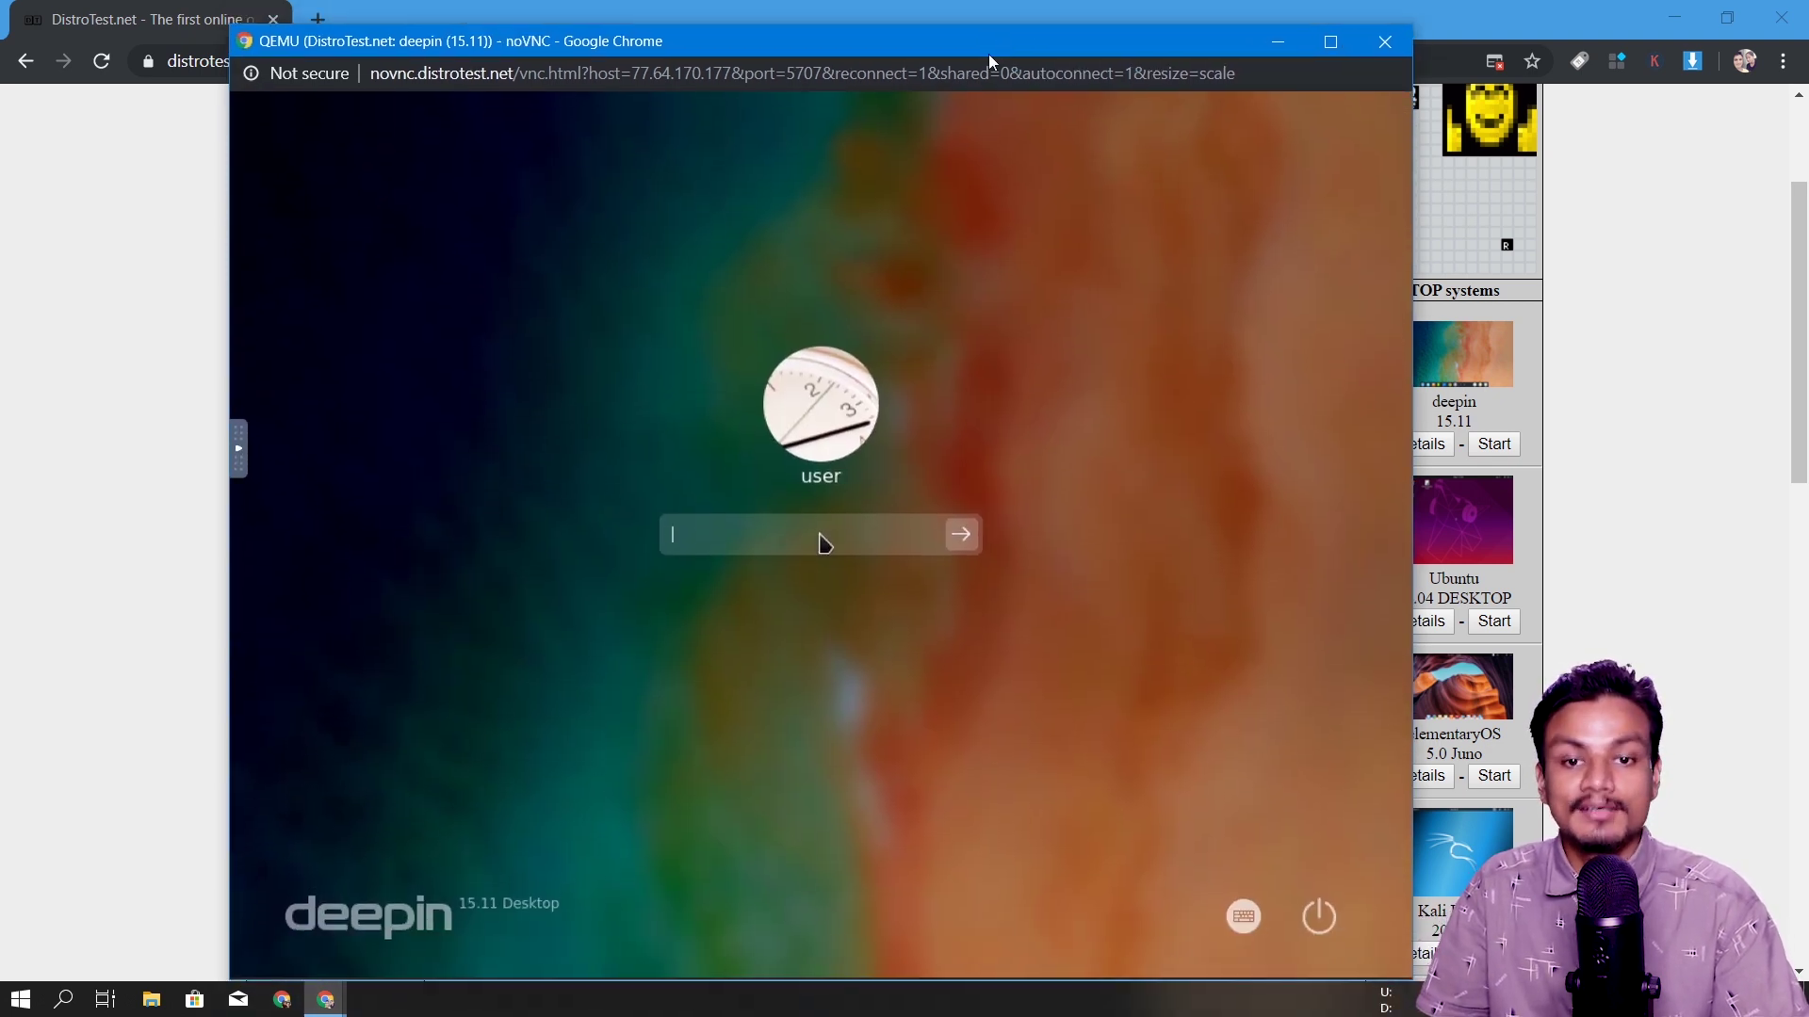
# Check the login user and password details, then bring the viewer forward and minimise DistroTest.
pyautogui.click(921, 8)
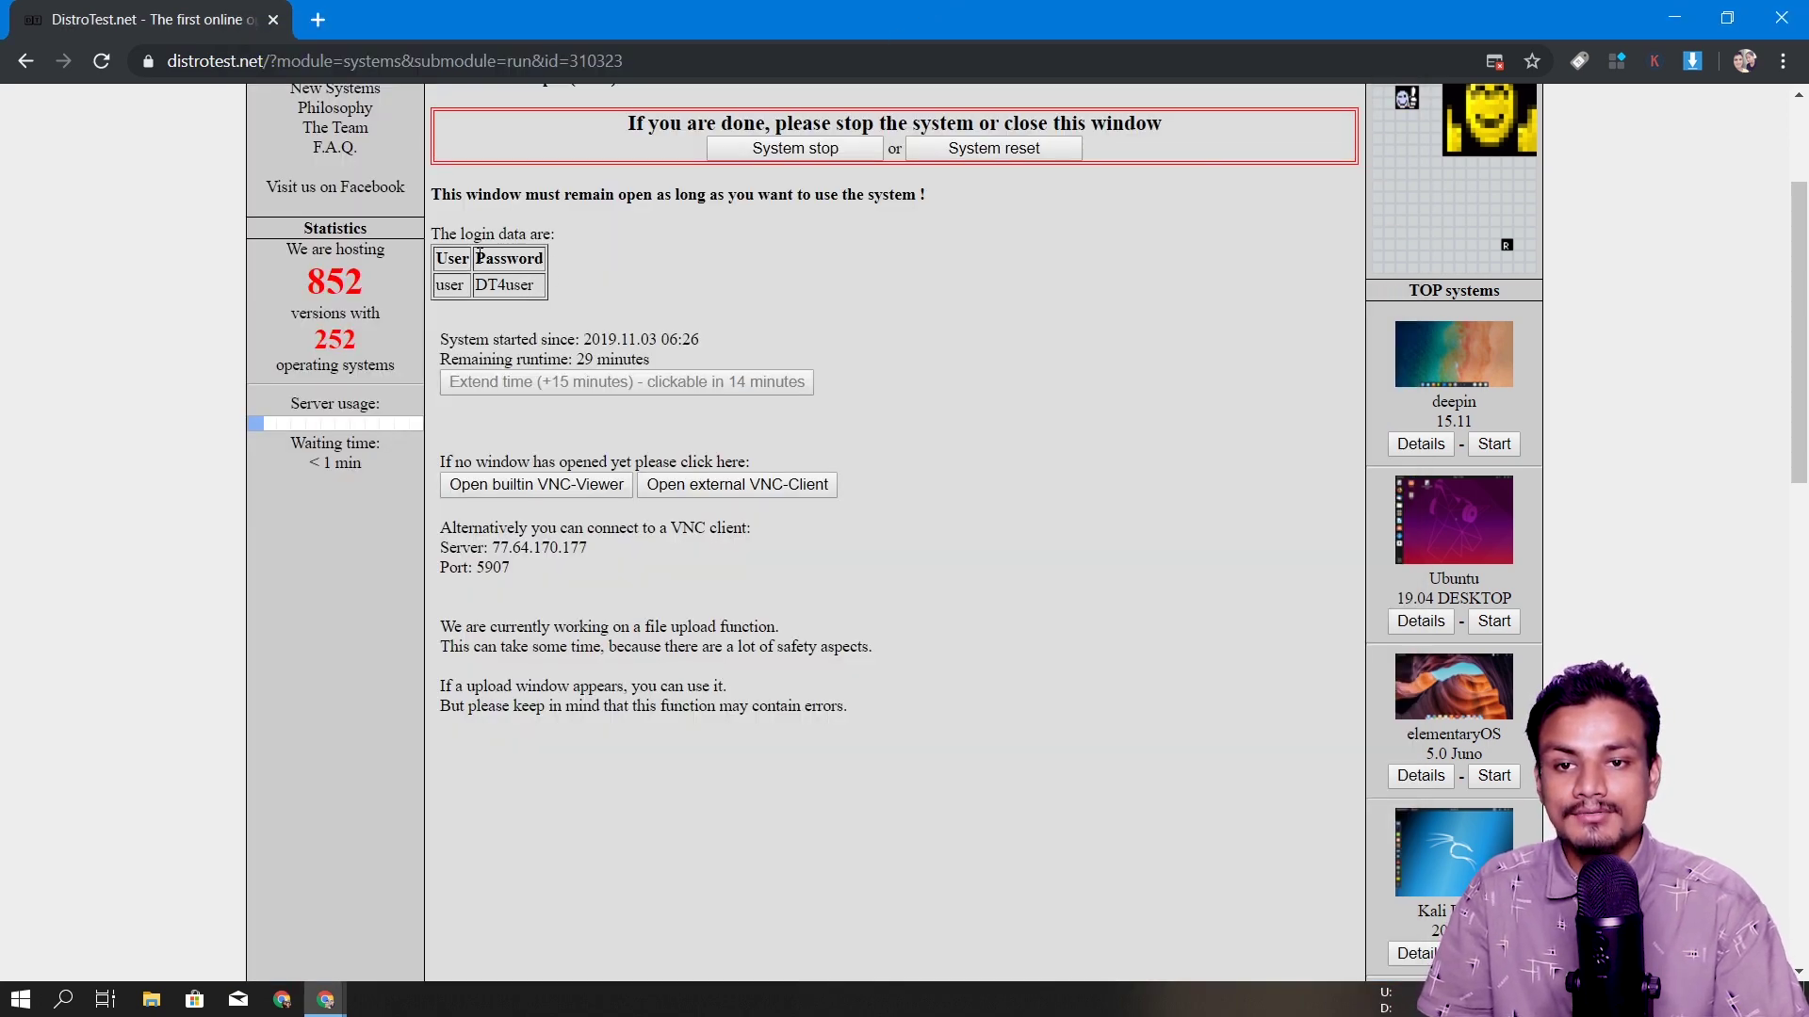
pyautogui.moveTo(480, 256); pyautogui.dragTo(565, 263)
pyautogui.click(561, 283)
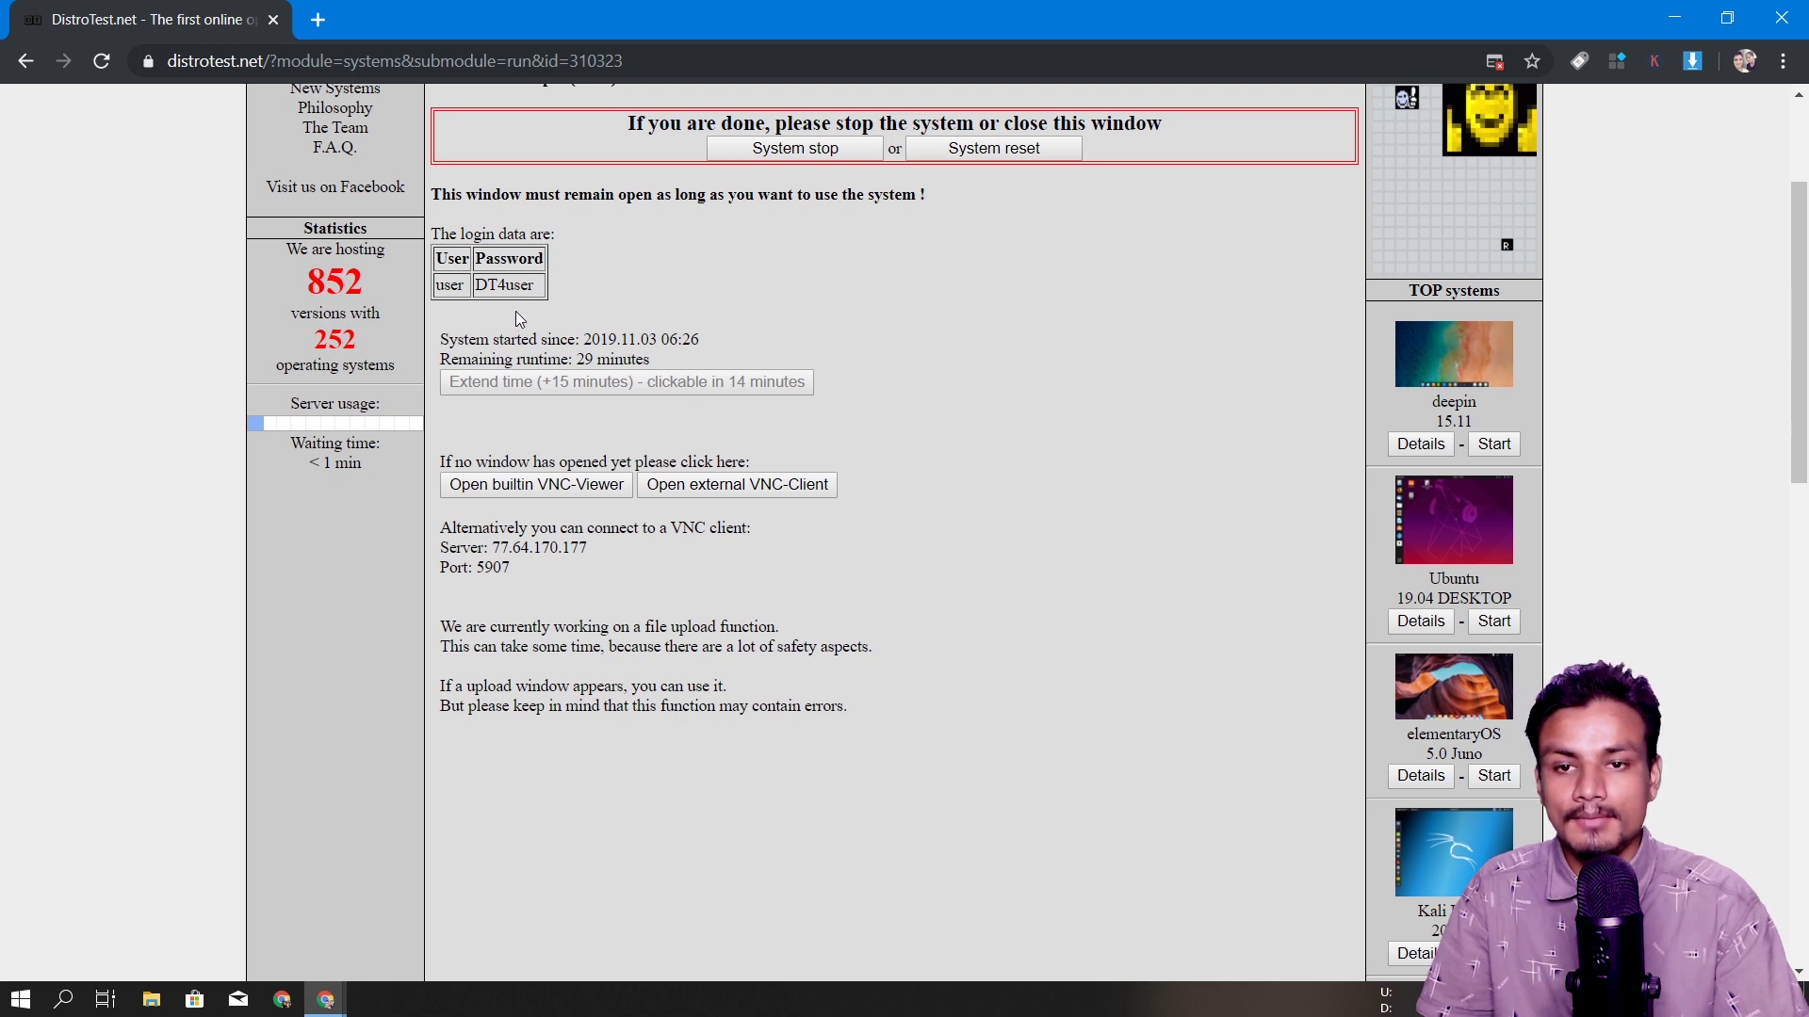
pyautogui.moveTo(325, 1001)
pyautogui.click(452, 896)
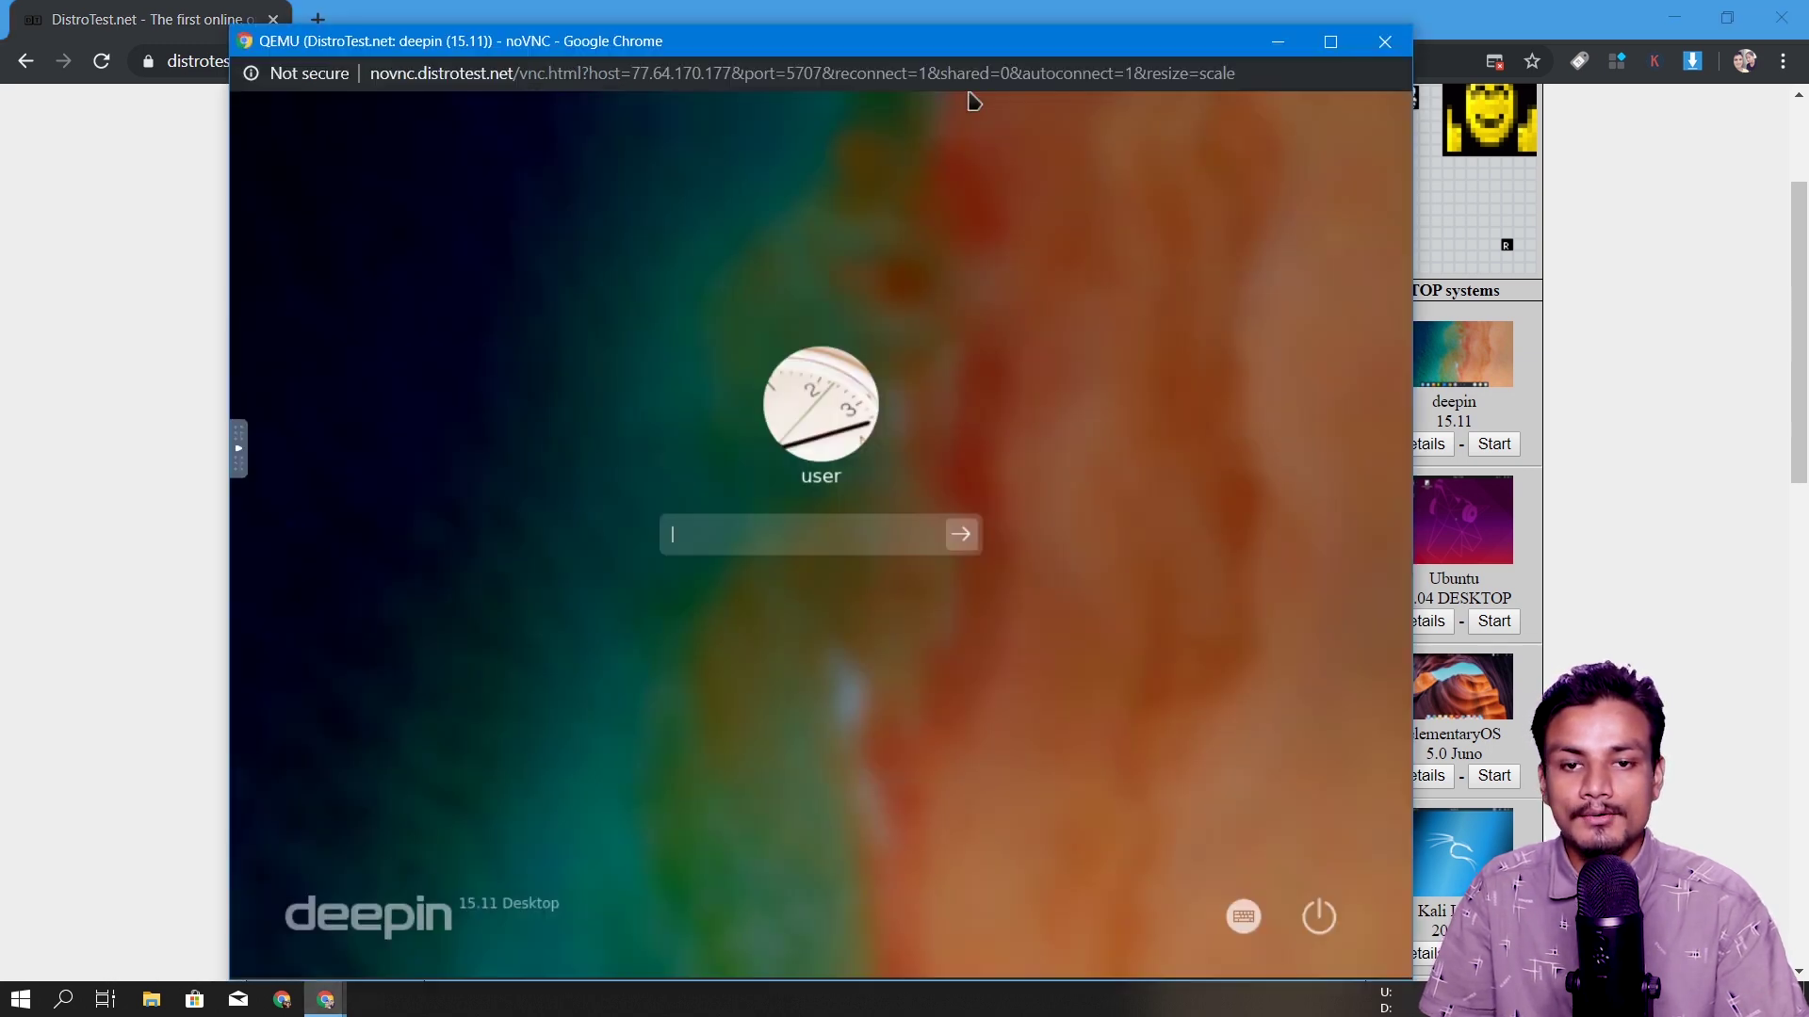
pyautogui.click(1675, 17)
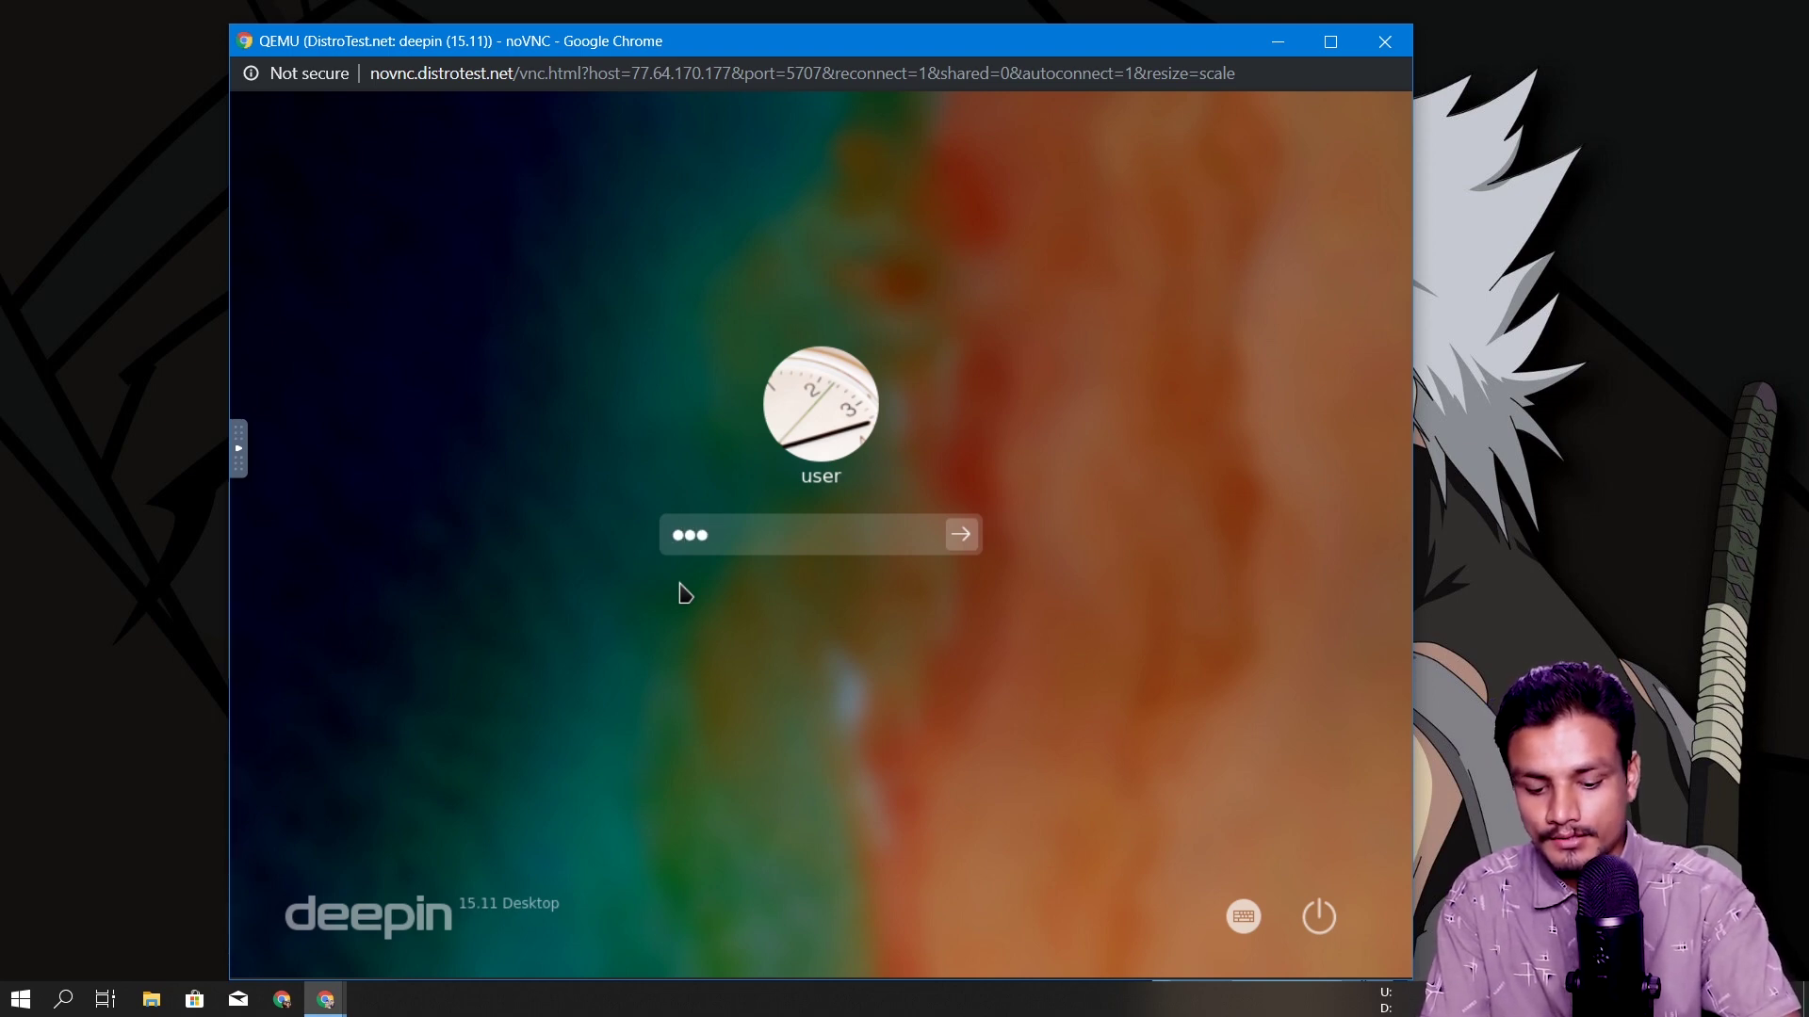
# Sign in to deepin with the account password and nudge the noVNC window into place.
pyautogui.write('***')
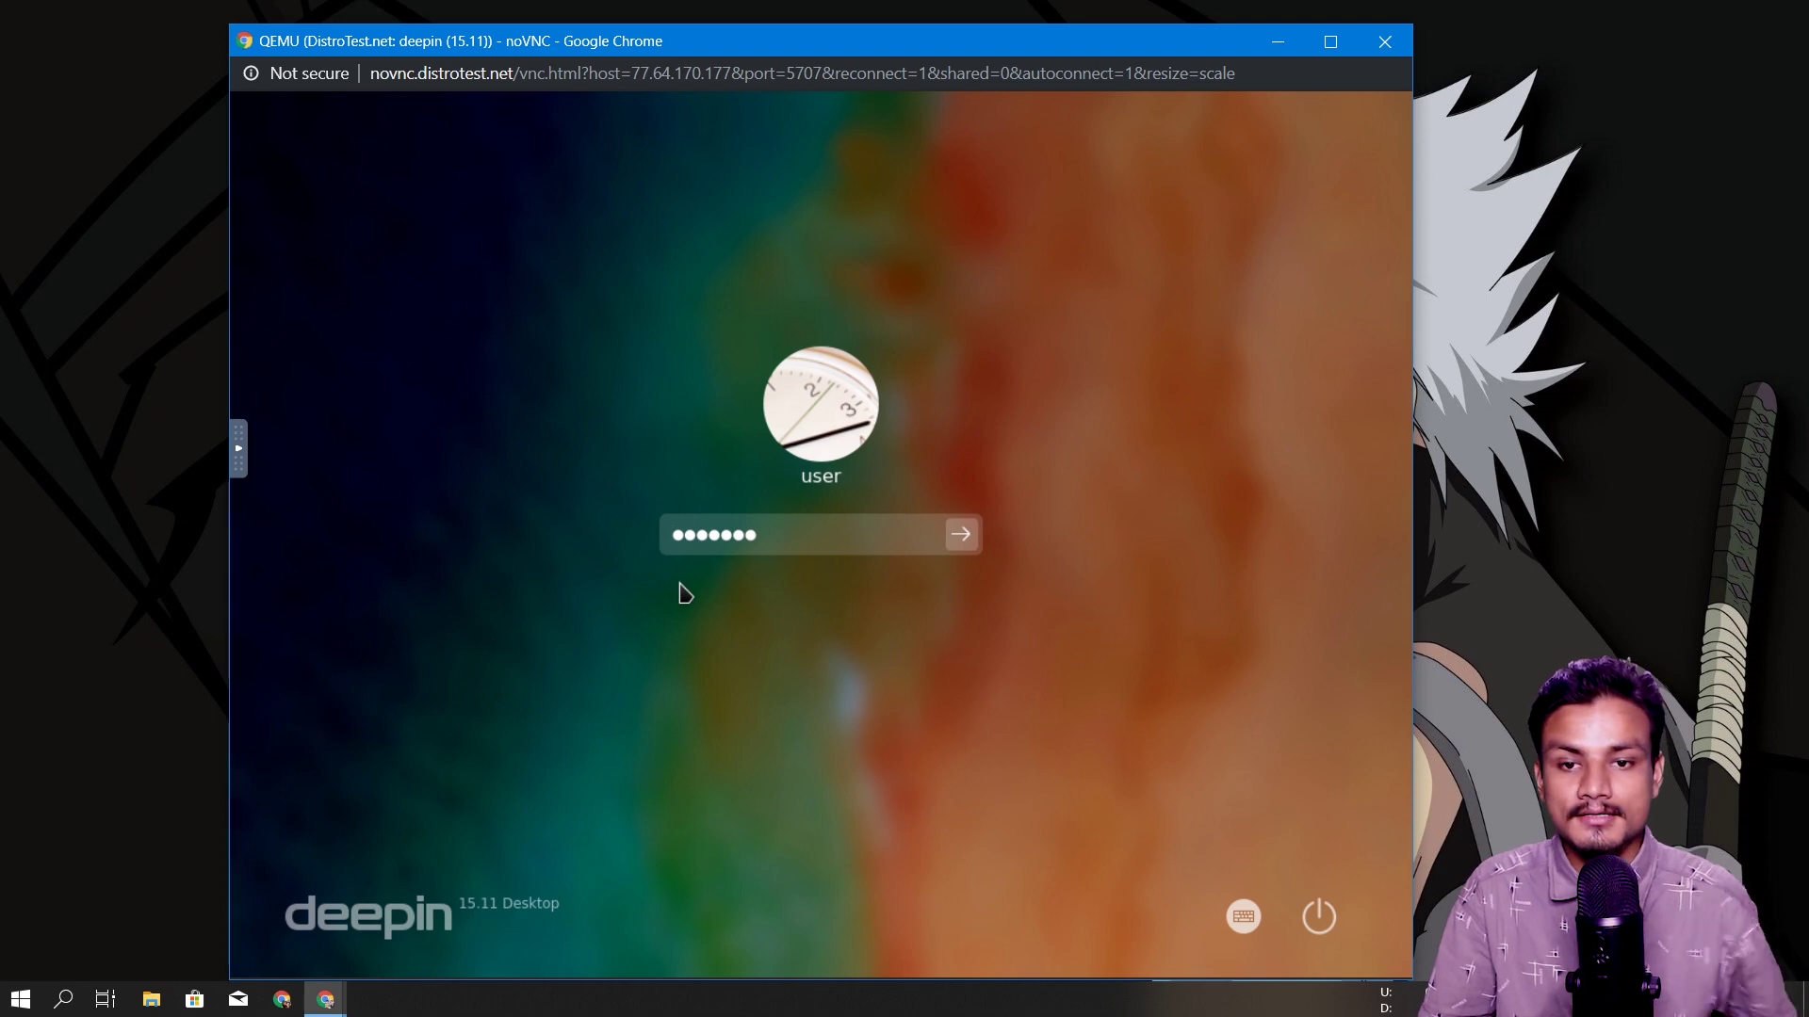
pyautogui.press('Return')
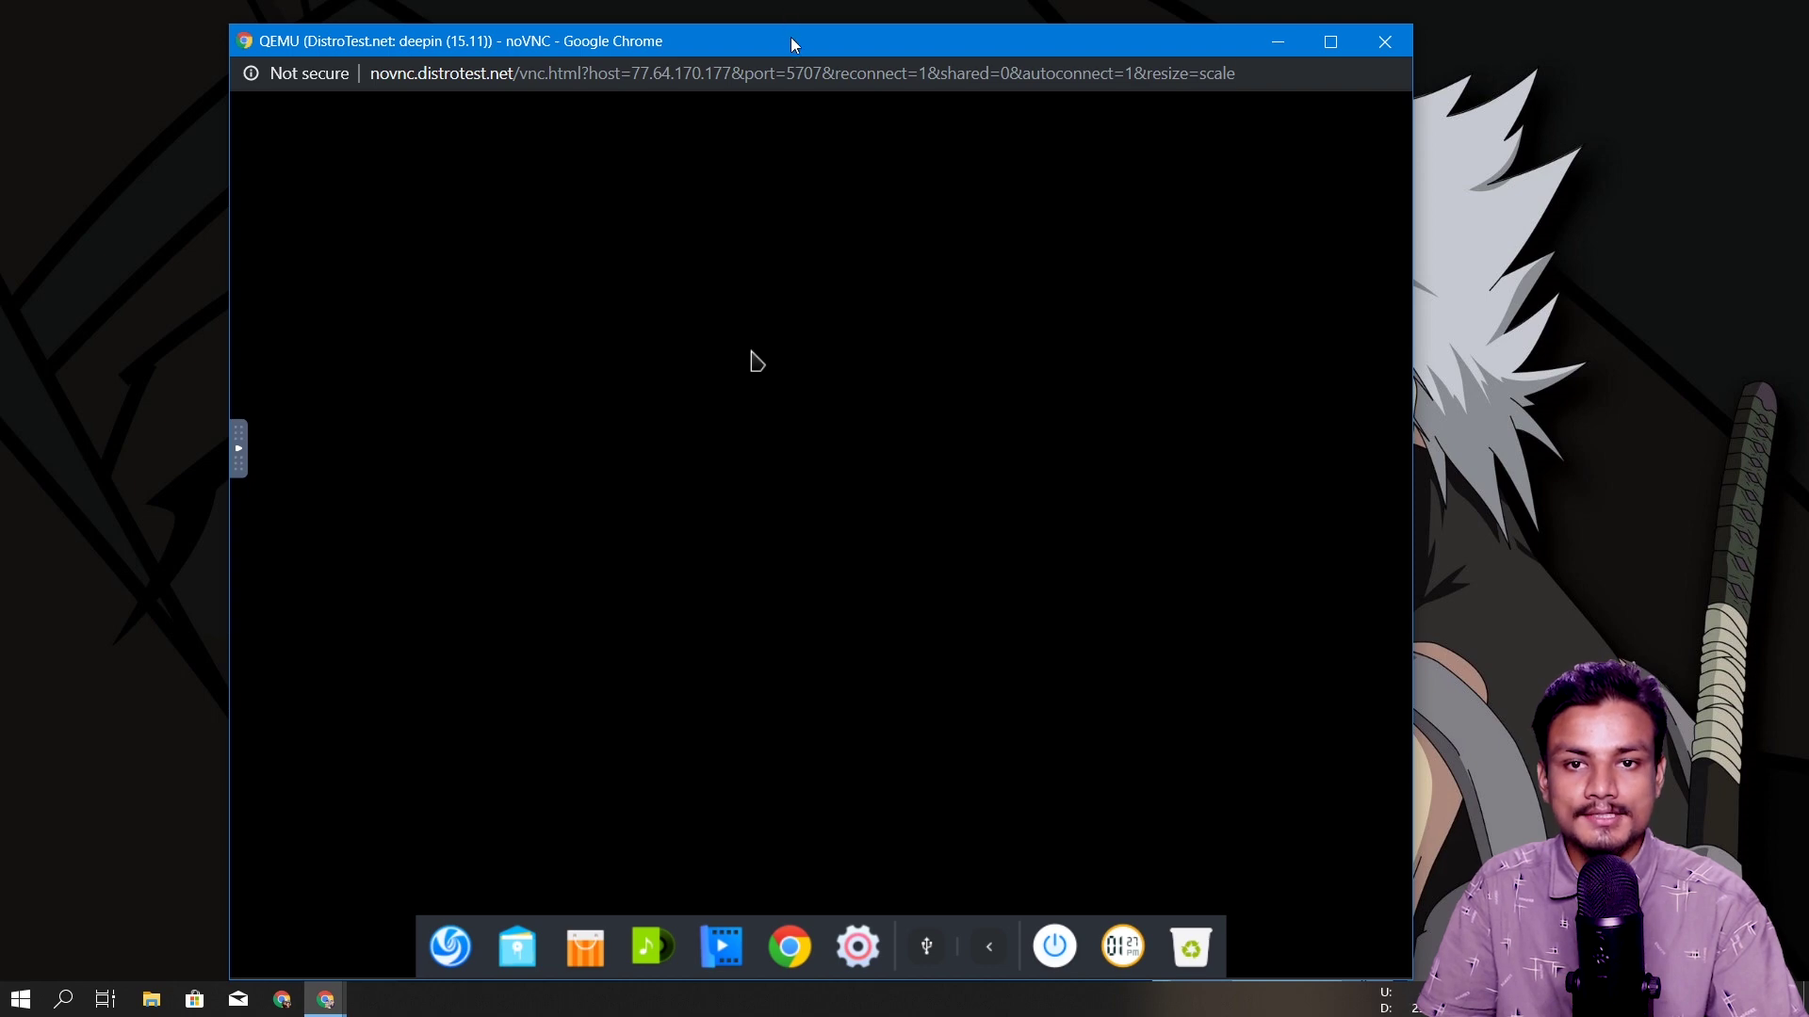
pyautogui.moveTo(789, 36); pyautogui.dragTo(810, 49)
pyautogui.moveTo(847, 42)
pyautogui.mouseDown()
pyautogui.moveTo(846, 101)
pyautogui.moveTo(841, 44)
pyautogui.mouseUp()
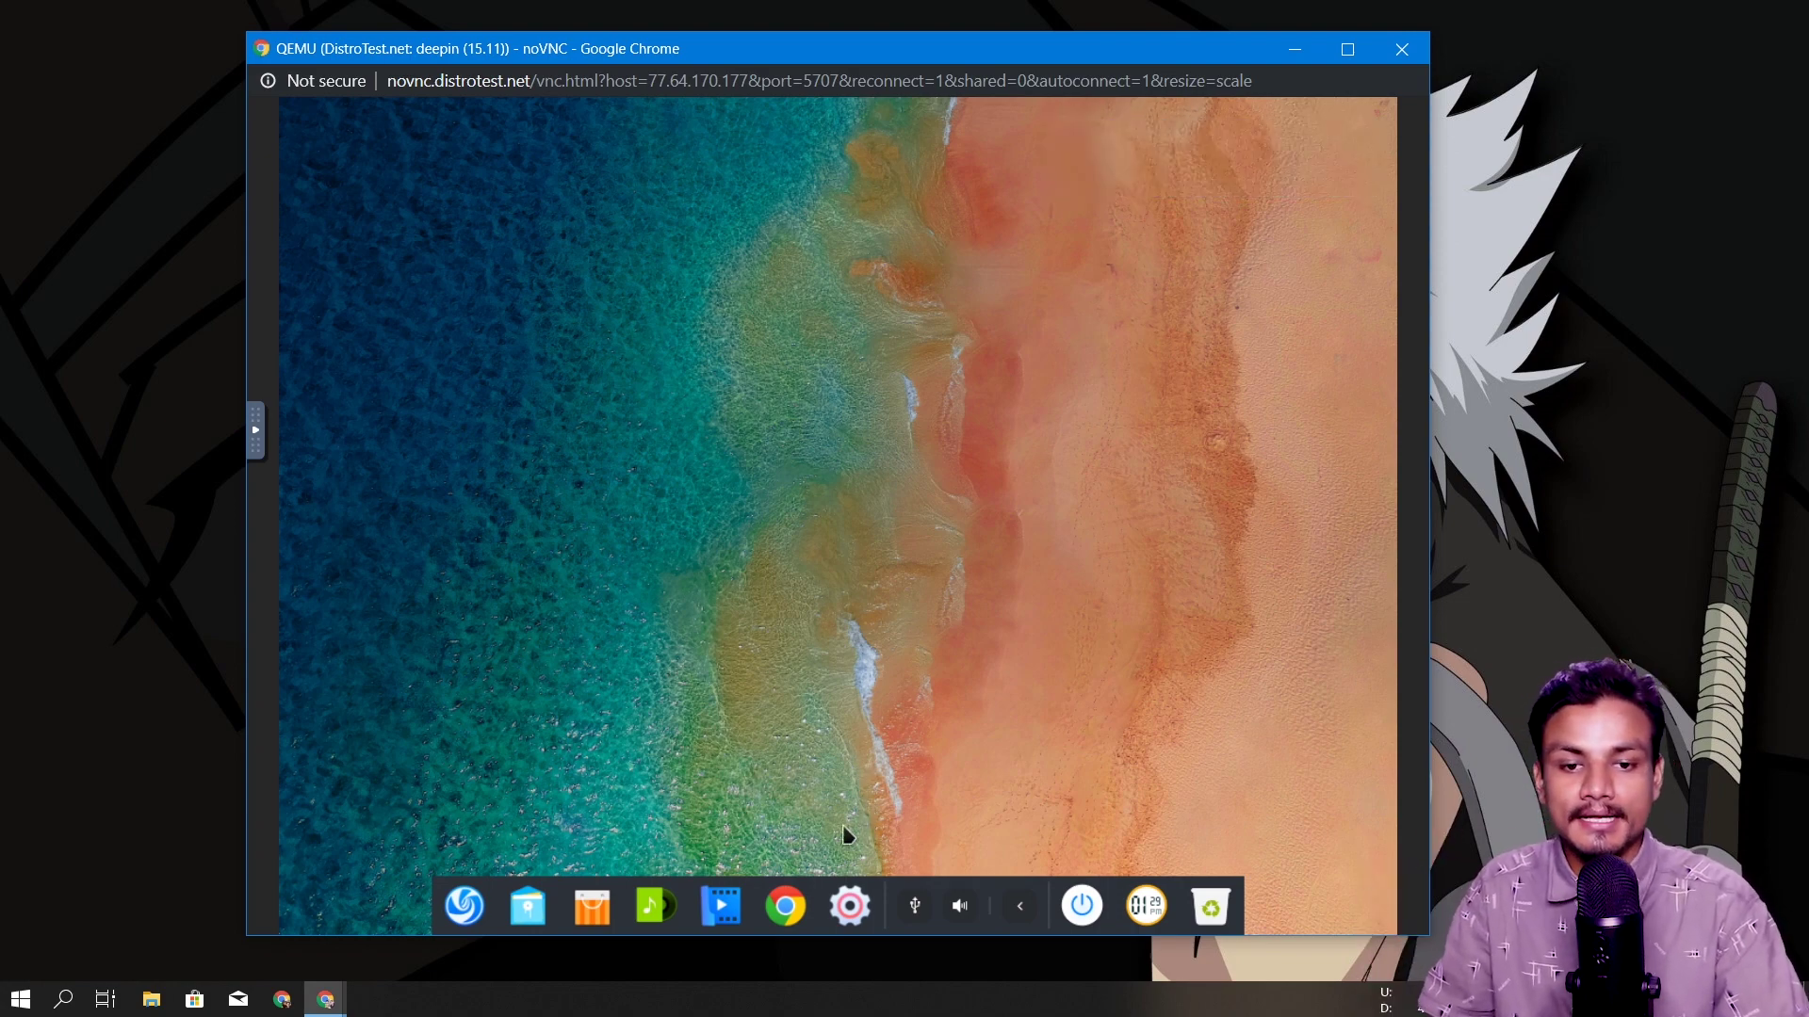
# Show deepin's System Information: 15.11 Desktop, 64Bit, 985.43MB memory, 16.00GB disk.
pyautogui.click(851, 906)
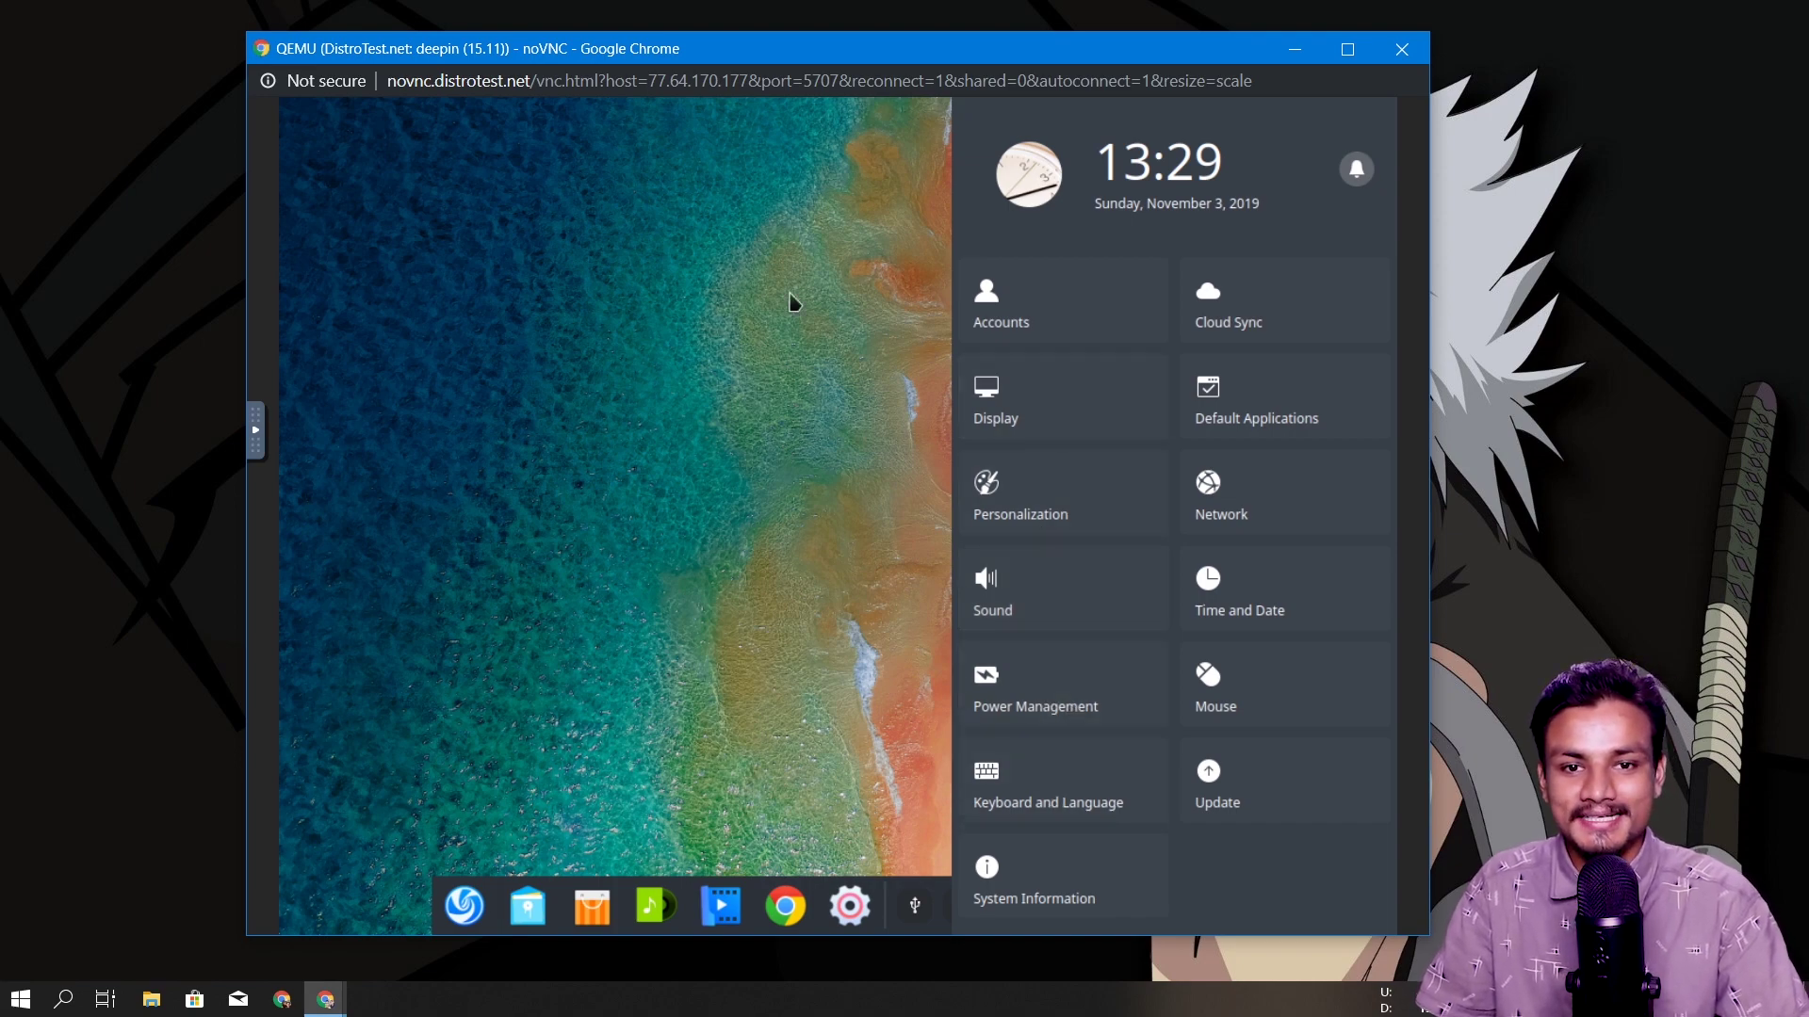
pyautogui.click(737, 280)
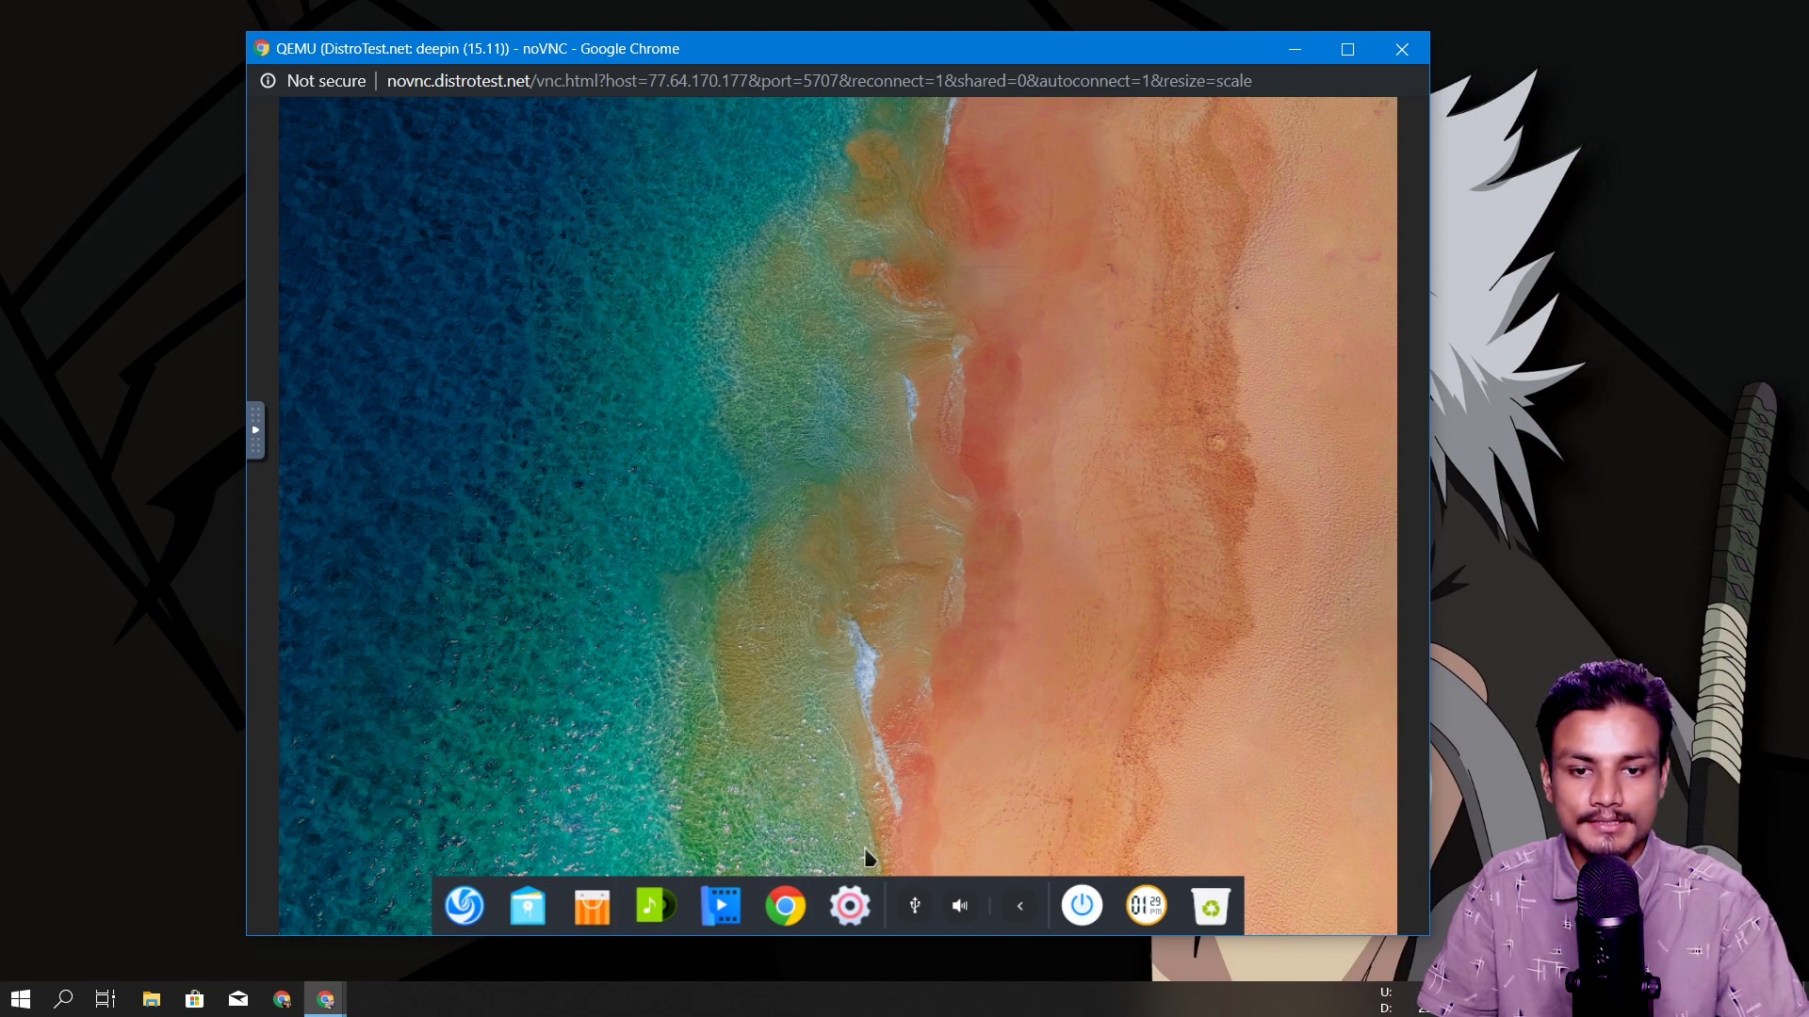
pyautogui.click(850, 906)
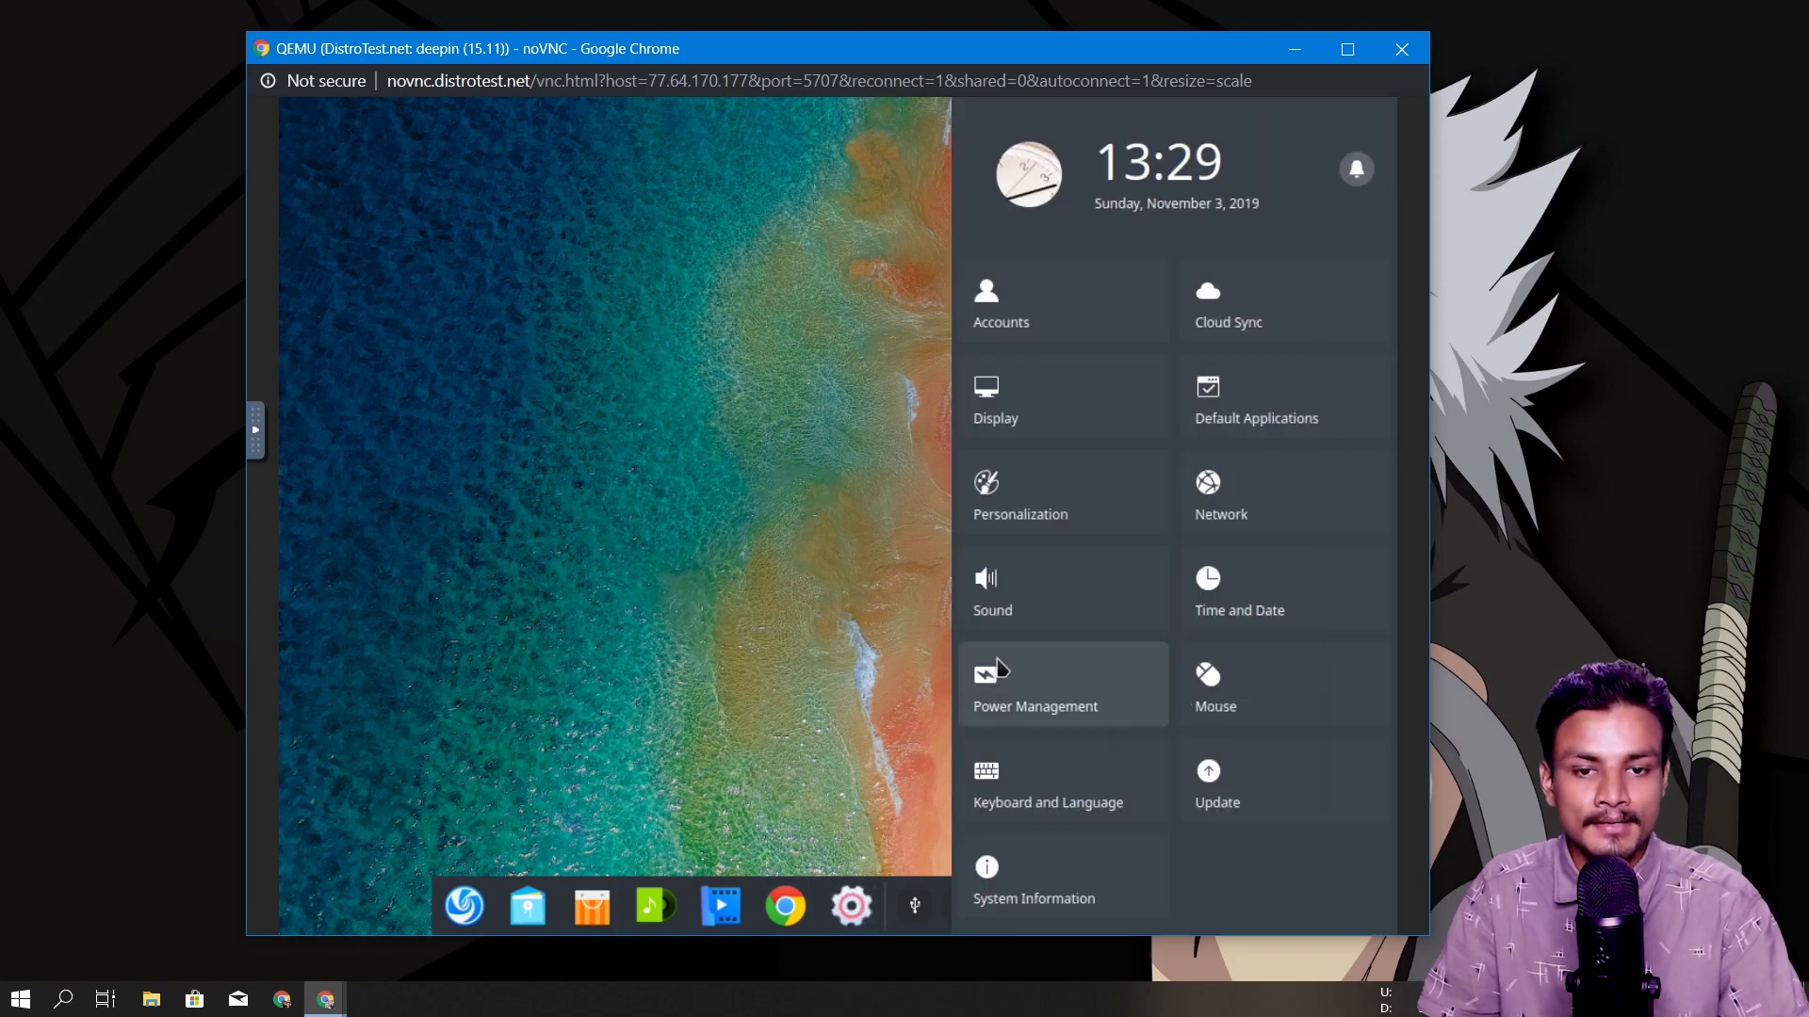
pyautogui.click(1012, 883)
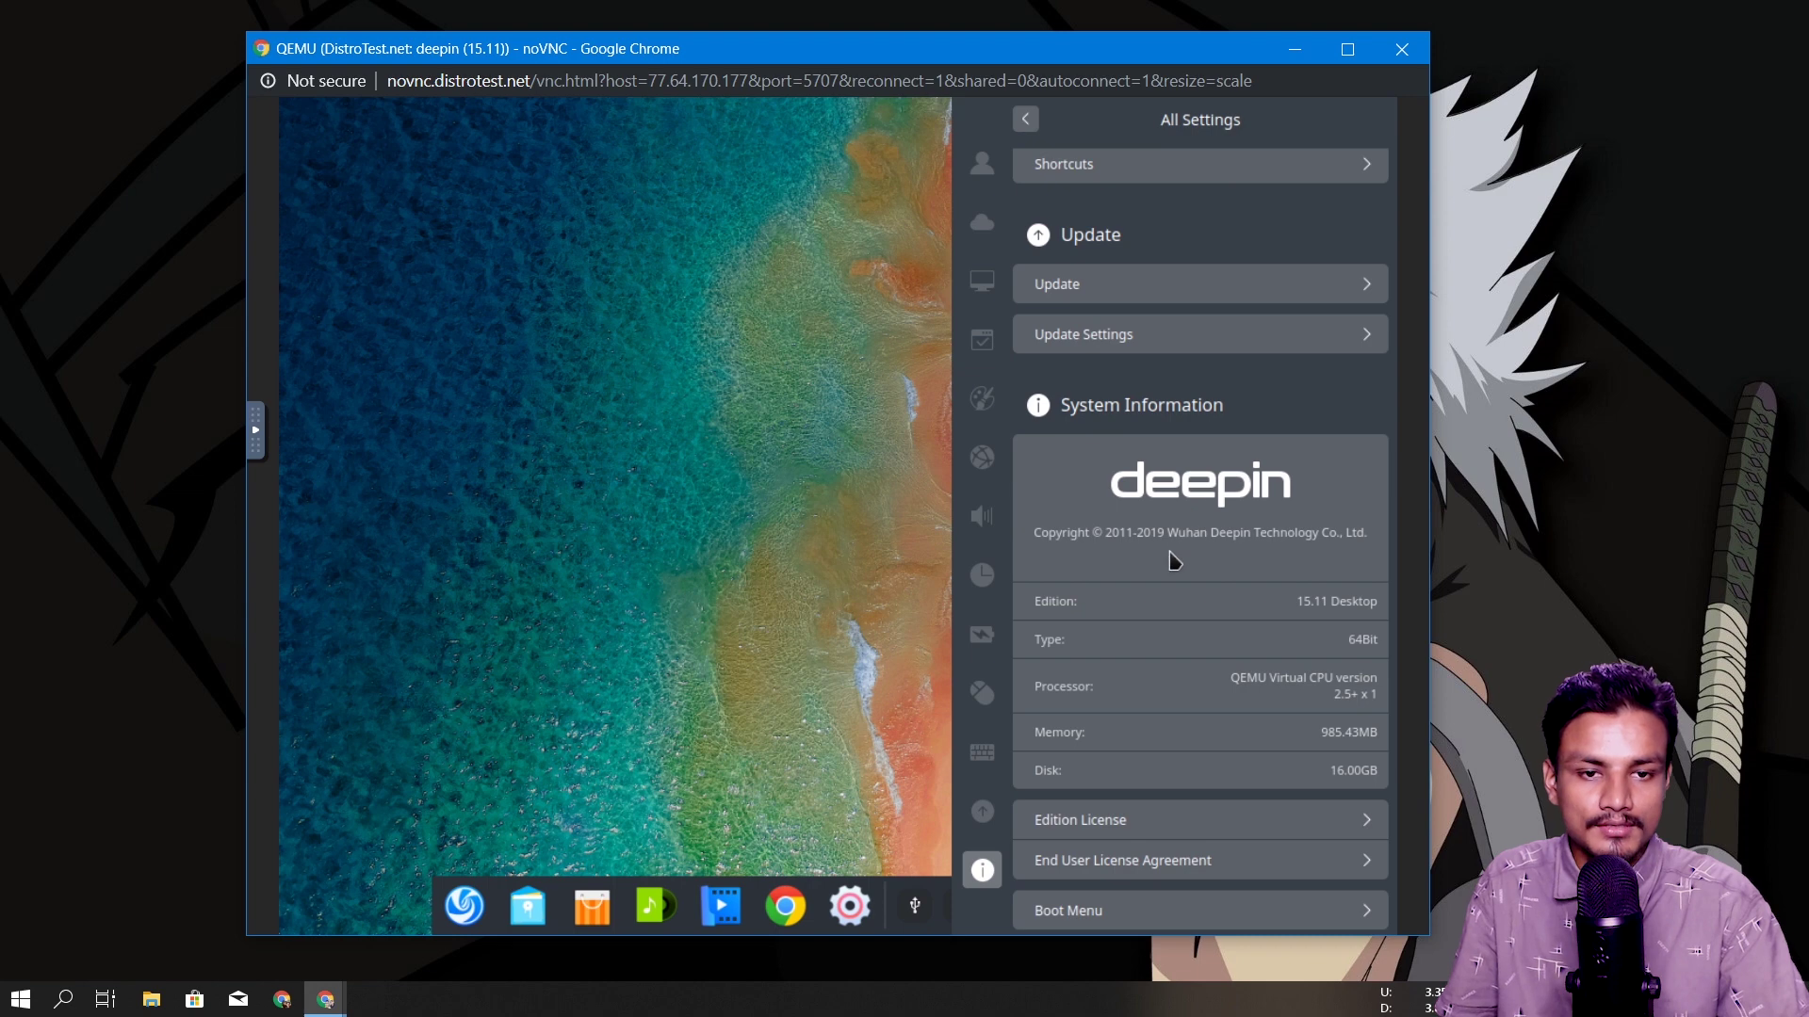
pyautogui.scroll(-1, 1173, 560)
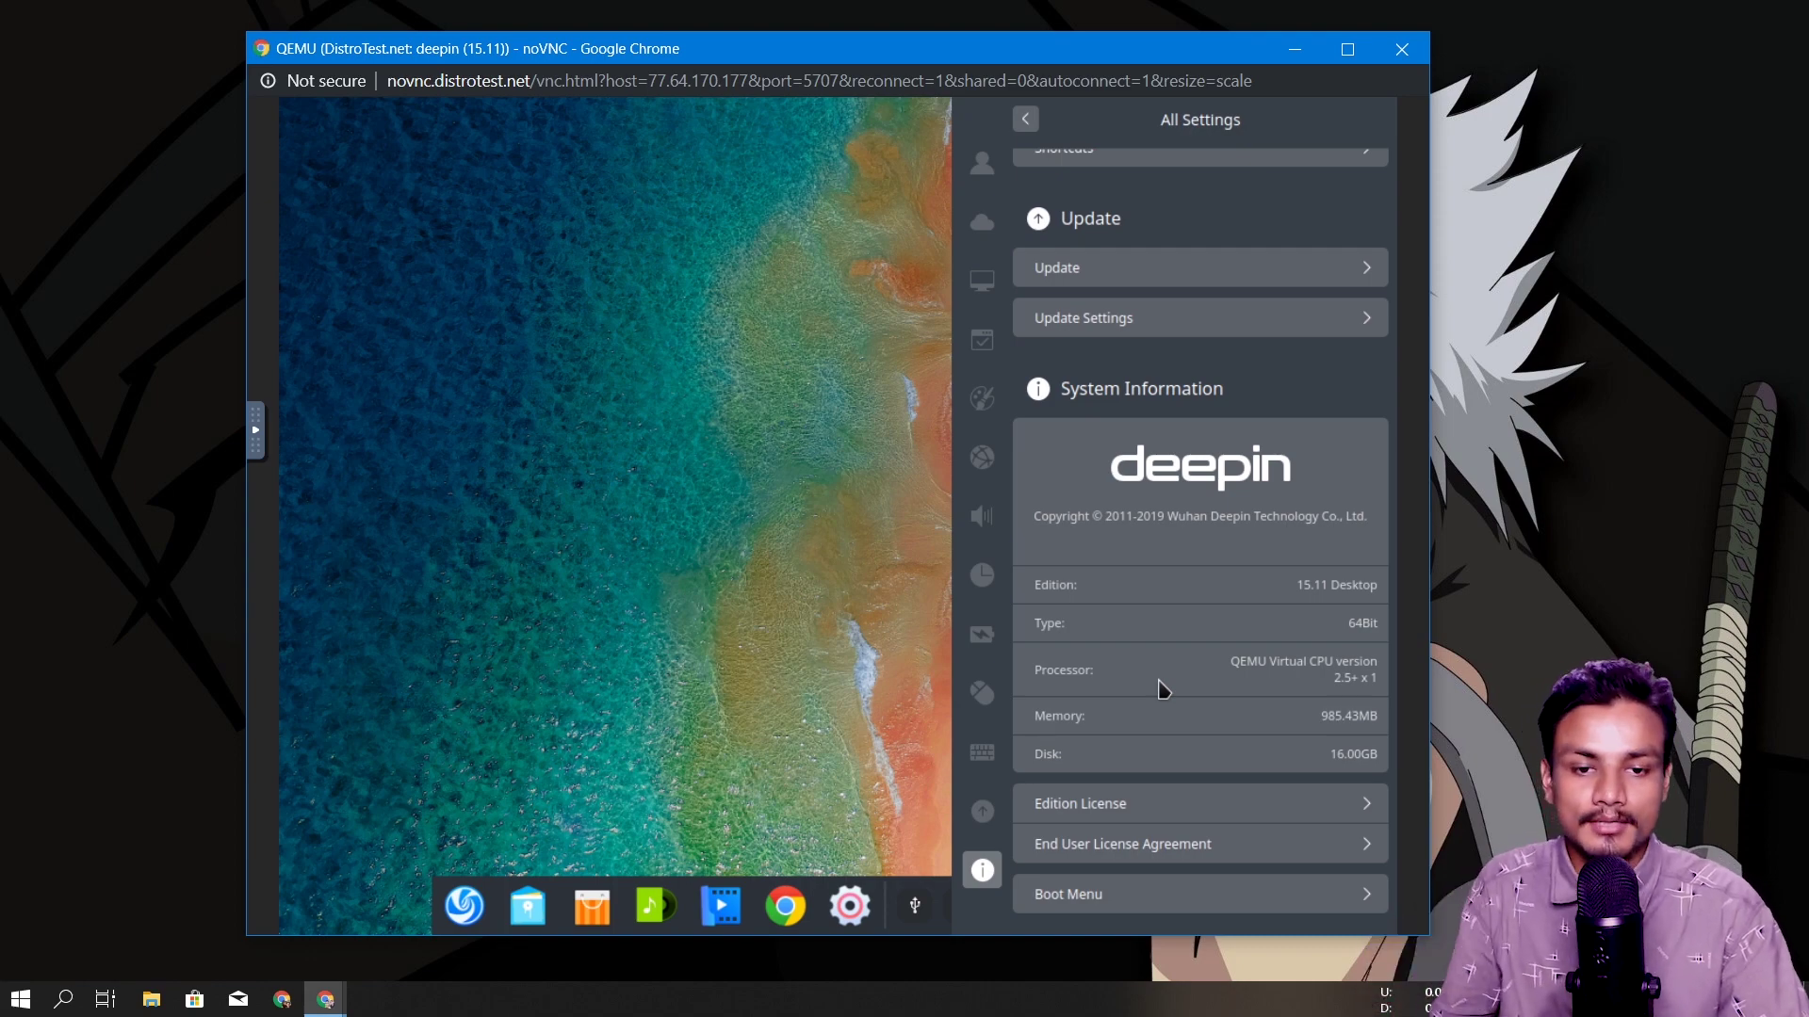
pyautogui.click(898, 872)
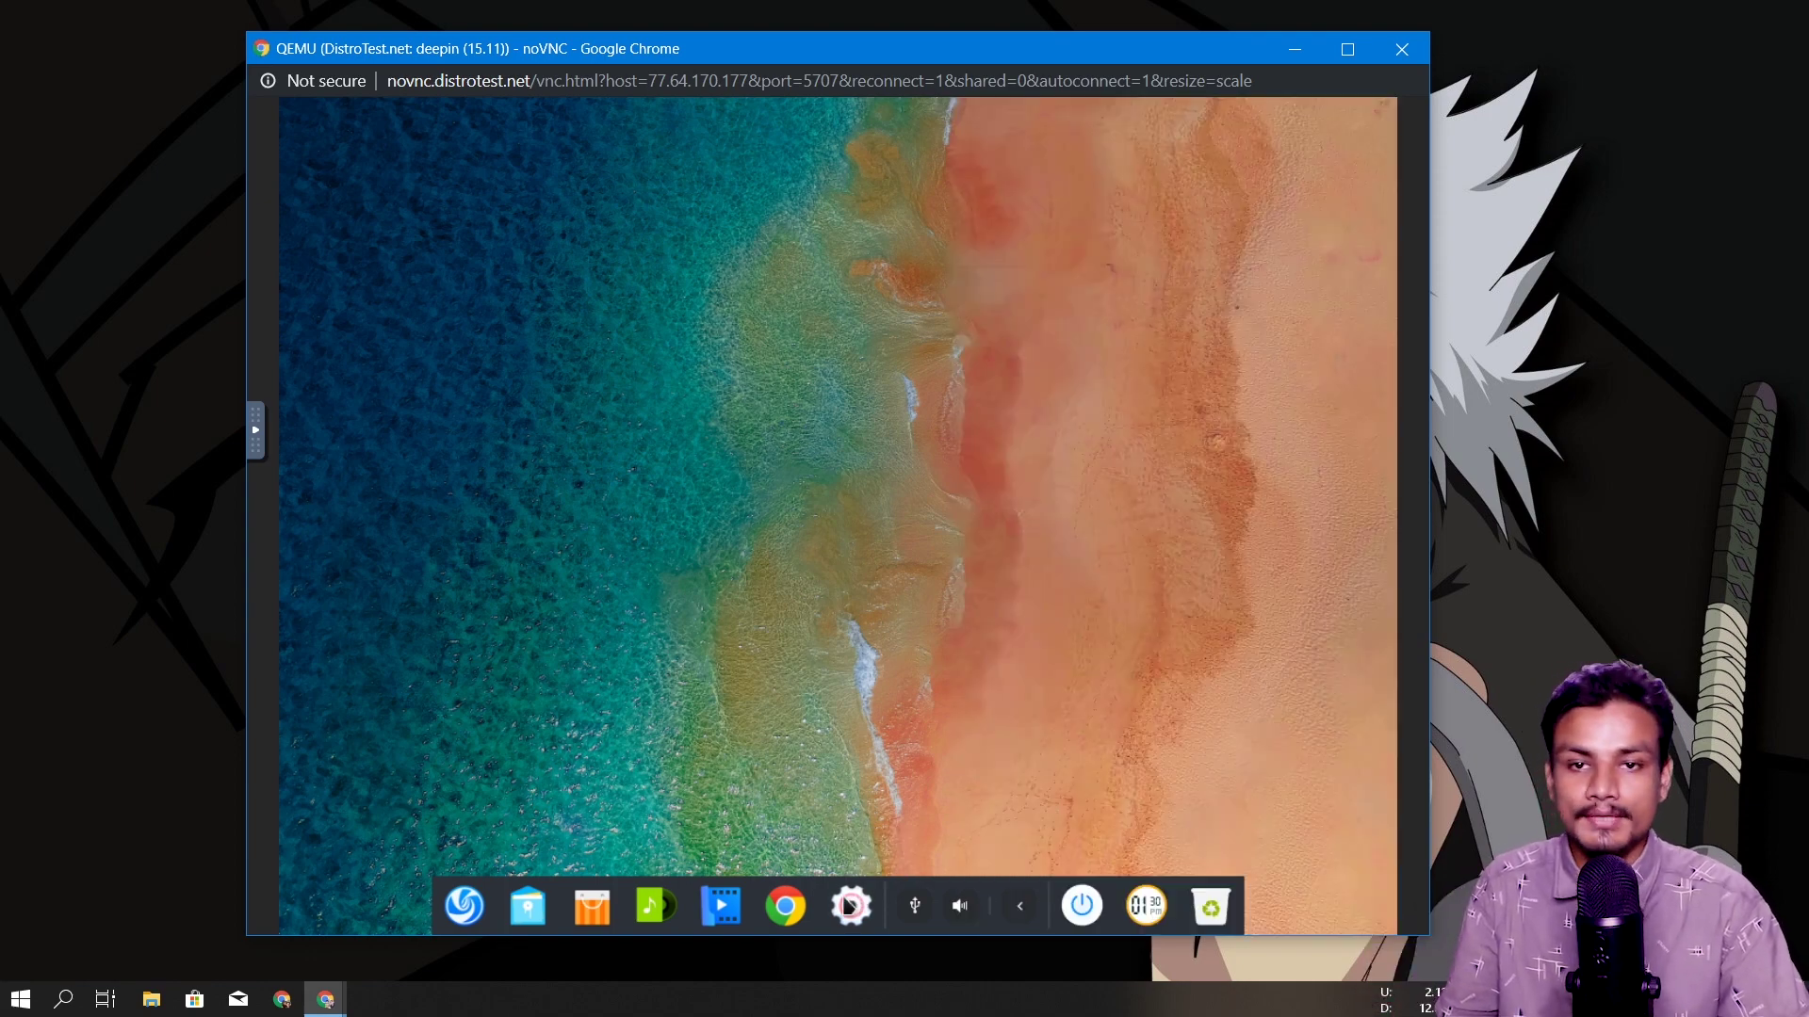
pyautogui.click(848, 906)
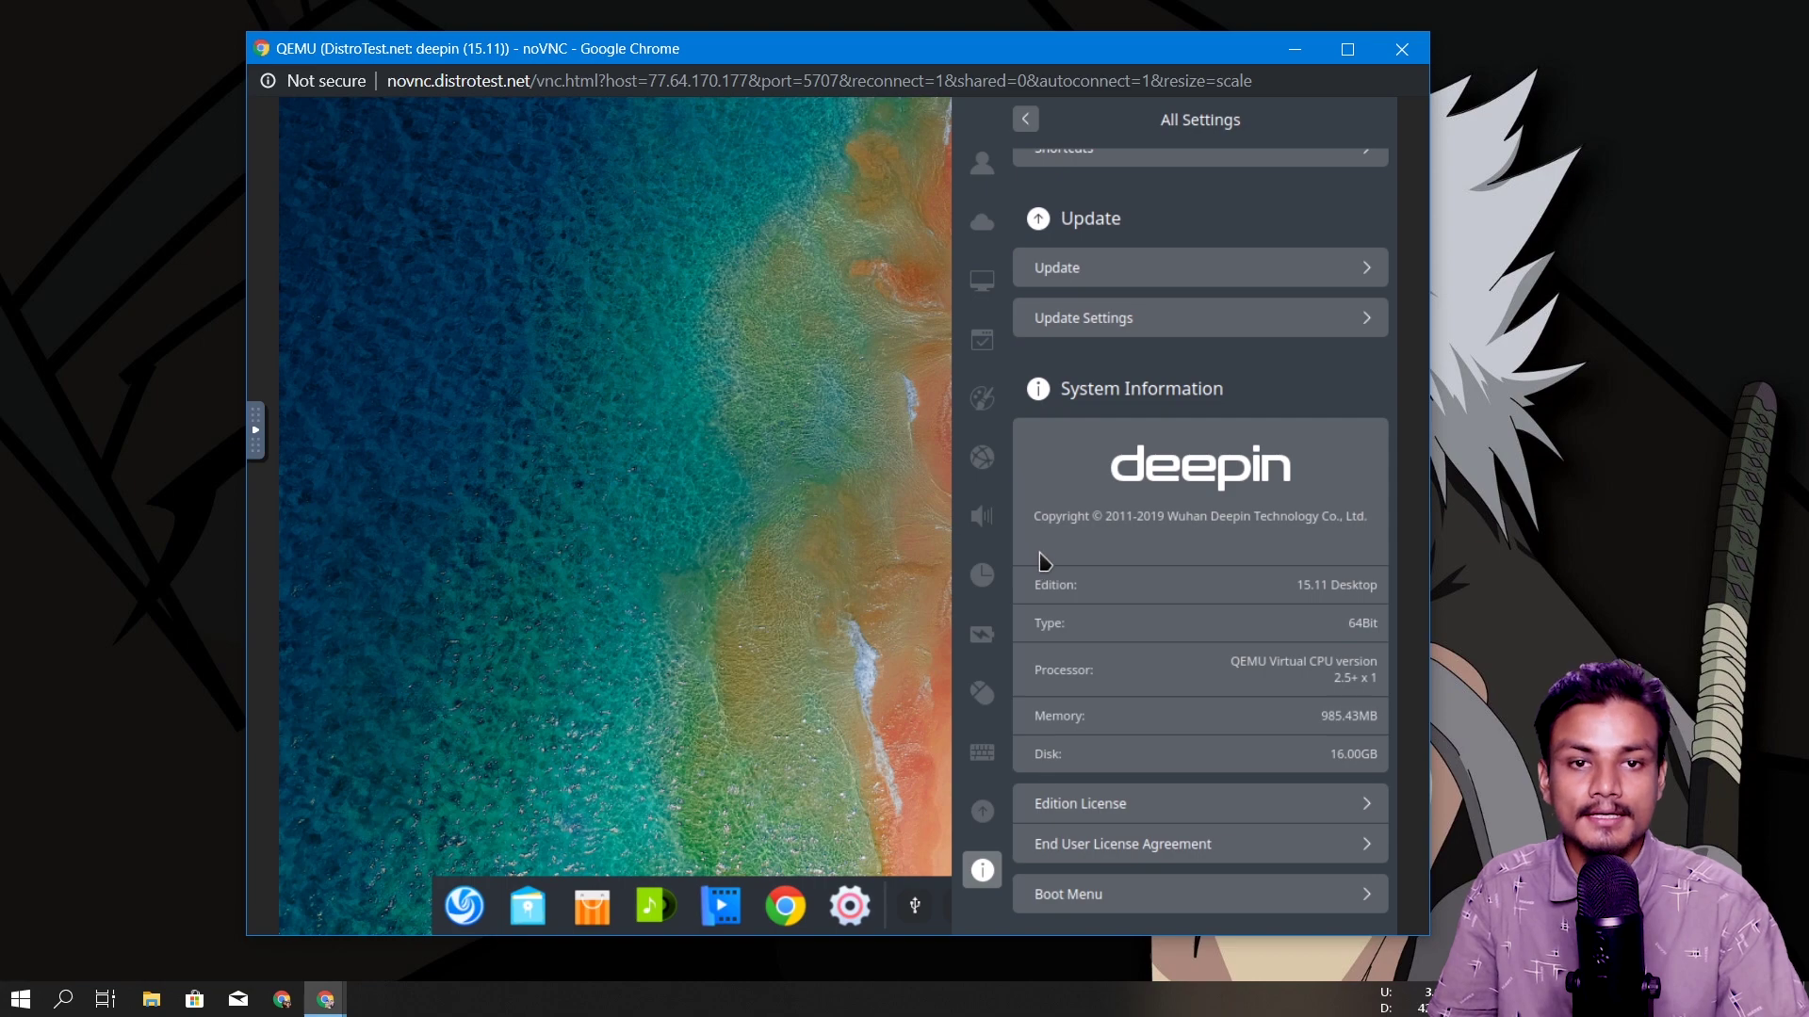
# Browse the mouse, keyboard, sound, display and time settings, then close the Control Center.
pyautogui.scroll(10, 1044, 563)
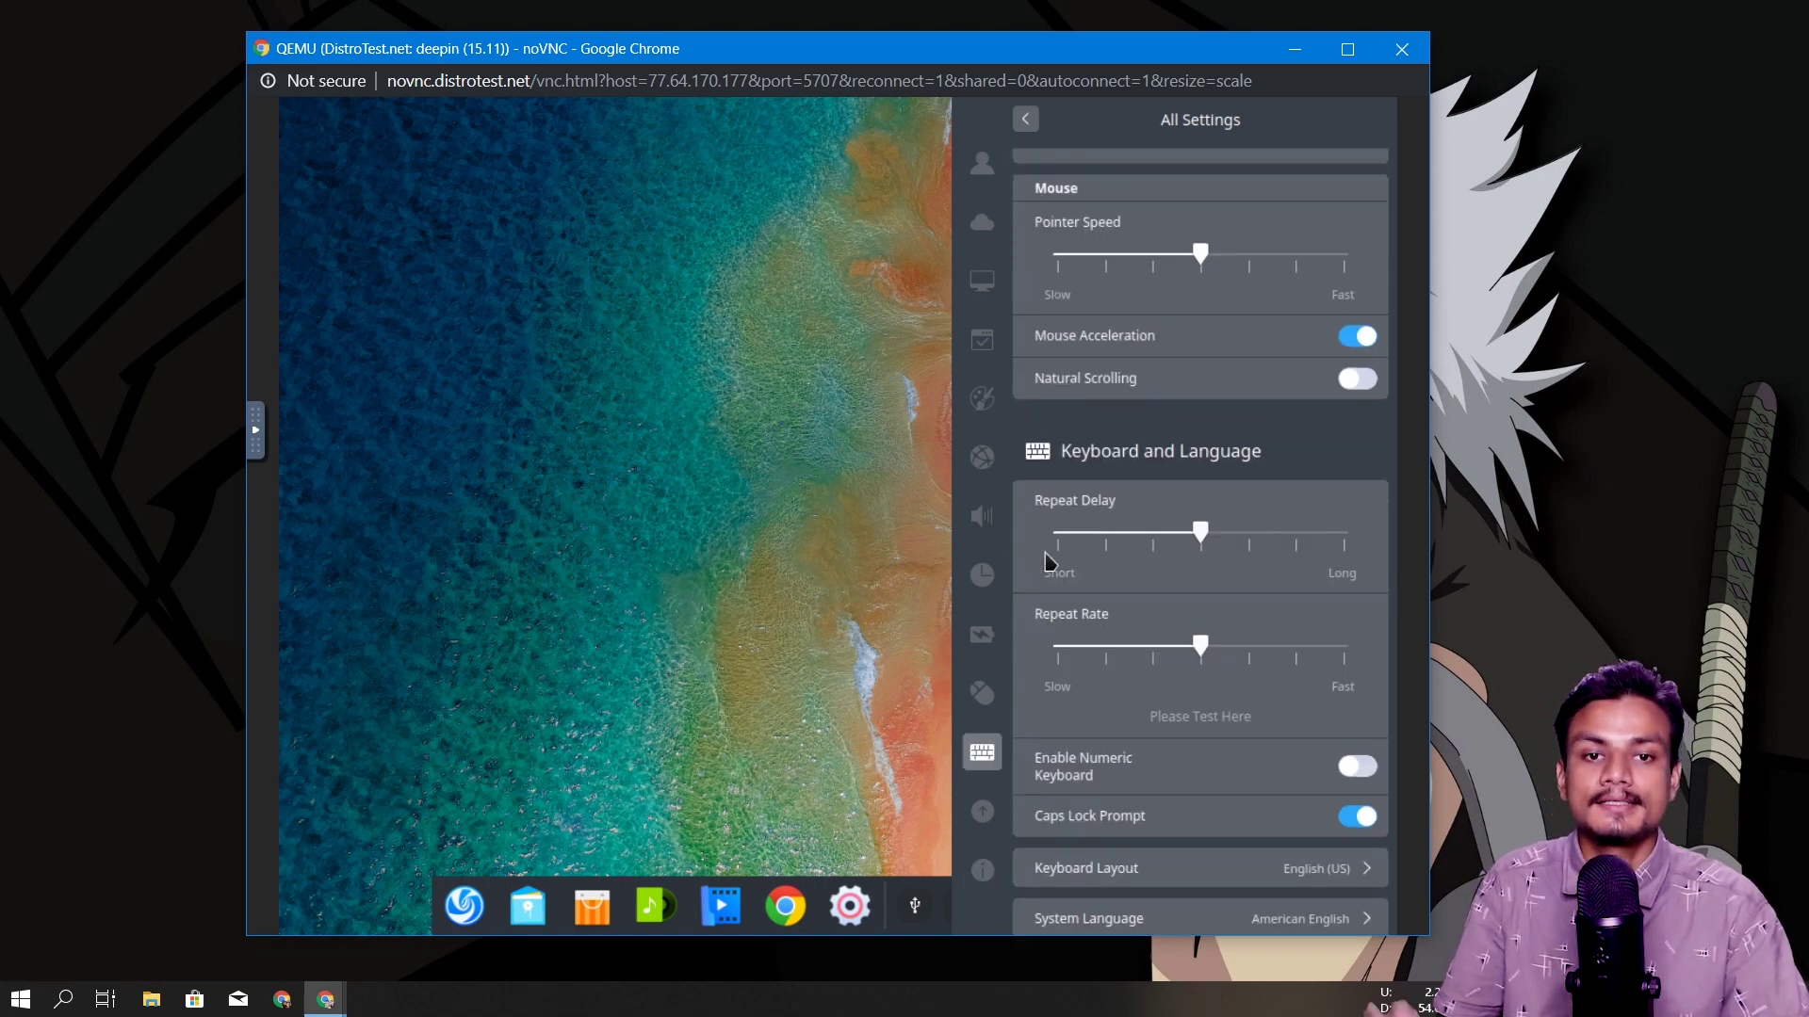
pyautogui.scroll(6, 1046, 562)
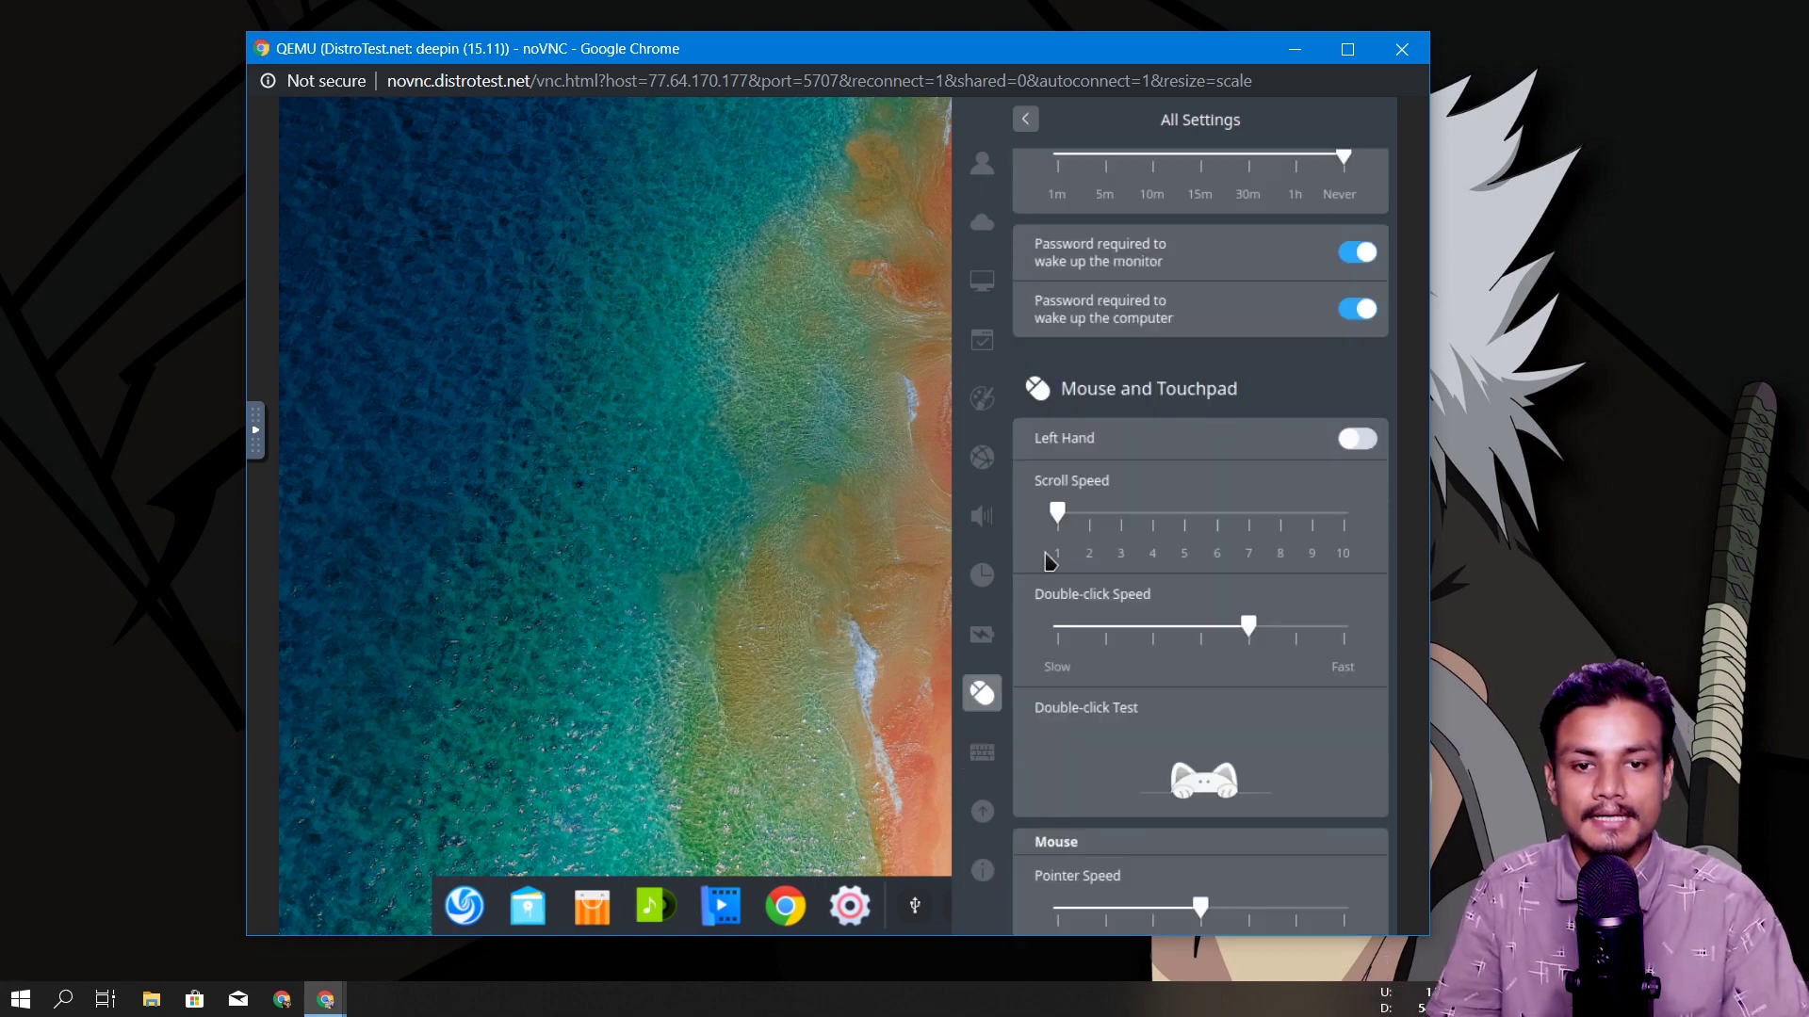
pyautogui.scroll(2, 1049, 562)
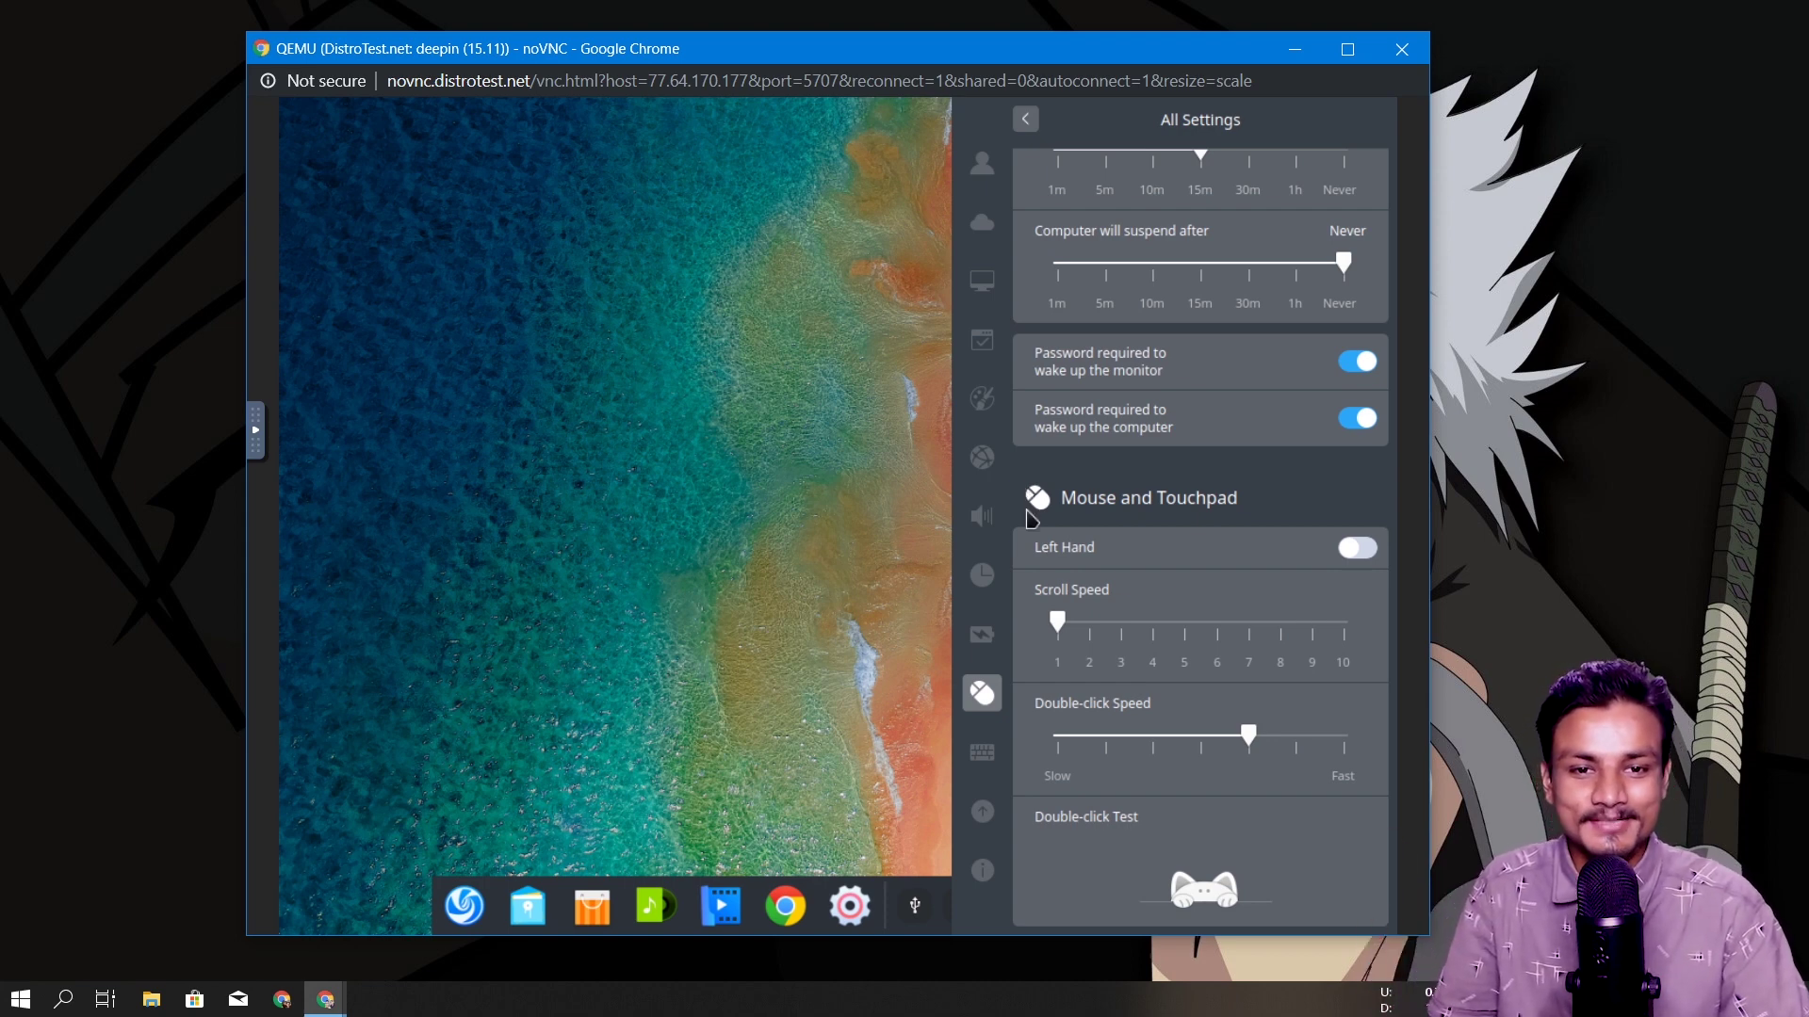
pyautogui.scroll(20, 1032, 518)
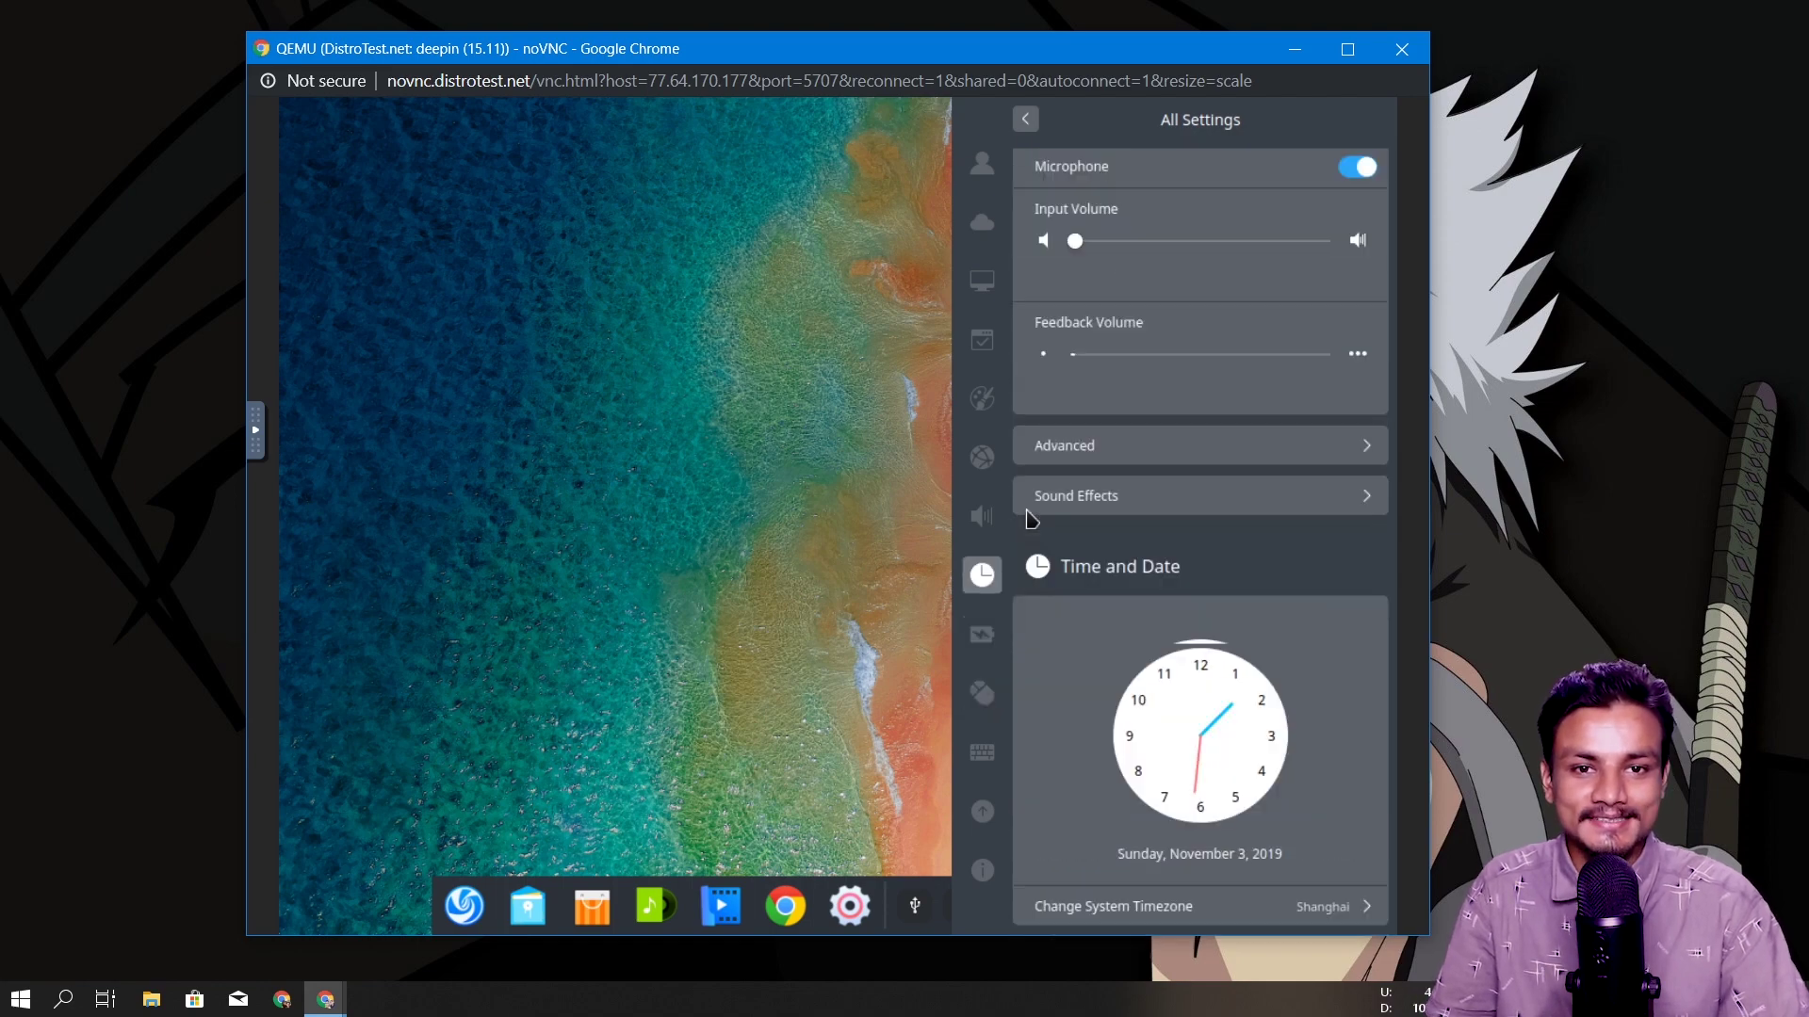
pyautogui.scroll(20, 1032, 519)
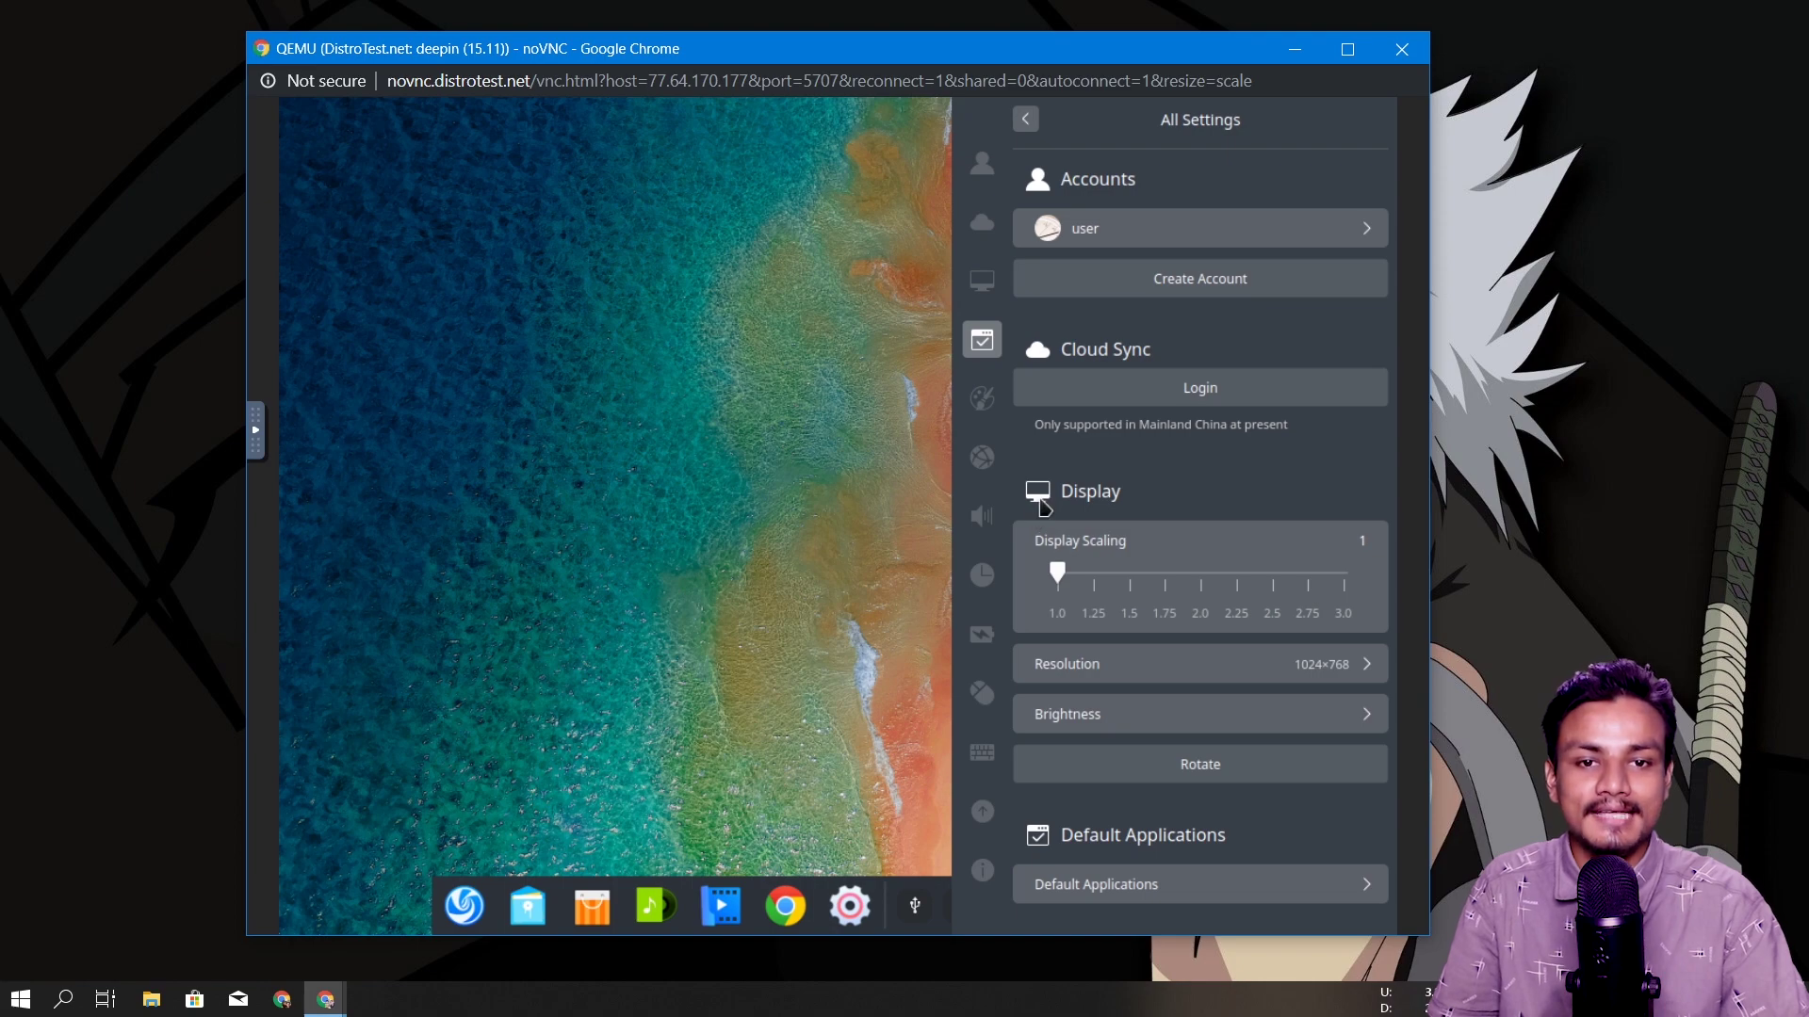
pyautogui.scroll(-20, 1088, 391)
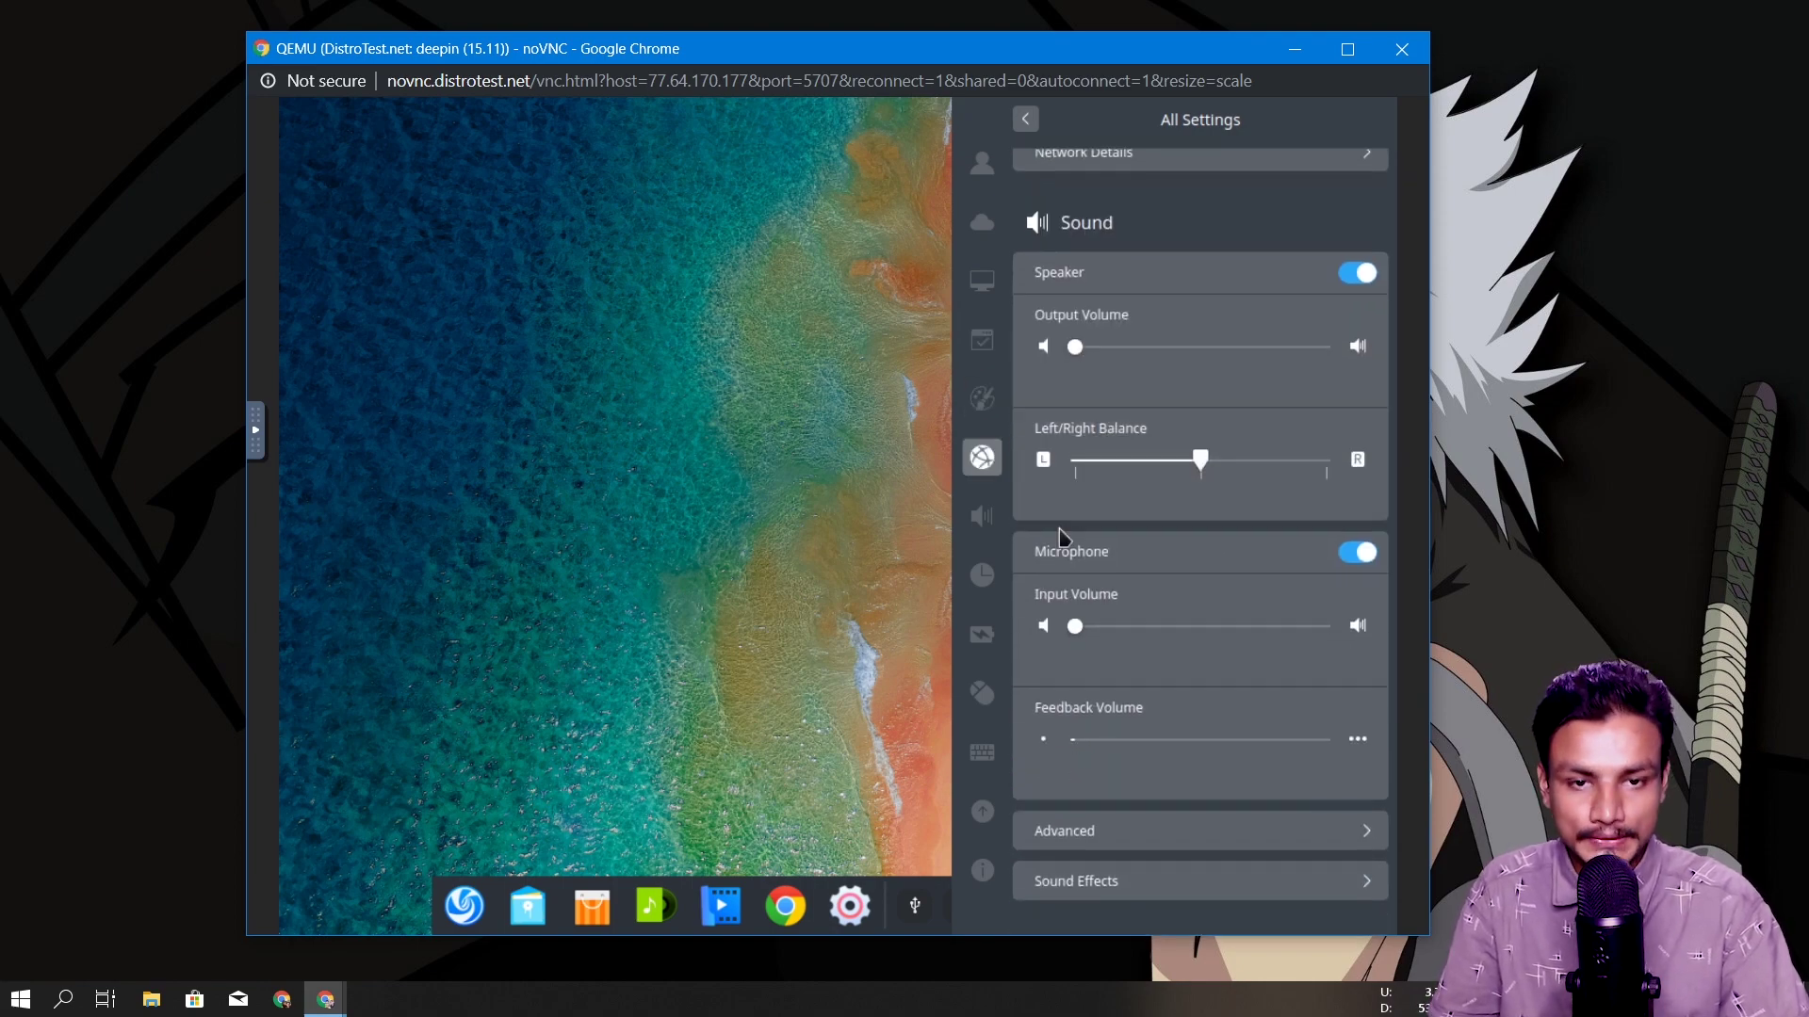
pyautogui.scroll(-6, 1065, 528)
pyautogui.scroll(-2, 1057, 584)
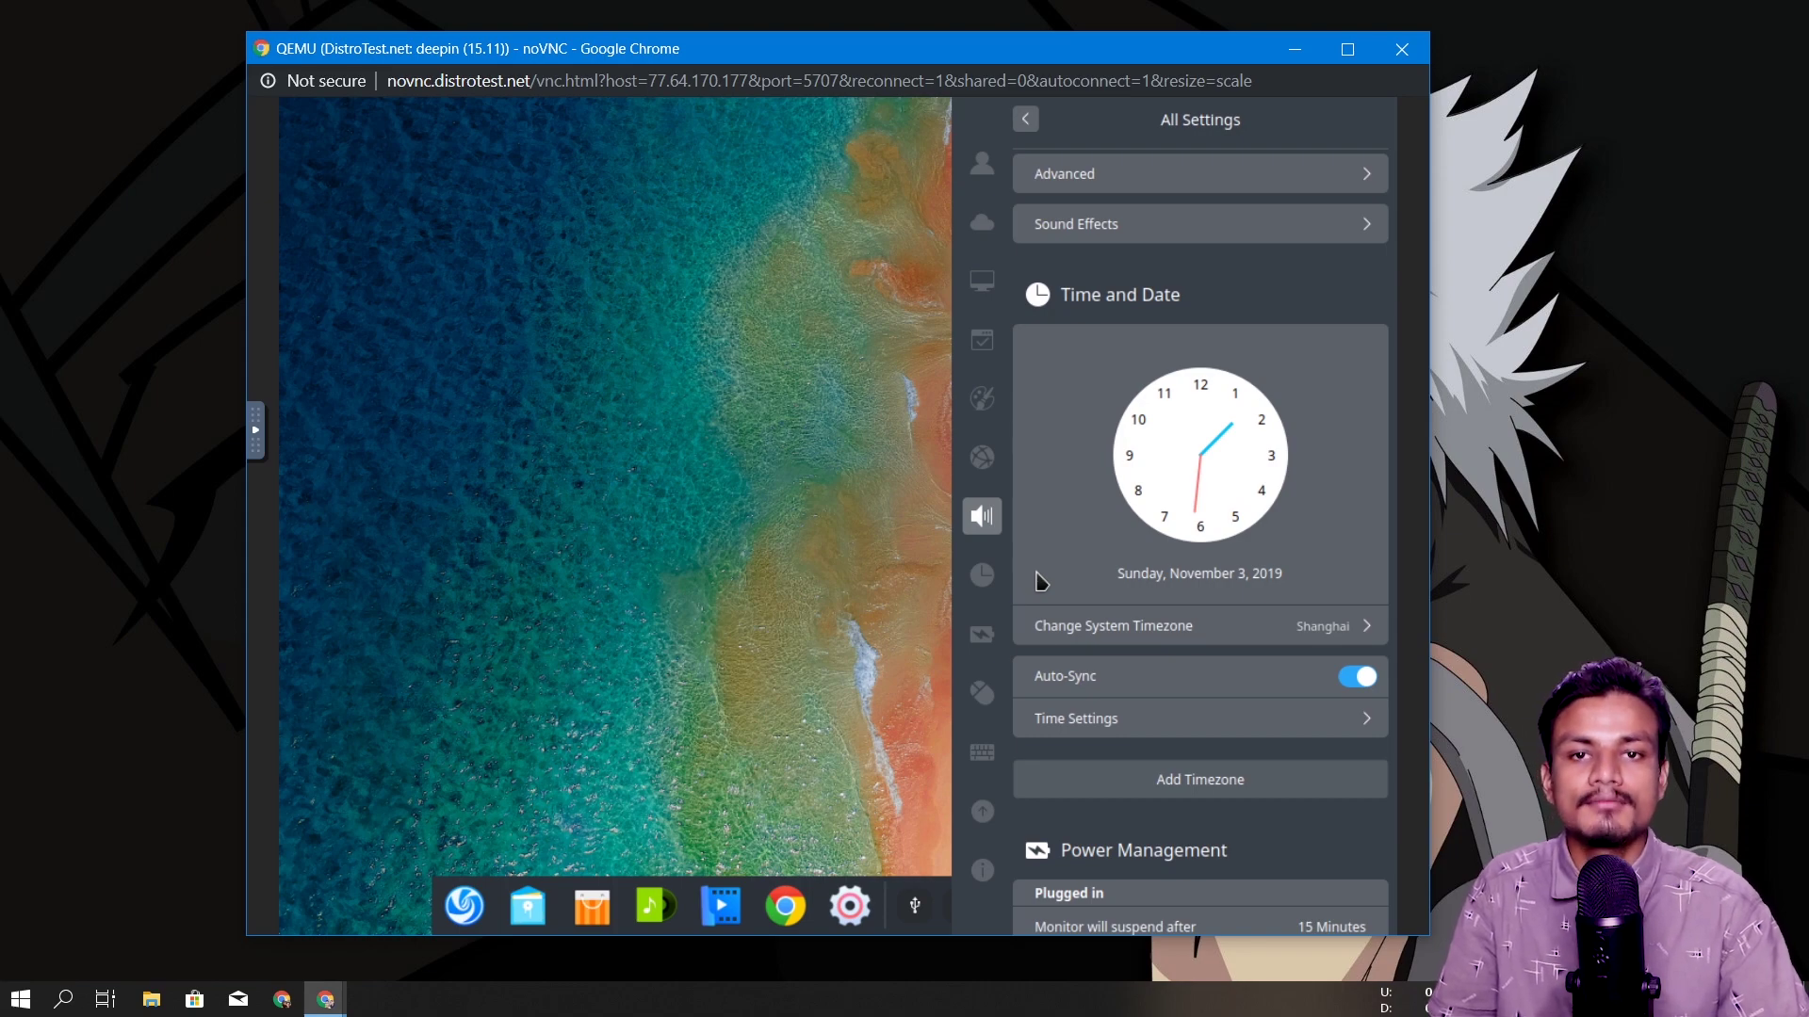
pyautogui.click(758, 768)
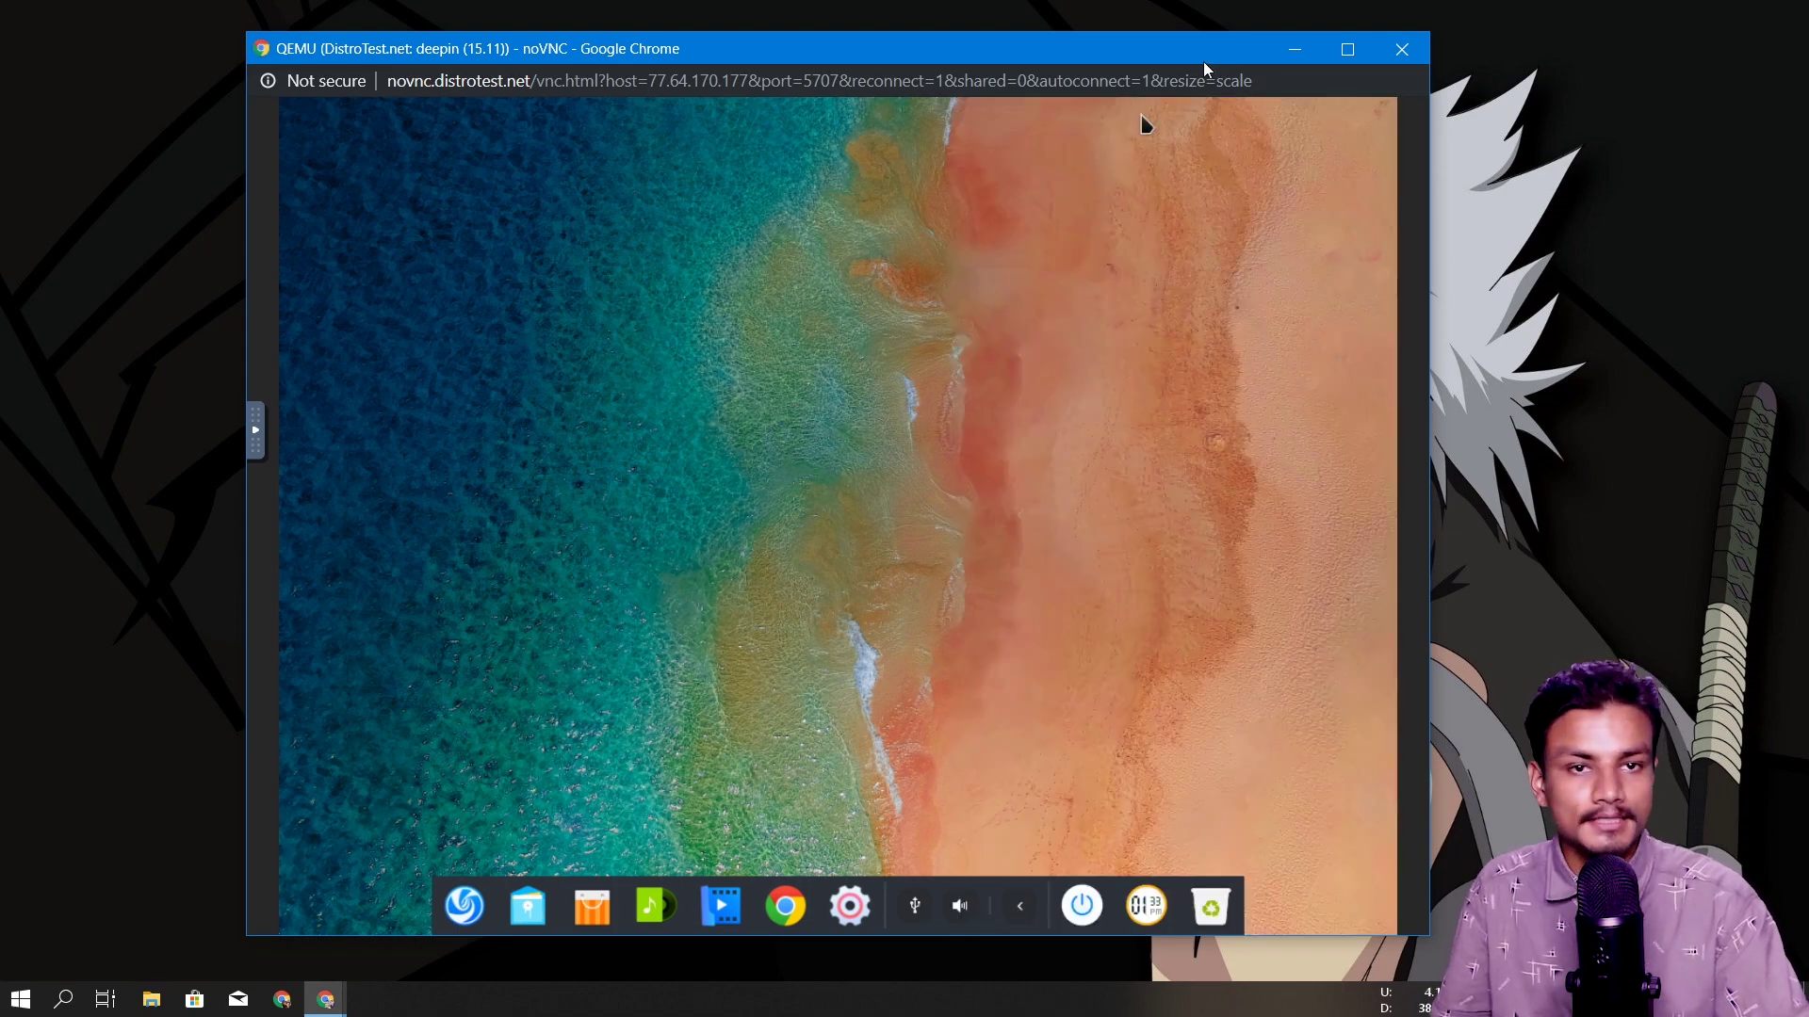
# Close the deepin noVNC window and restore the DistroTest.net page, reviewing the TOP systems list.
pyautogui.click(1398, 49)
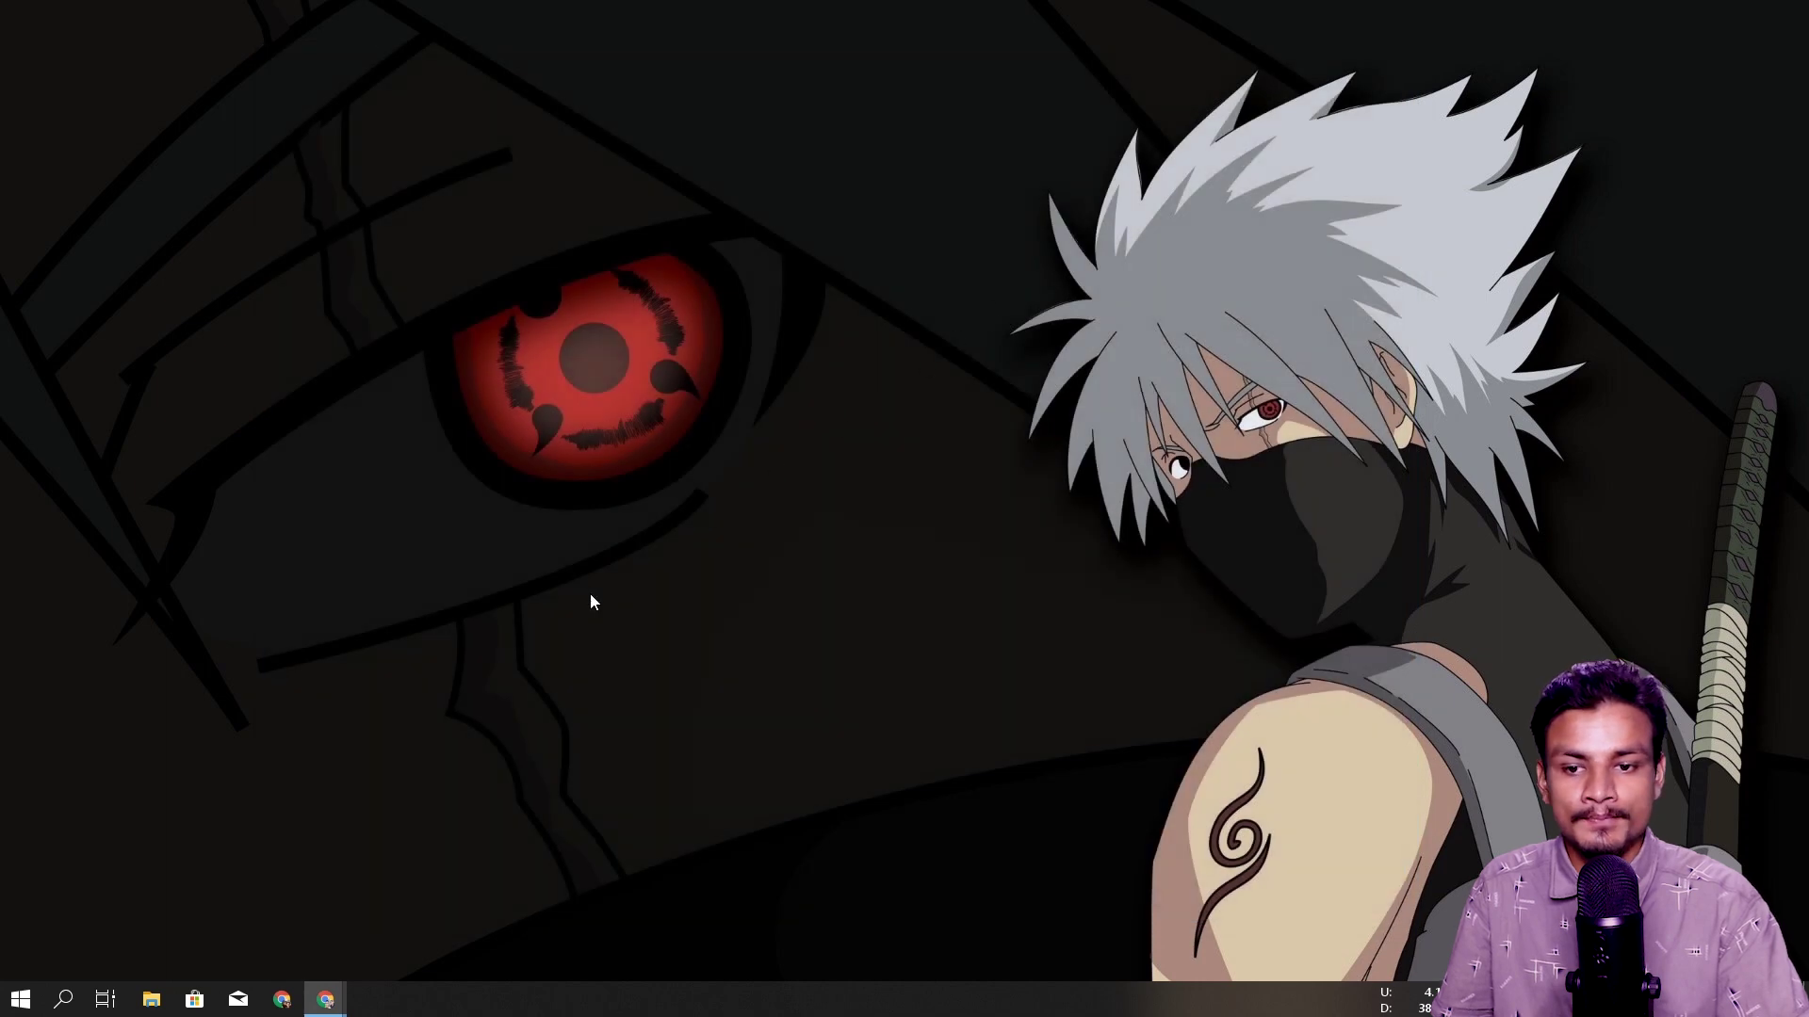
pyautogui.click(325, 999)
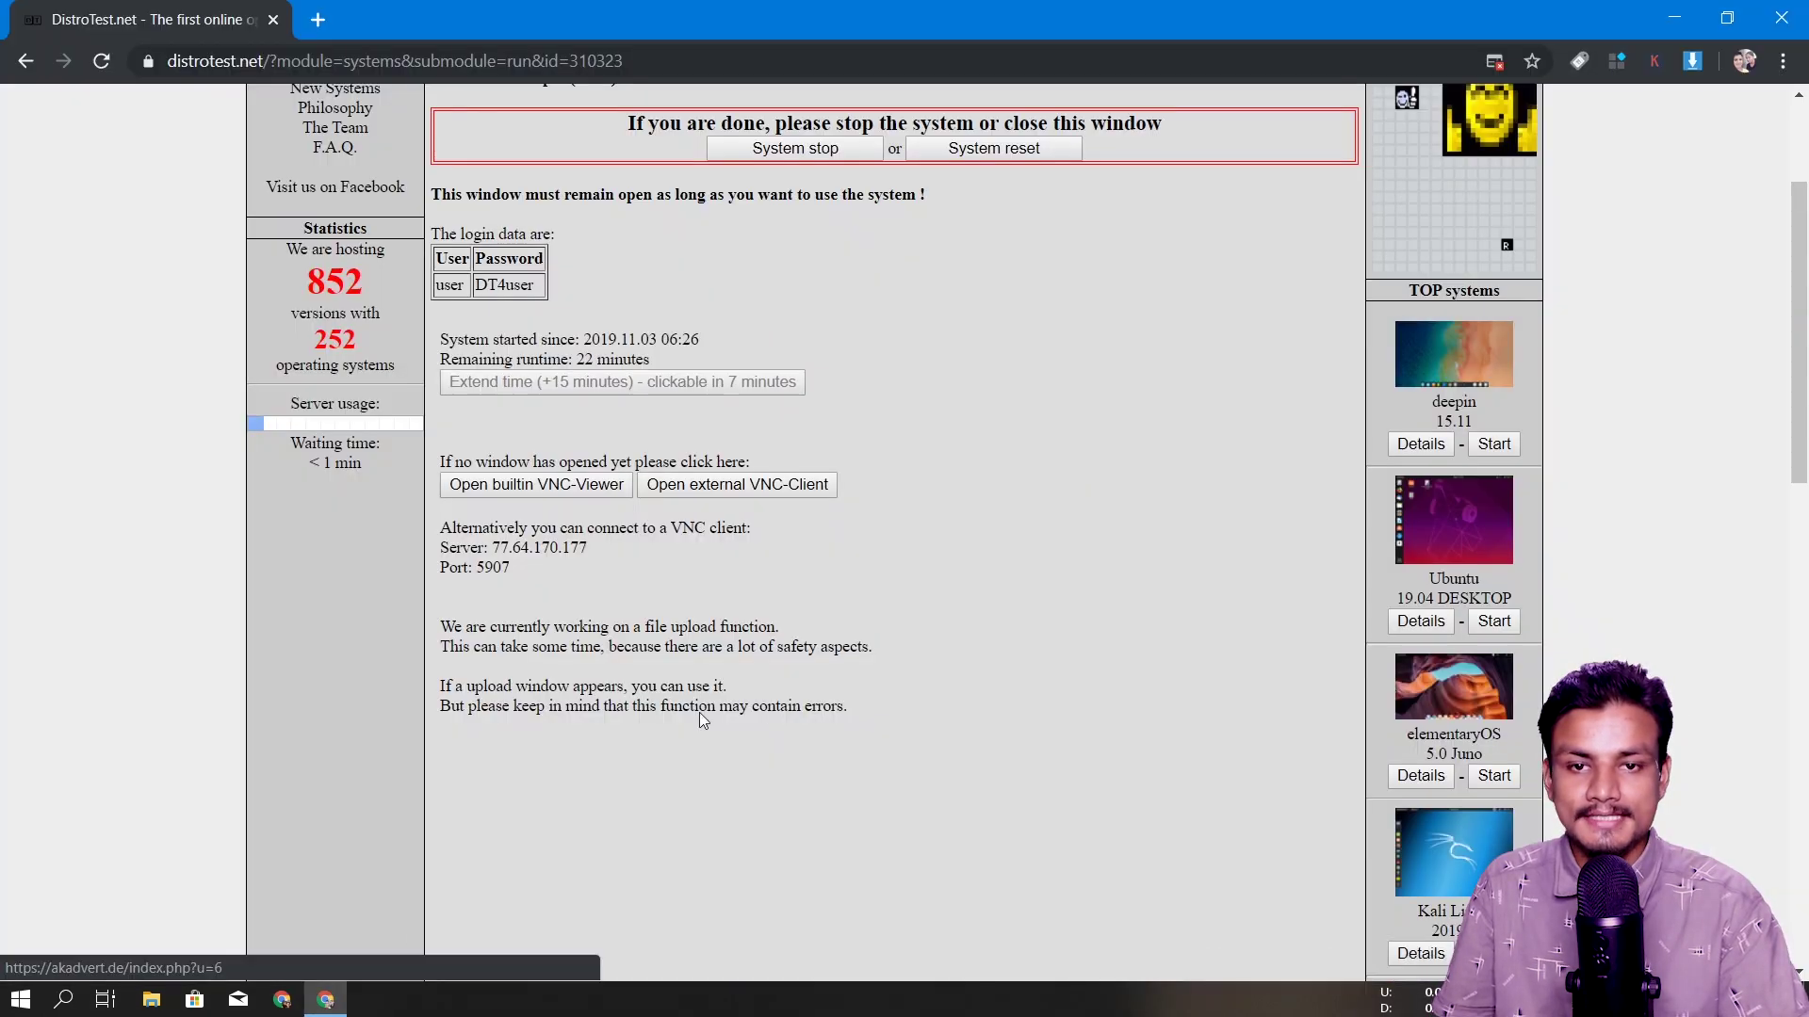
pyautogui.scroll(-3, 1353, 502)
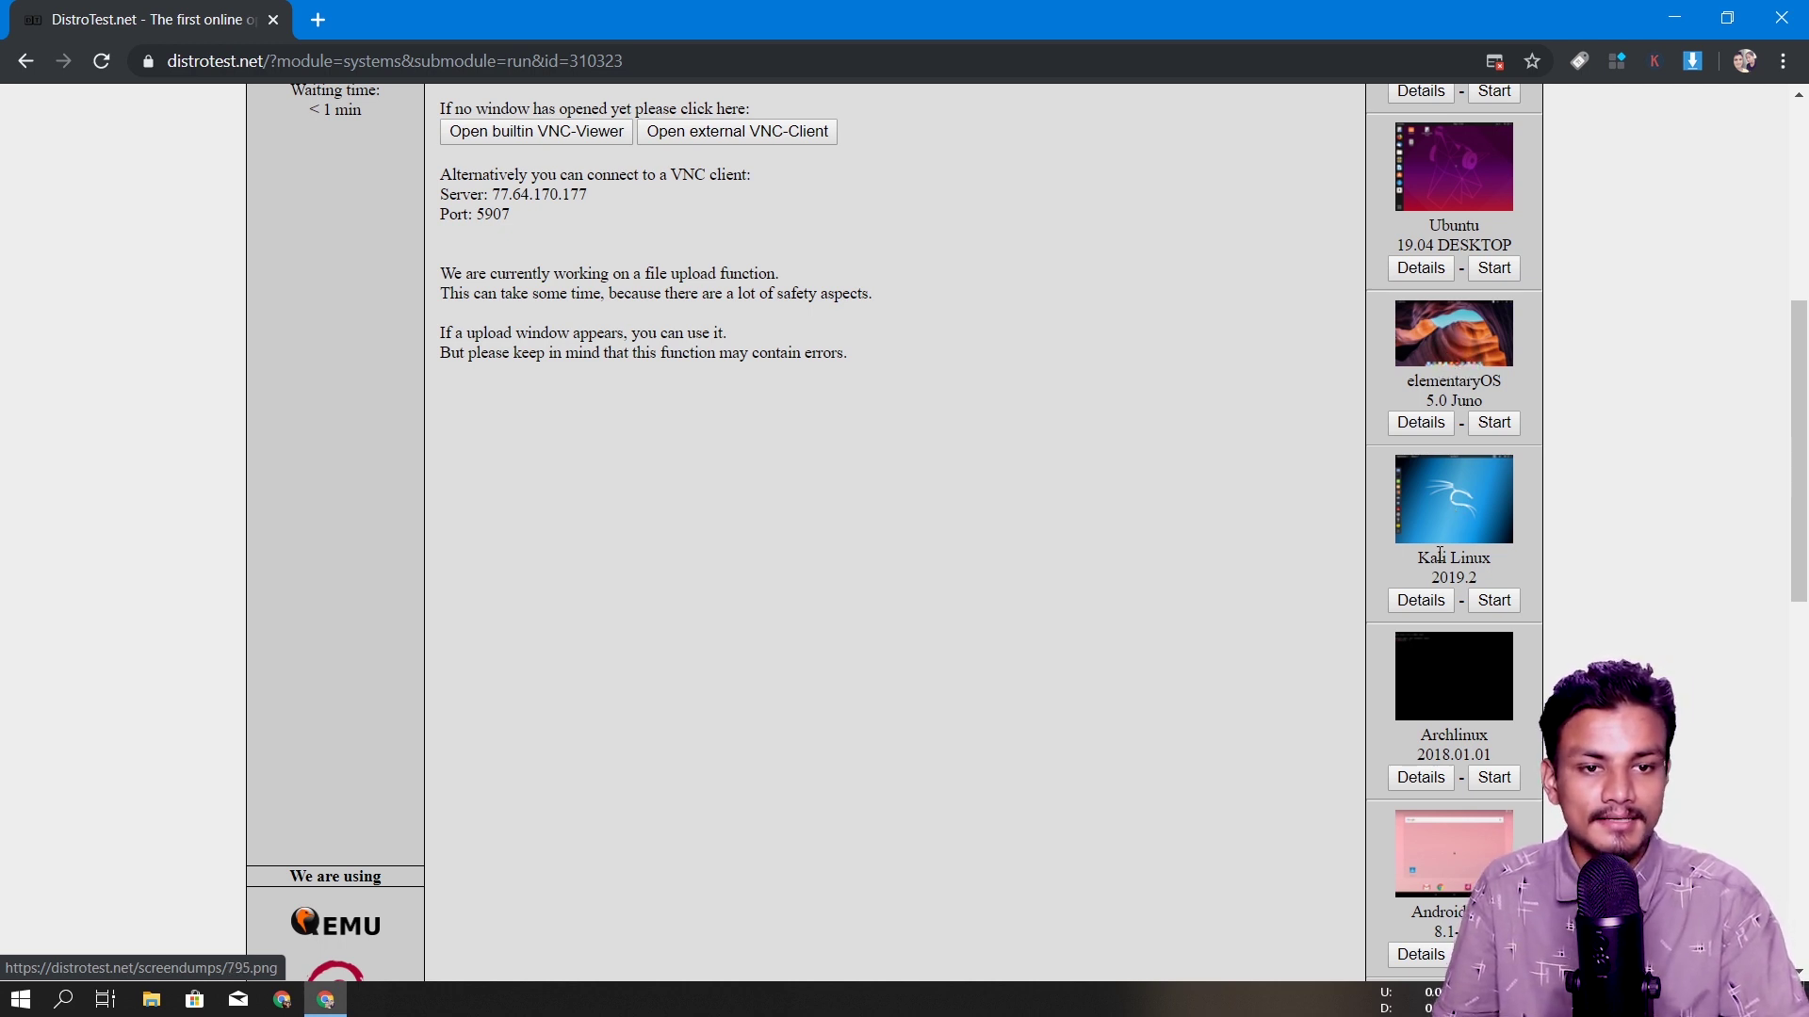
pyautogui.scroll(-2, 1440, 541)
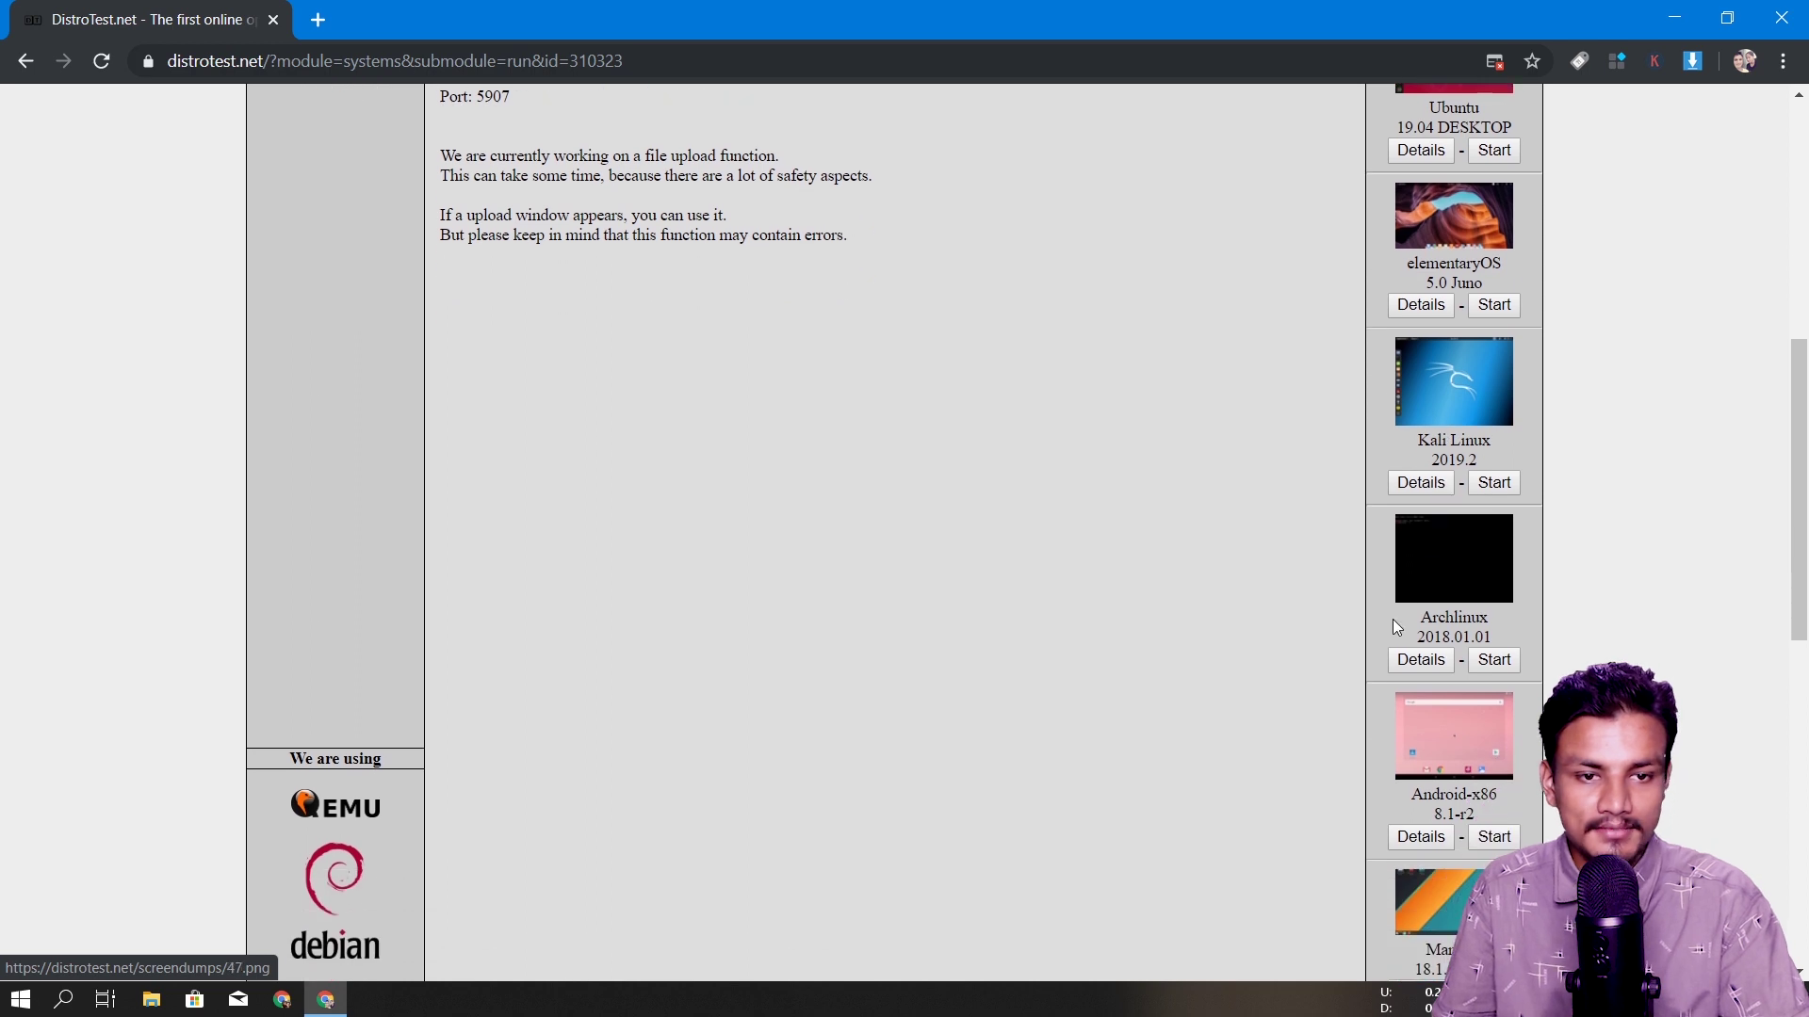
pyautogui.scroll(-3, 1252, 637)
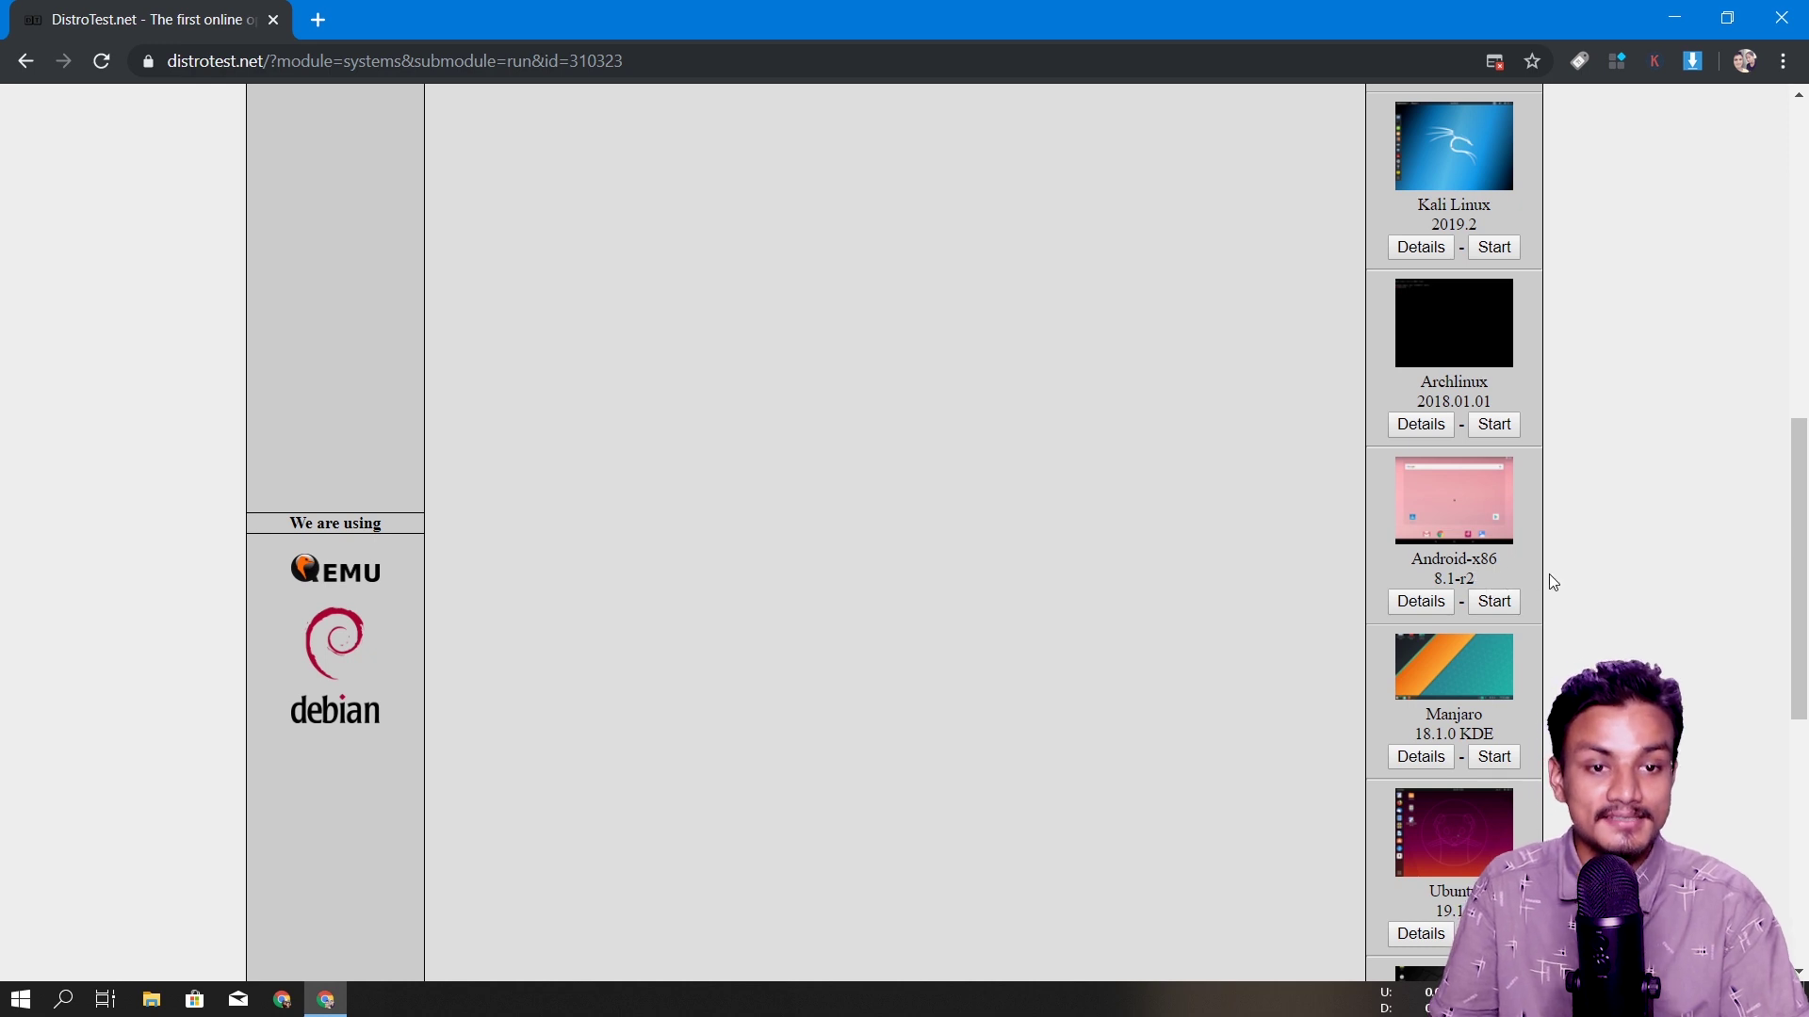
pyautogui.scroll(-2, 1486, 556)
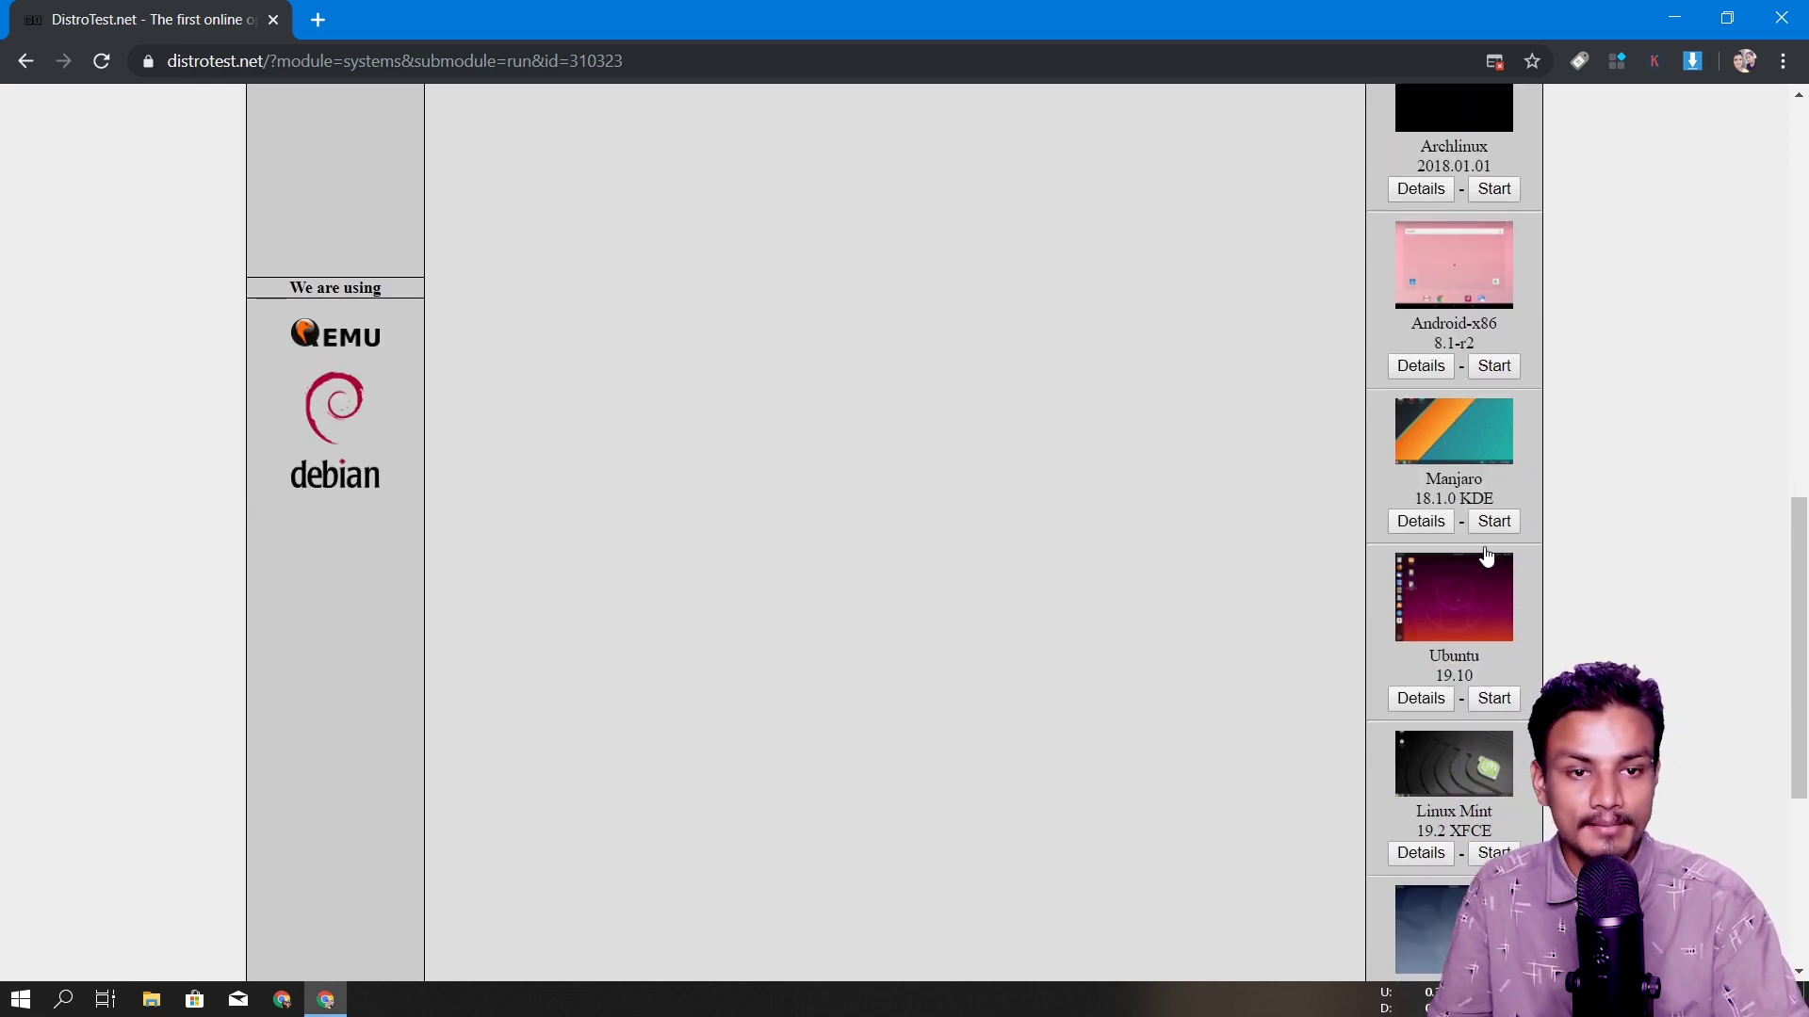
pyautogui.scroll(-2, 1486, 613)
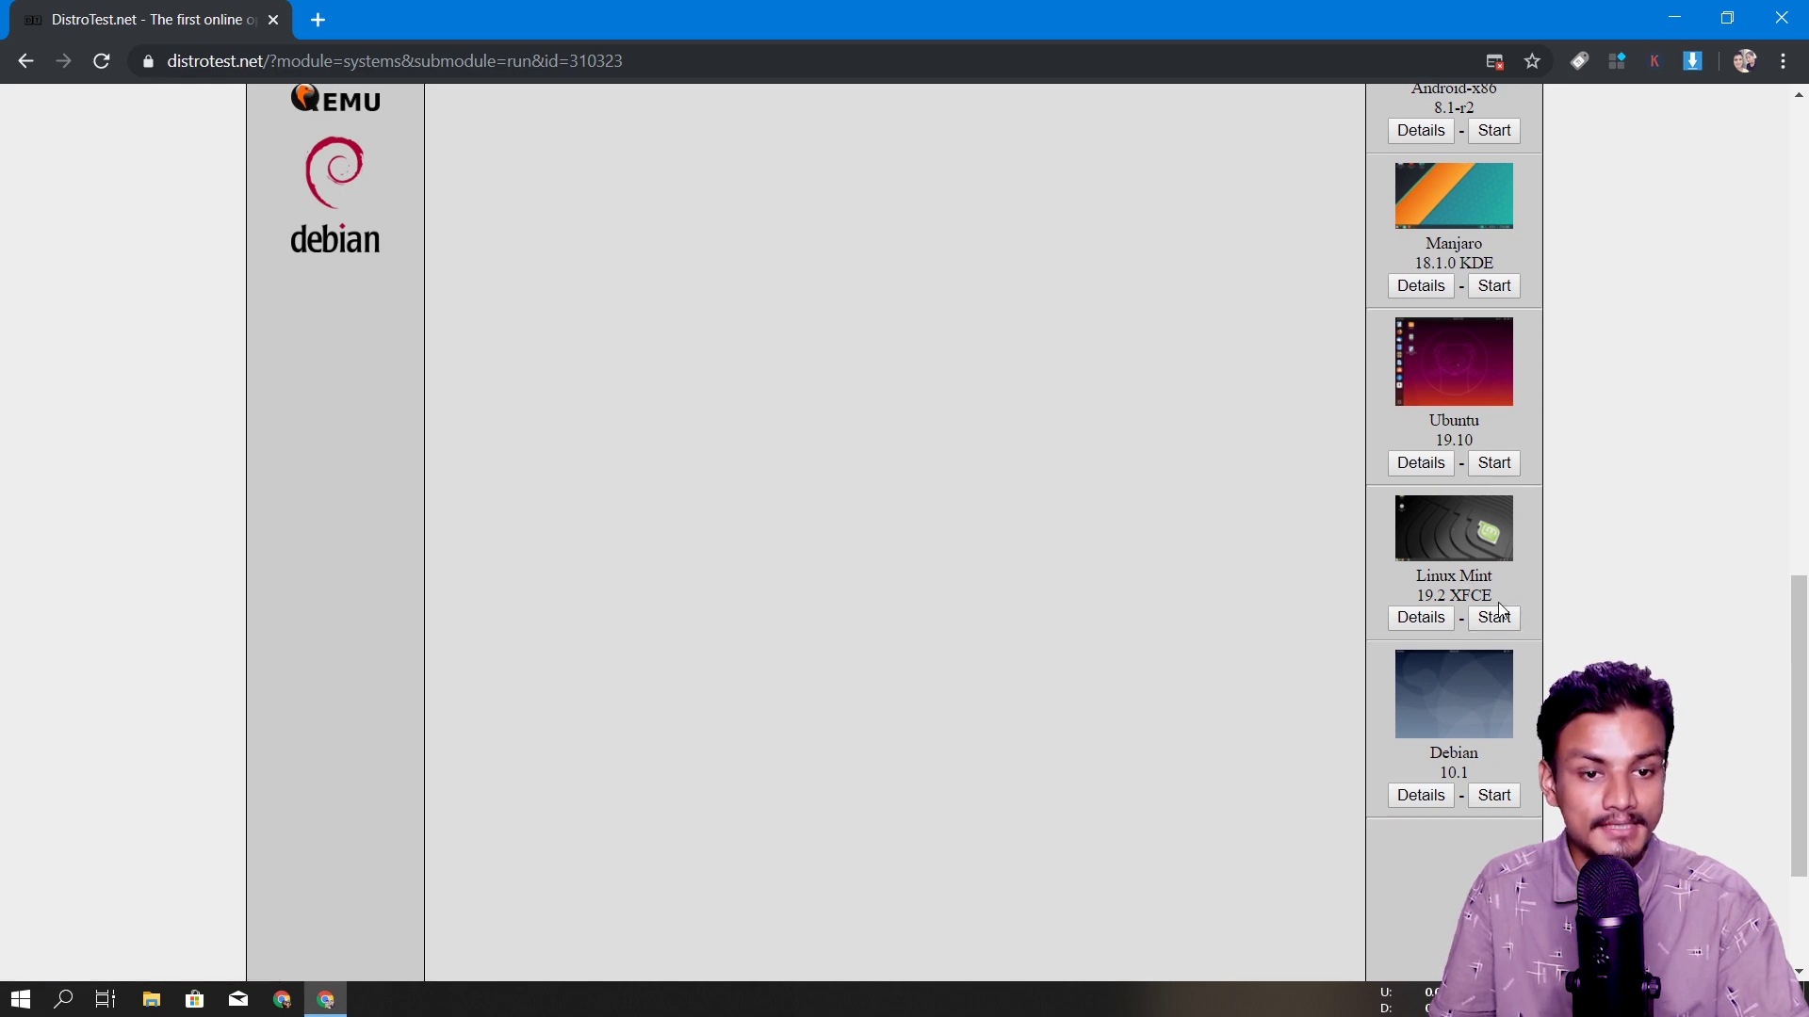
pyautogui.scroll(1, 1439, 789)
pyautogui.scroll(12, 1439, 784)
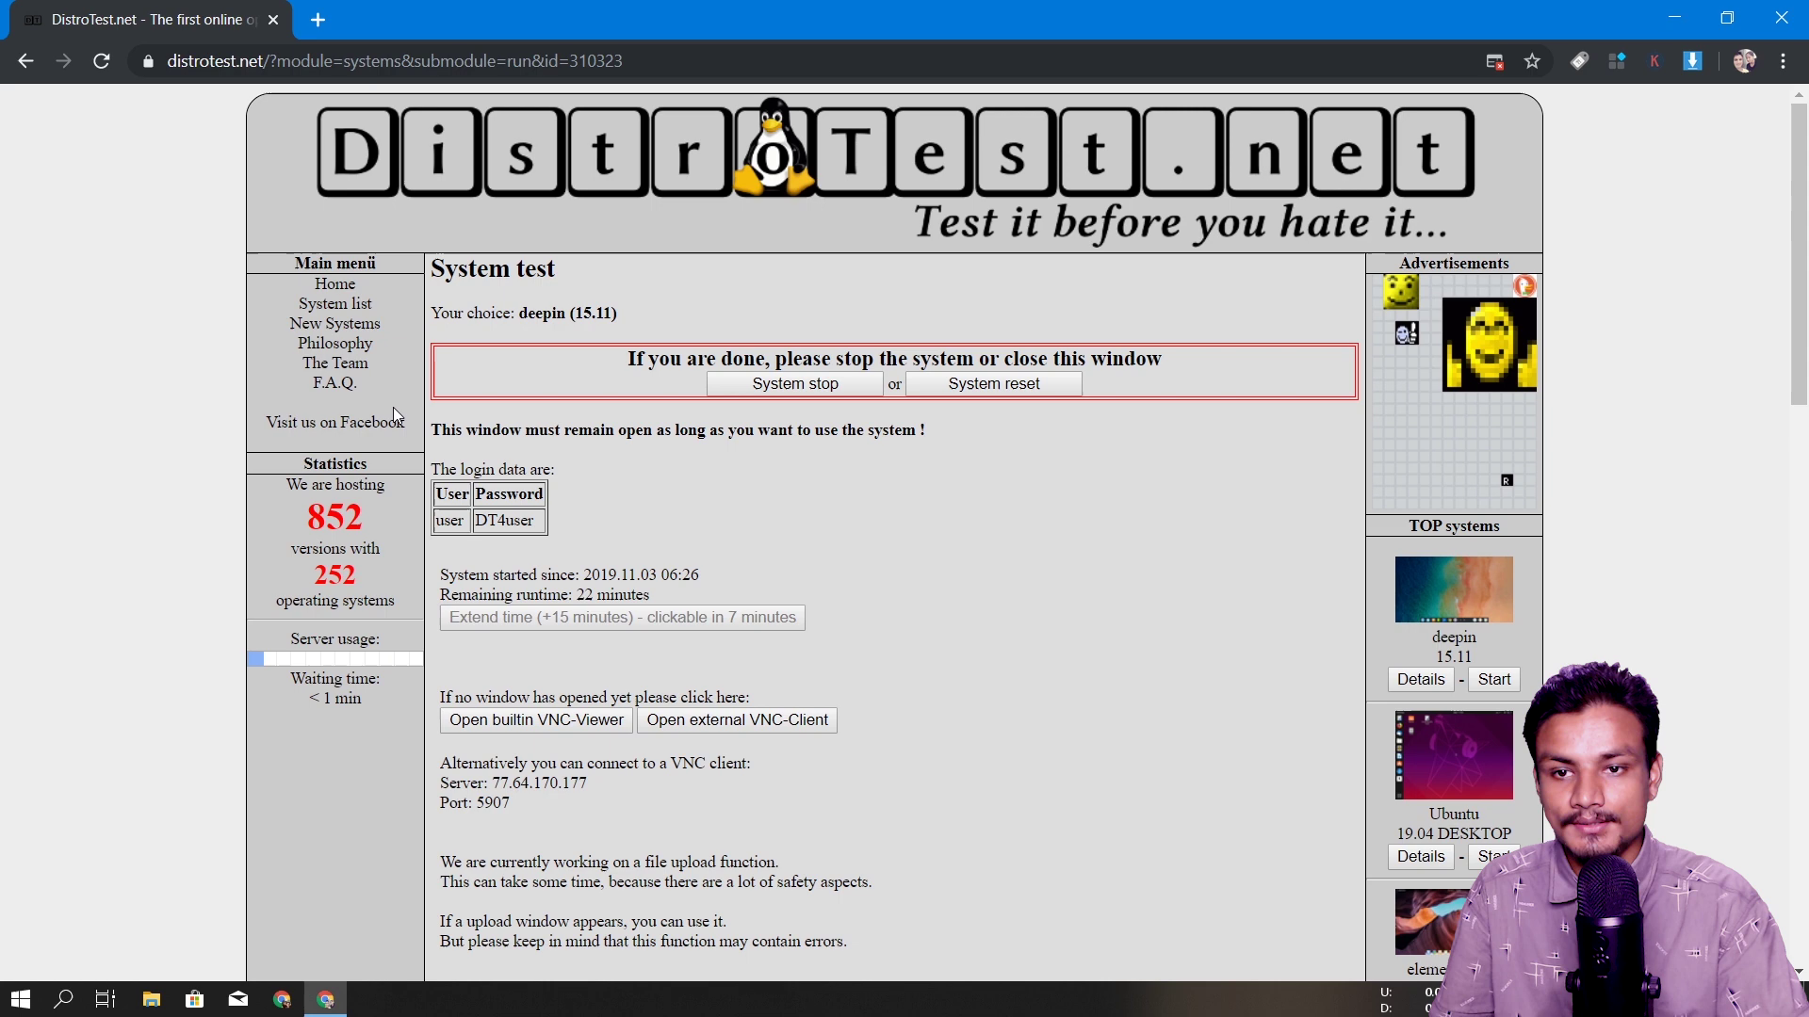
# Start Fedora Workstation 31 from the System list's New Systems section.
pyautogui.click(334, 303)
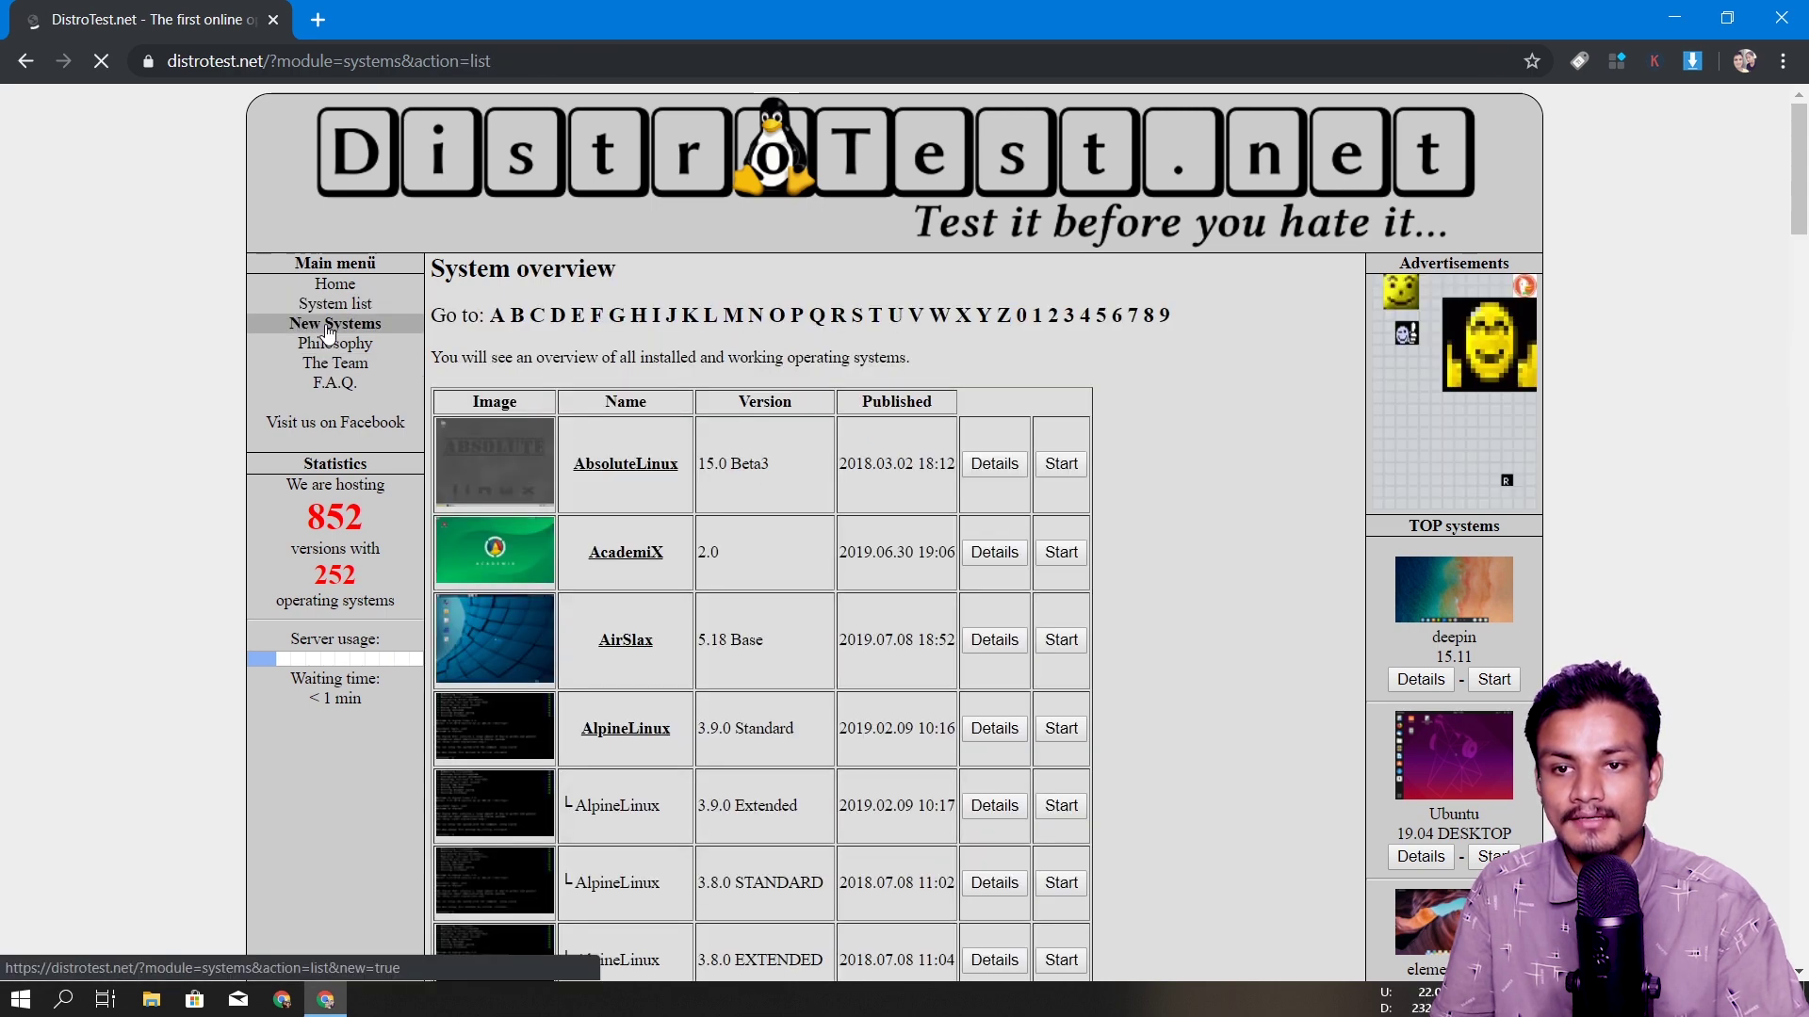
pyautogui.click(327, 326)
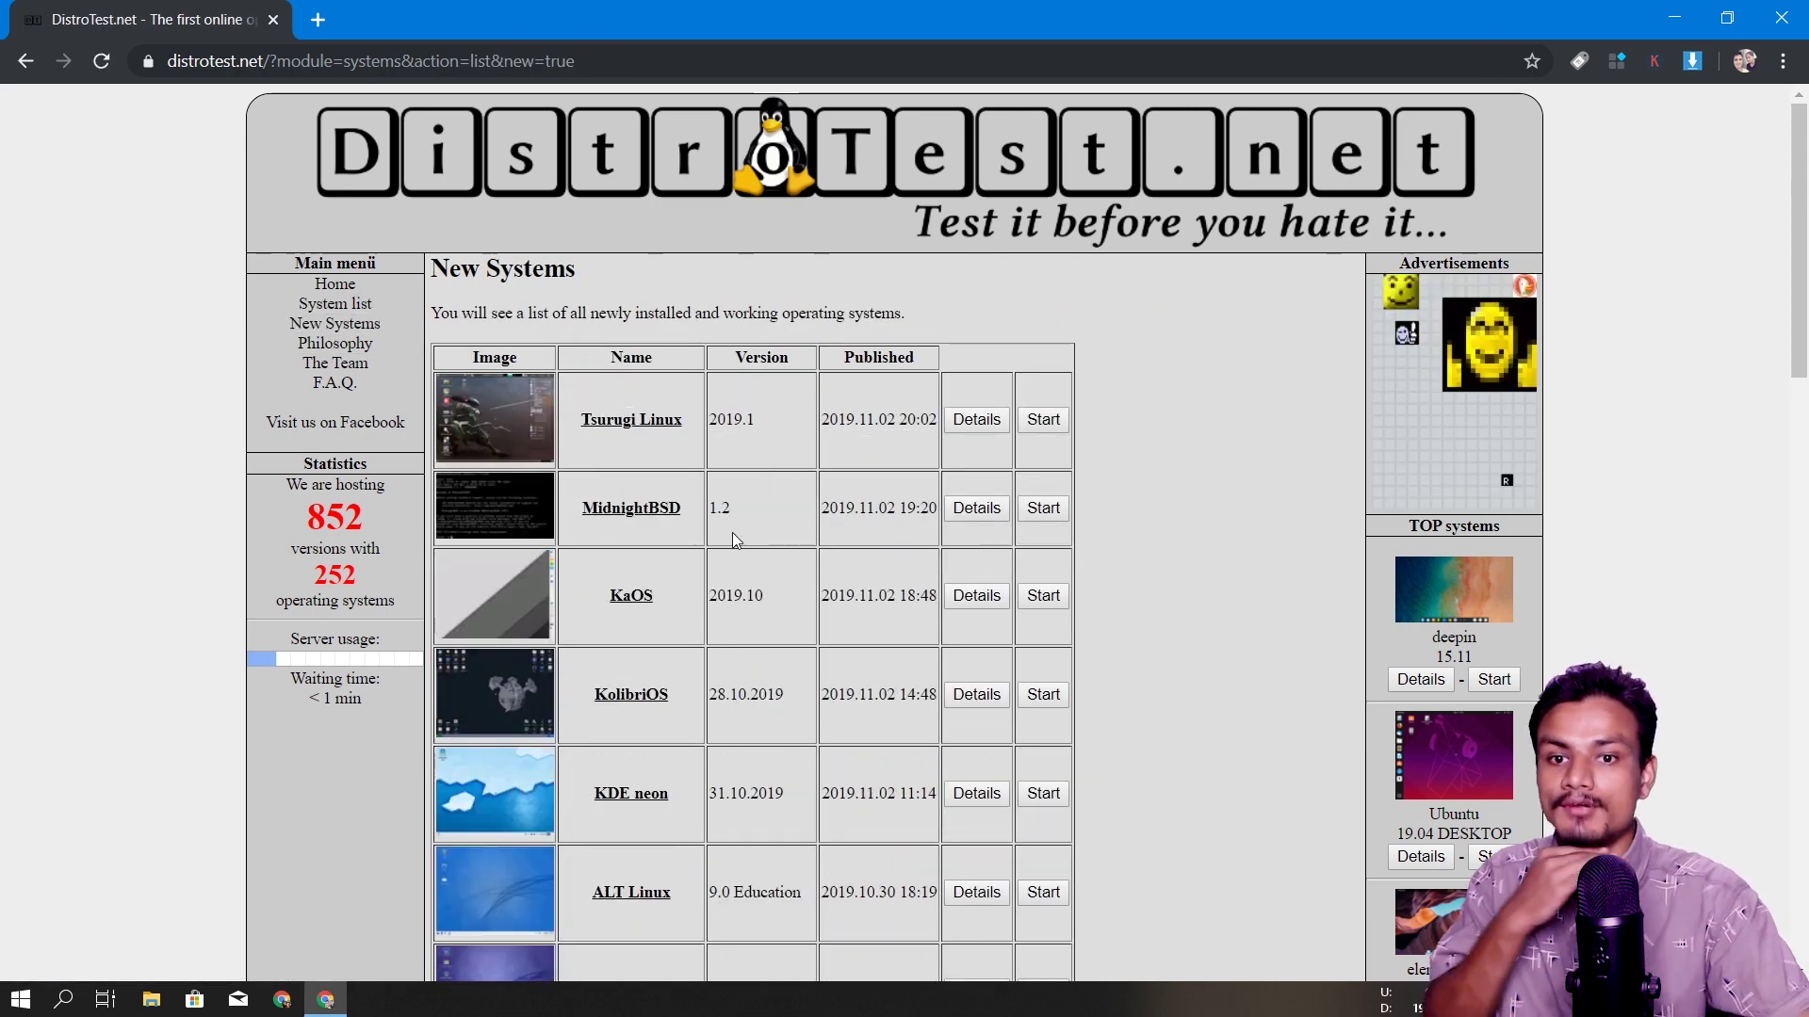
pyautogui.scroll(-6, 614, 625)
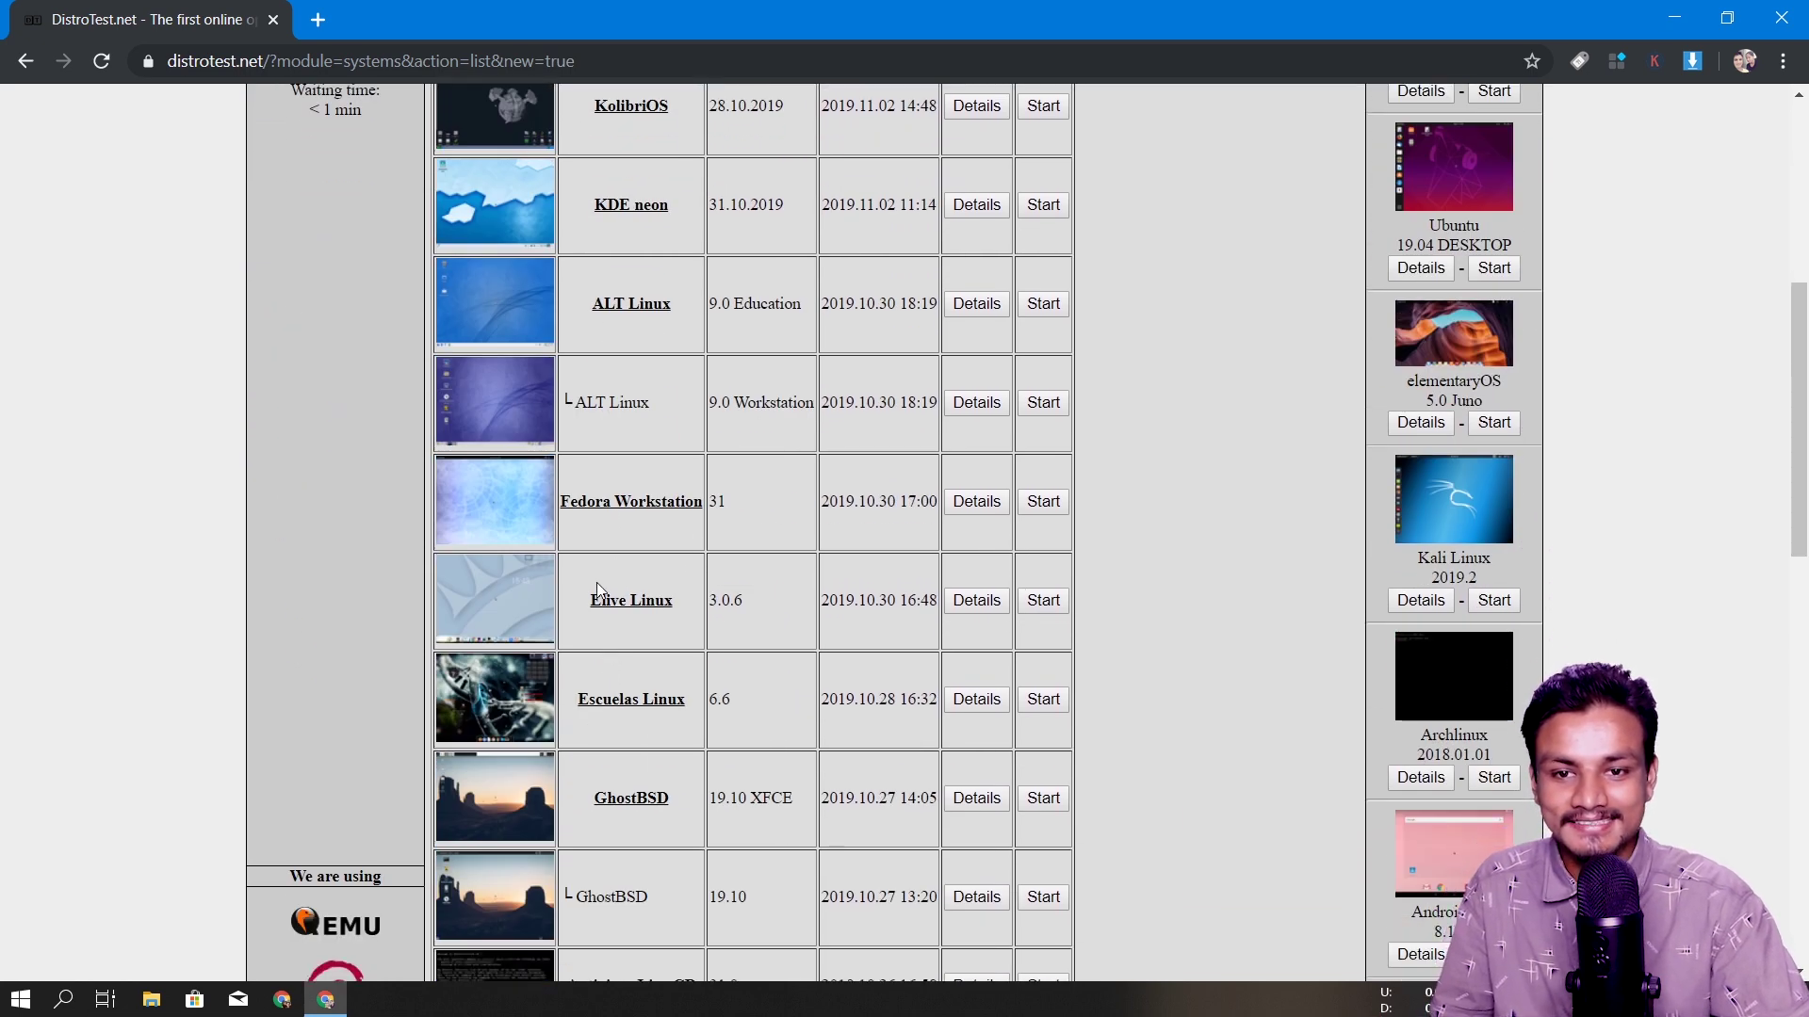
pyautogui.scroll(-2, 596, 582)
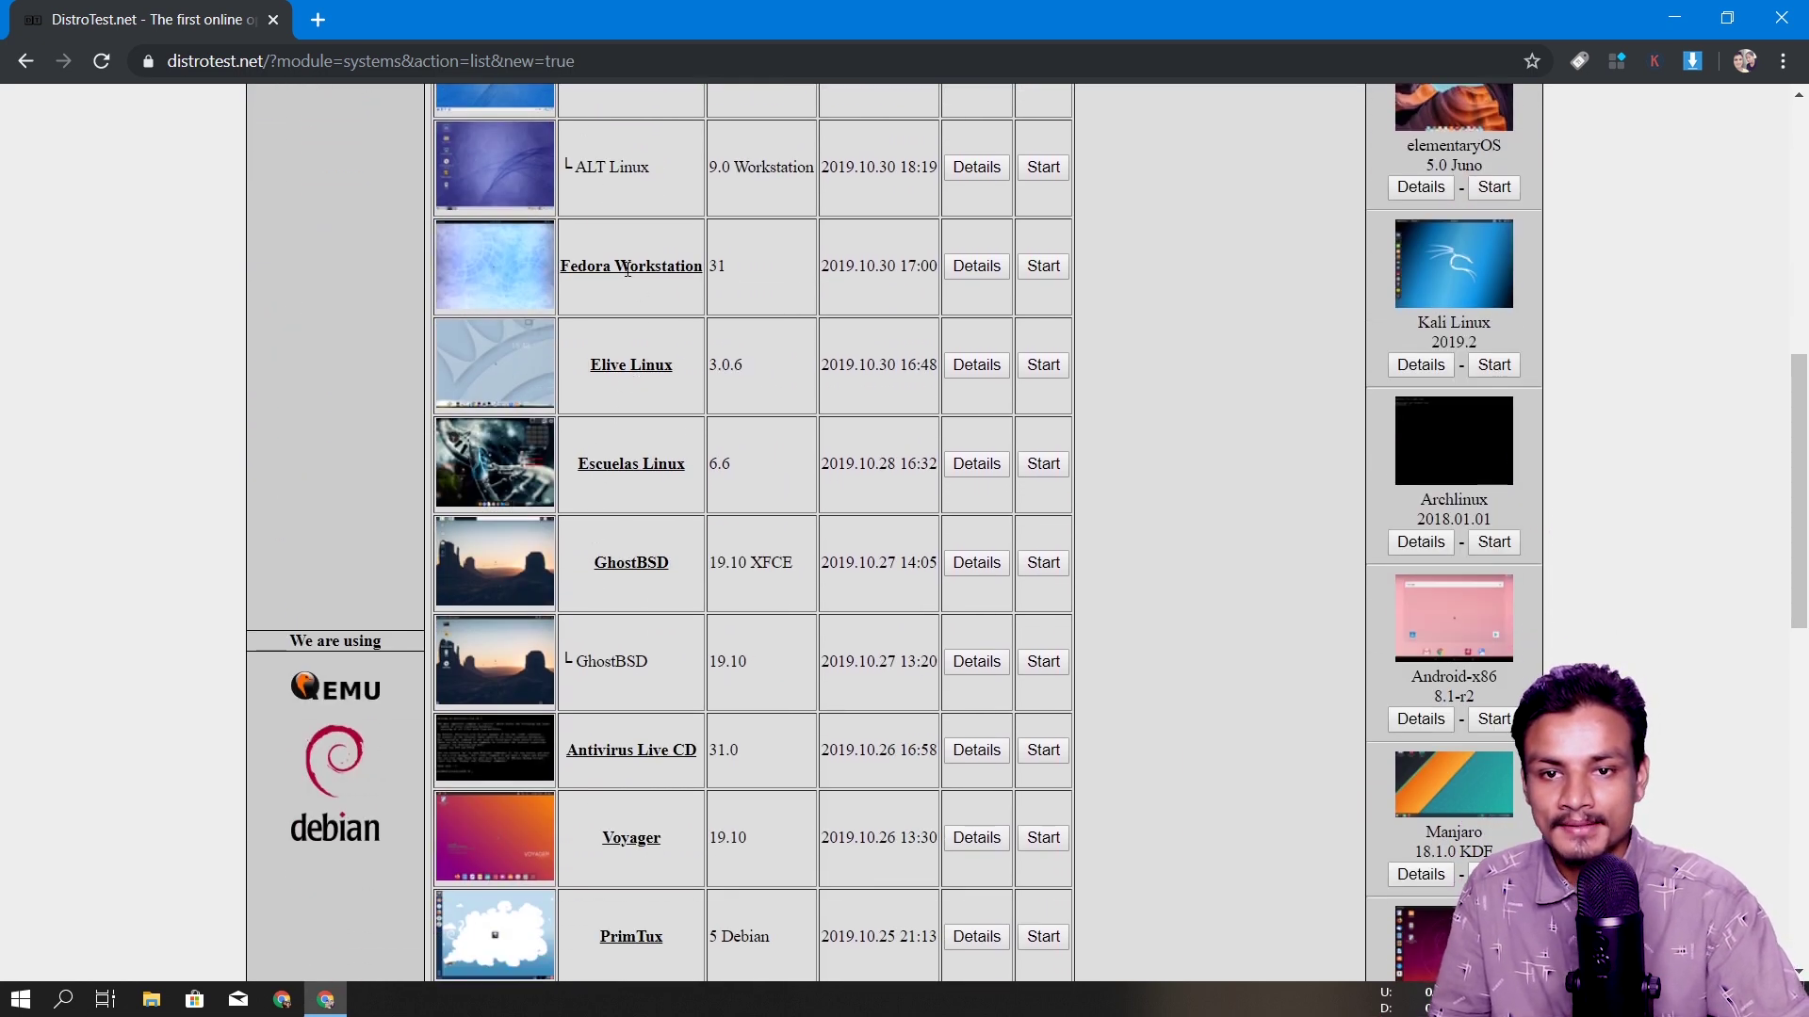
pyautogui.click(1060, 266)
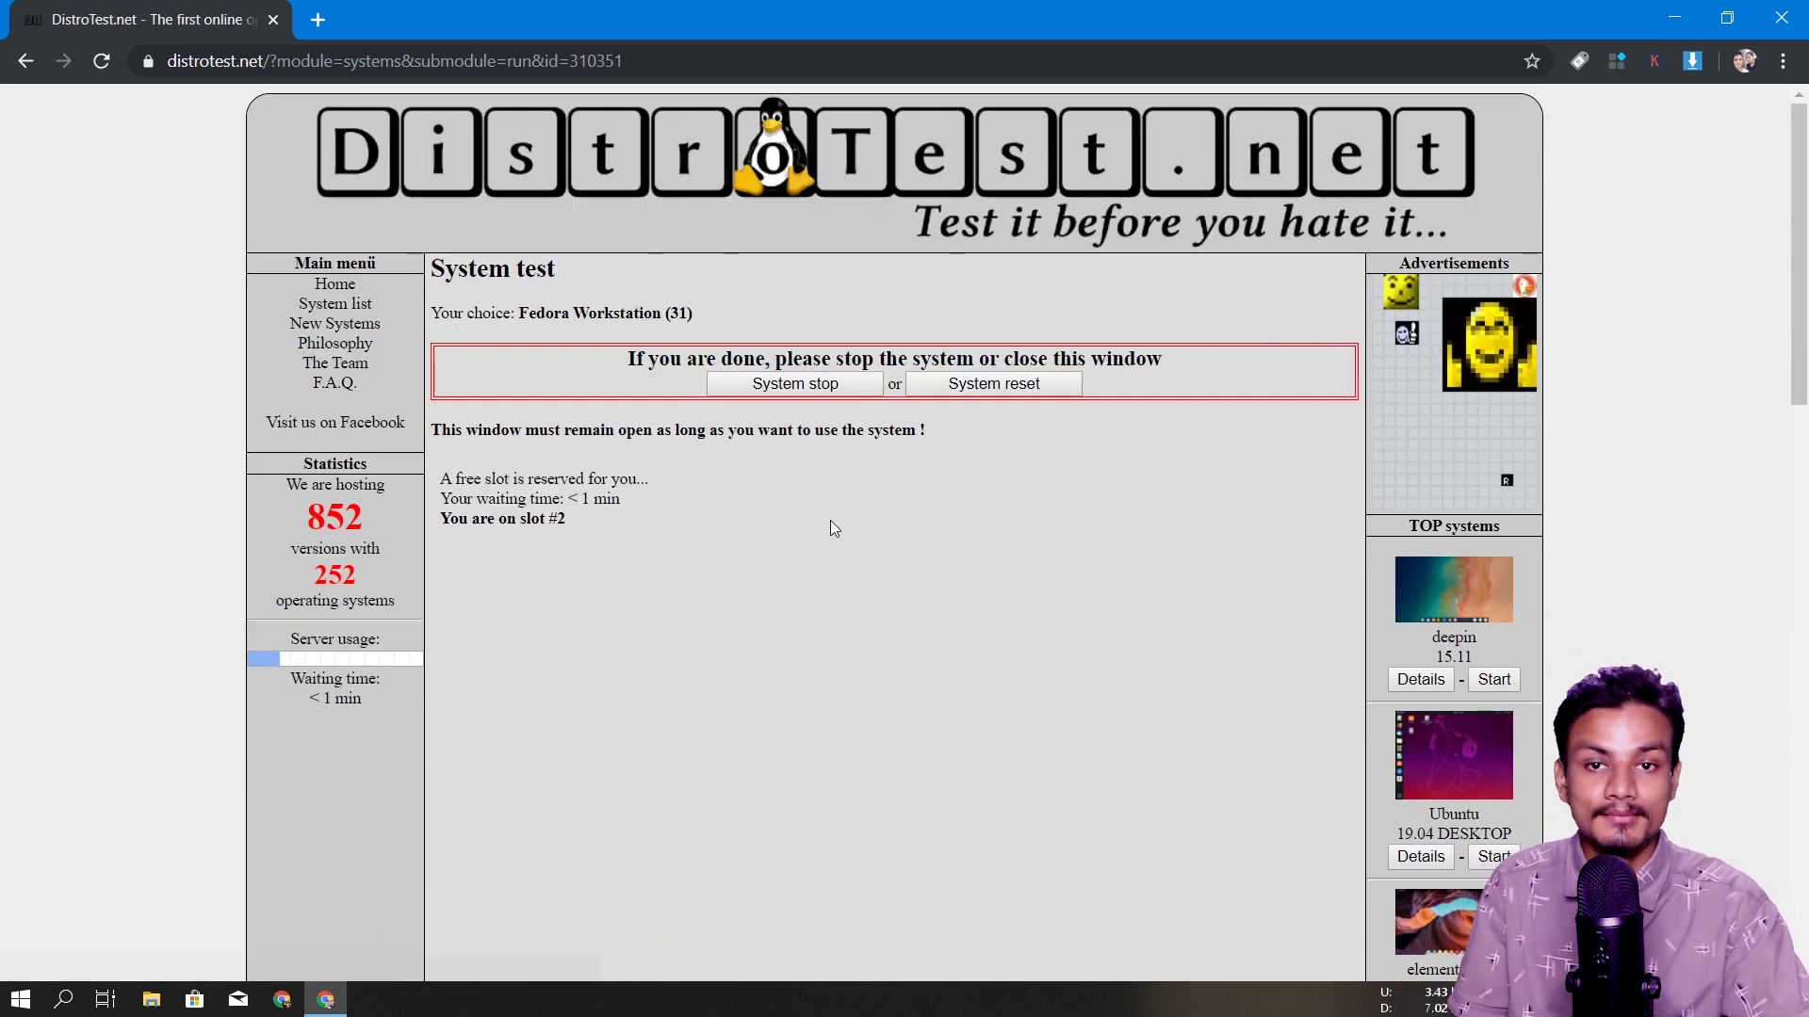
# Open the running Fedora Workstation 31 in the builtin noVNC viewer and minimise DistroTest.net.
pyautogui.scroll(-3, 701, 530)
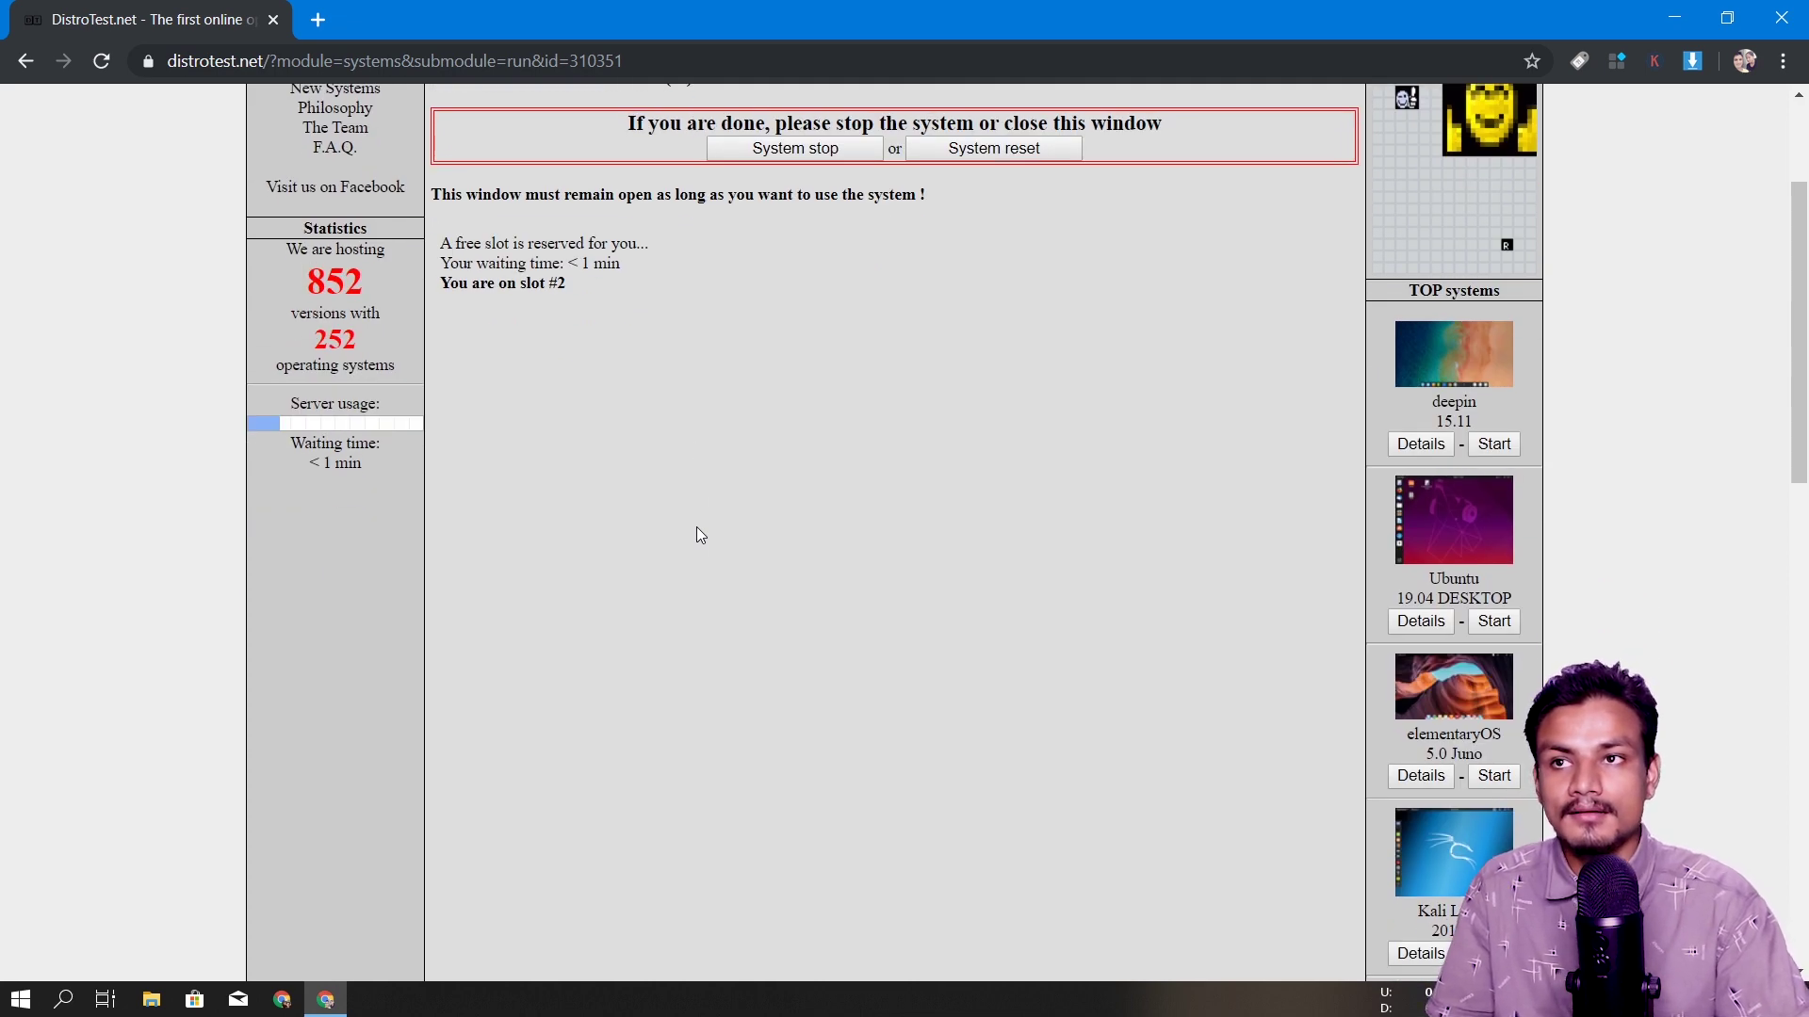
pyautogui.scroll(-1, 693, 535)
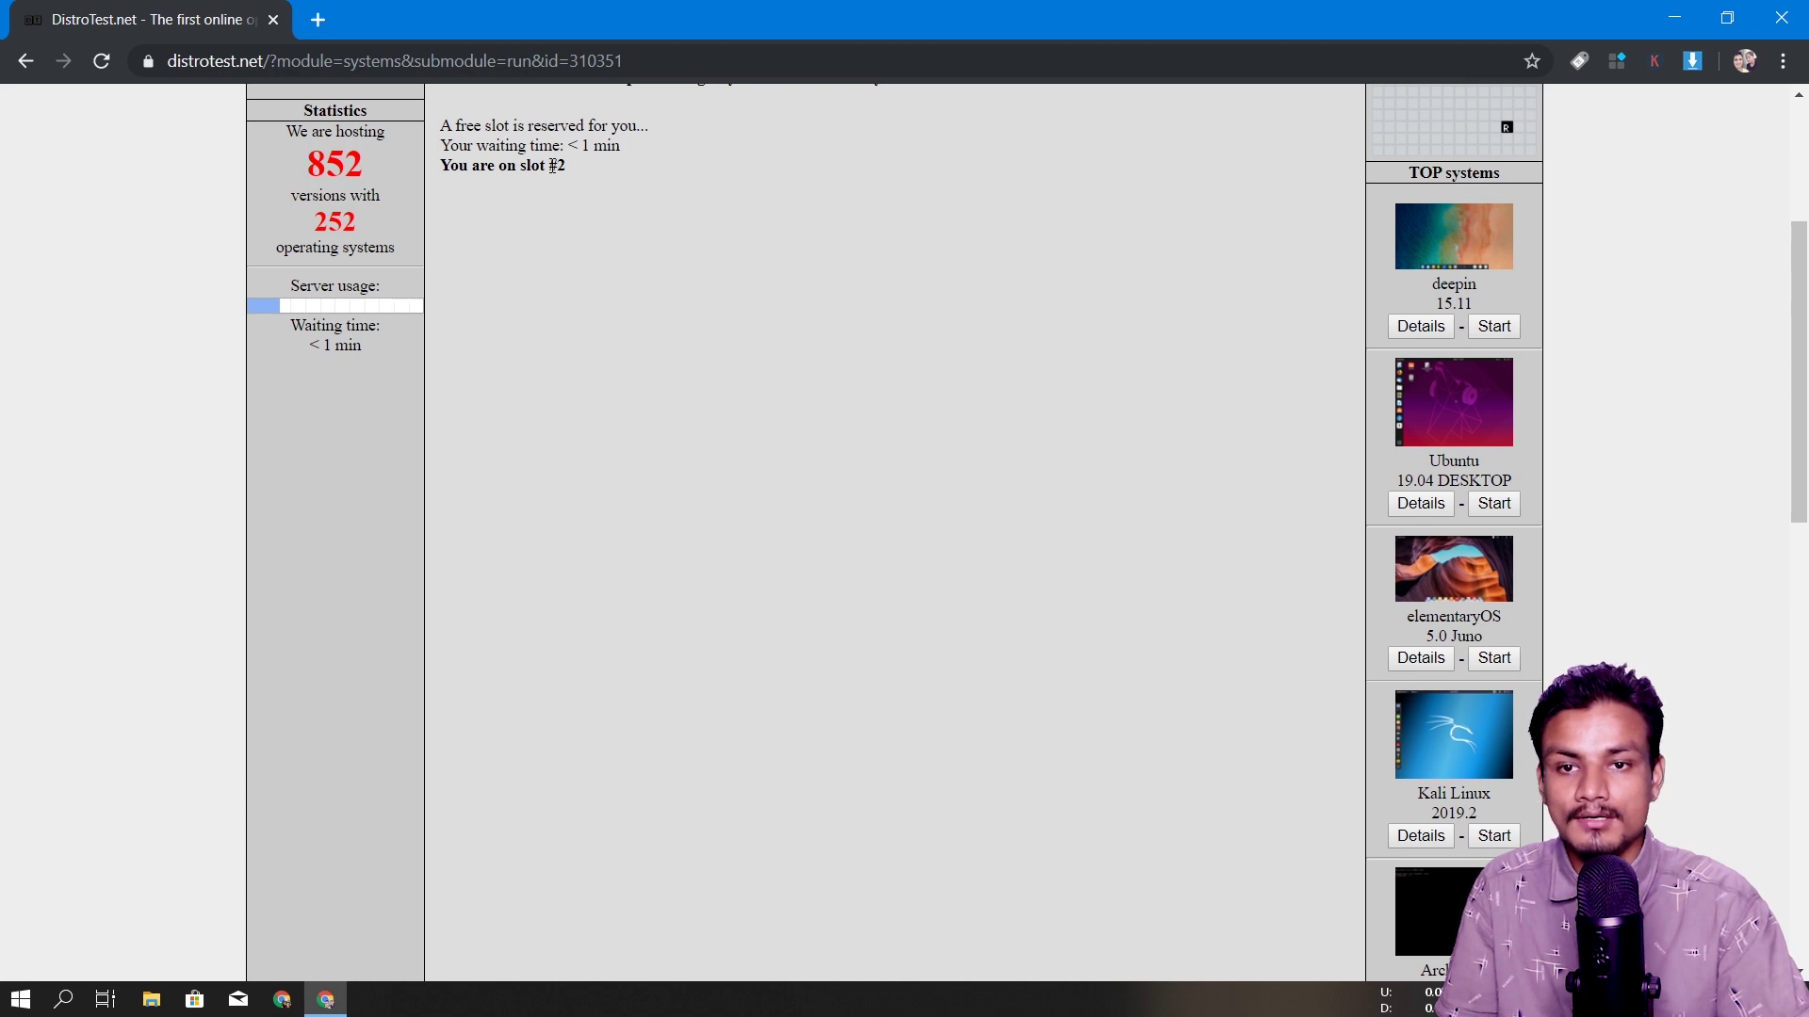
pyautogui.click(574, 225)
pyautogui.scroll(3, 590, 396)
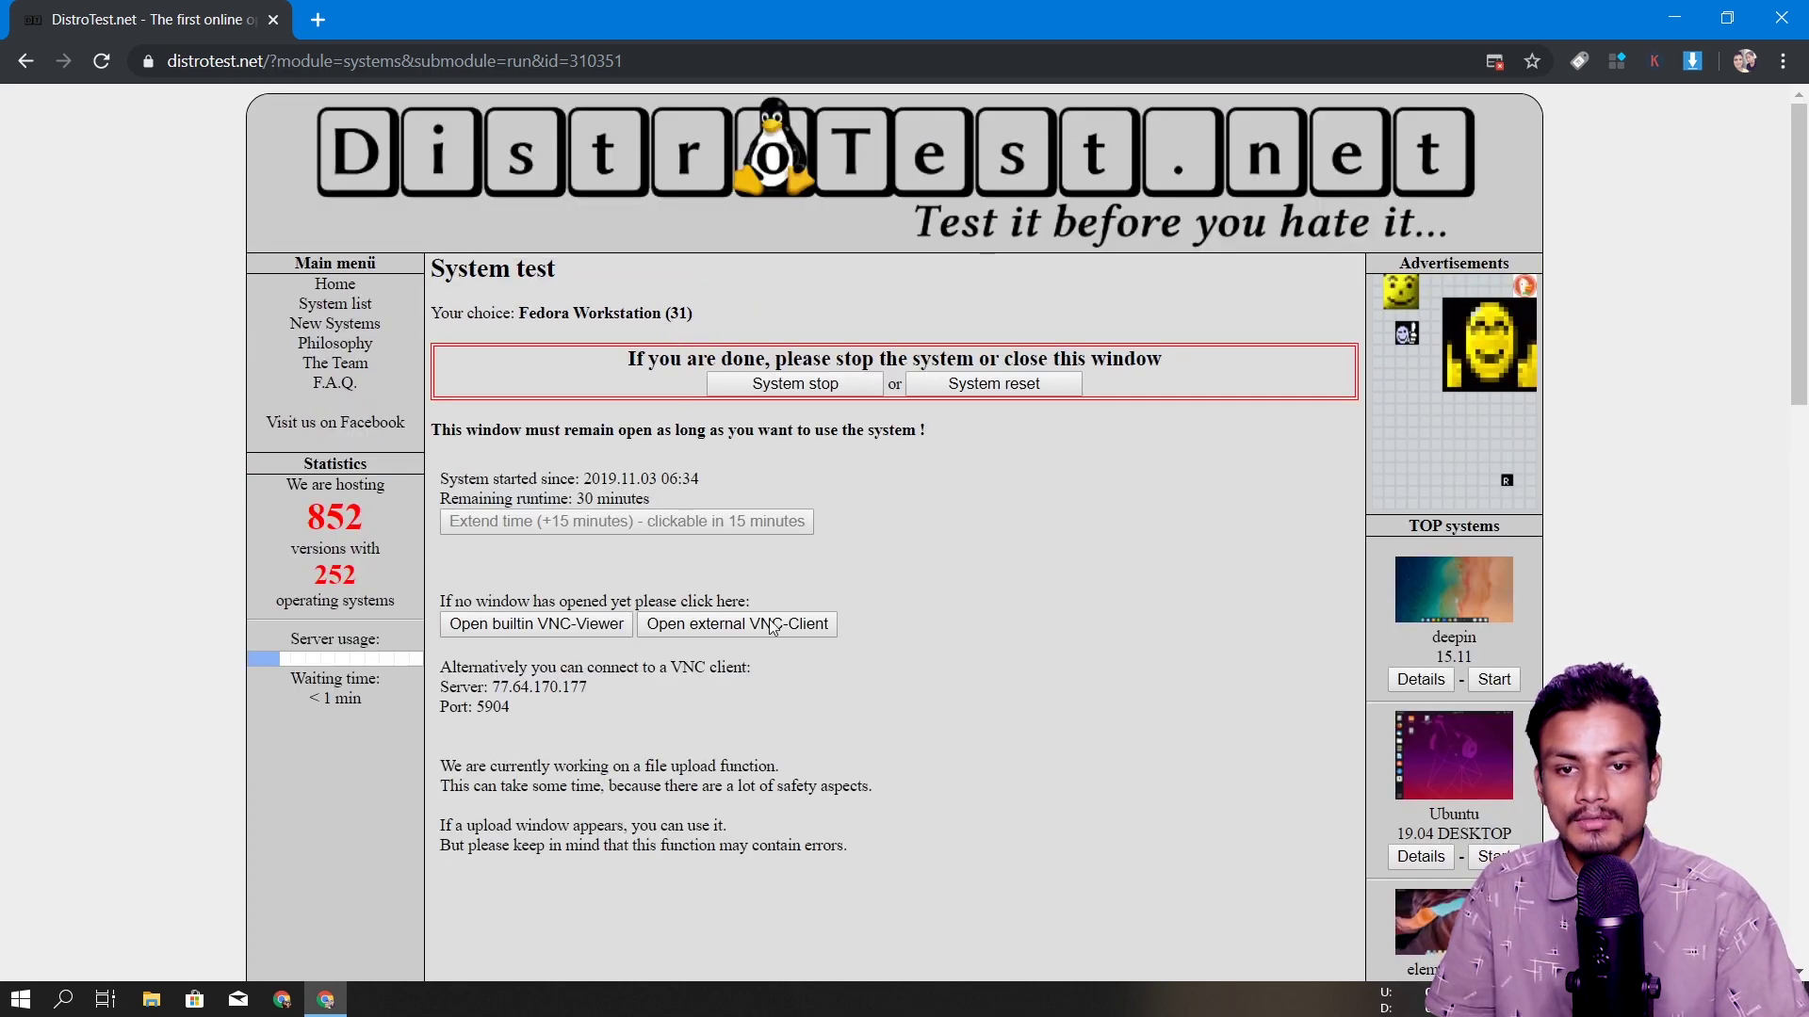
pyautogui.click(553, 633)
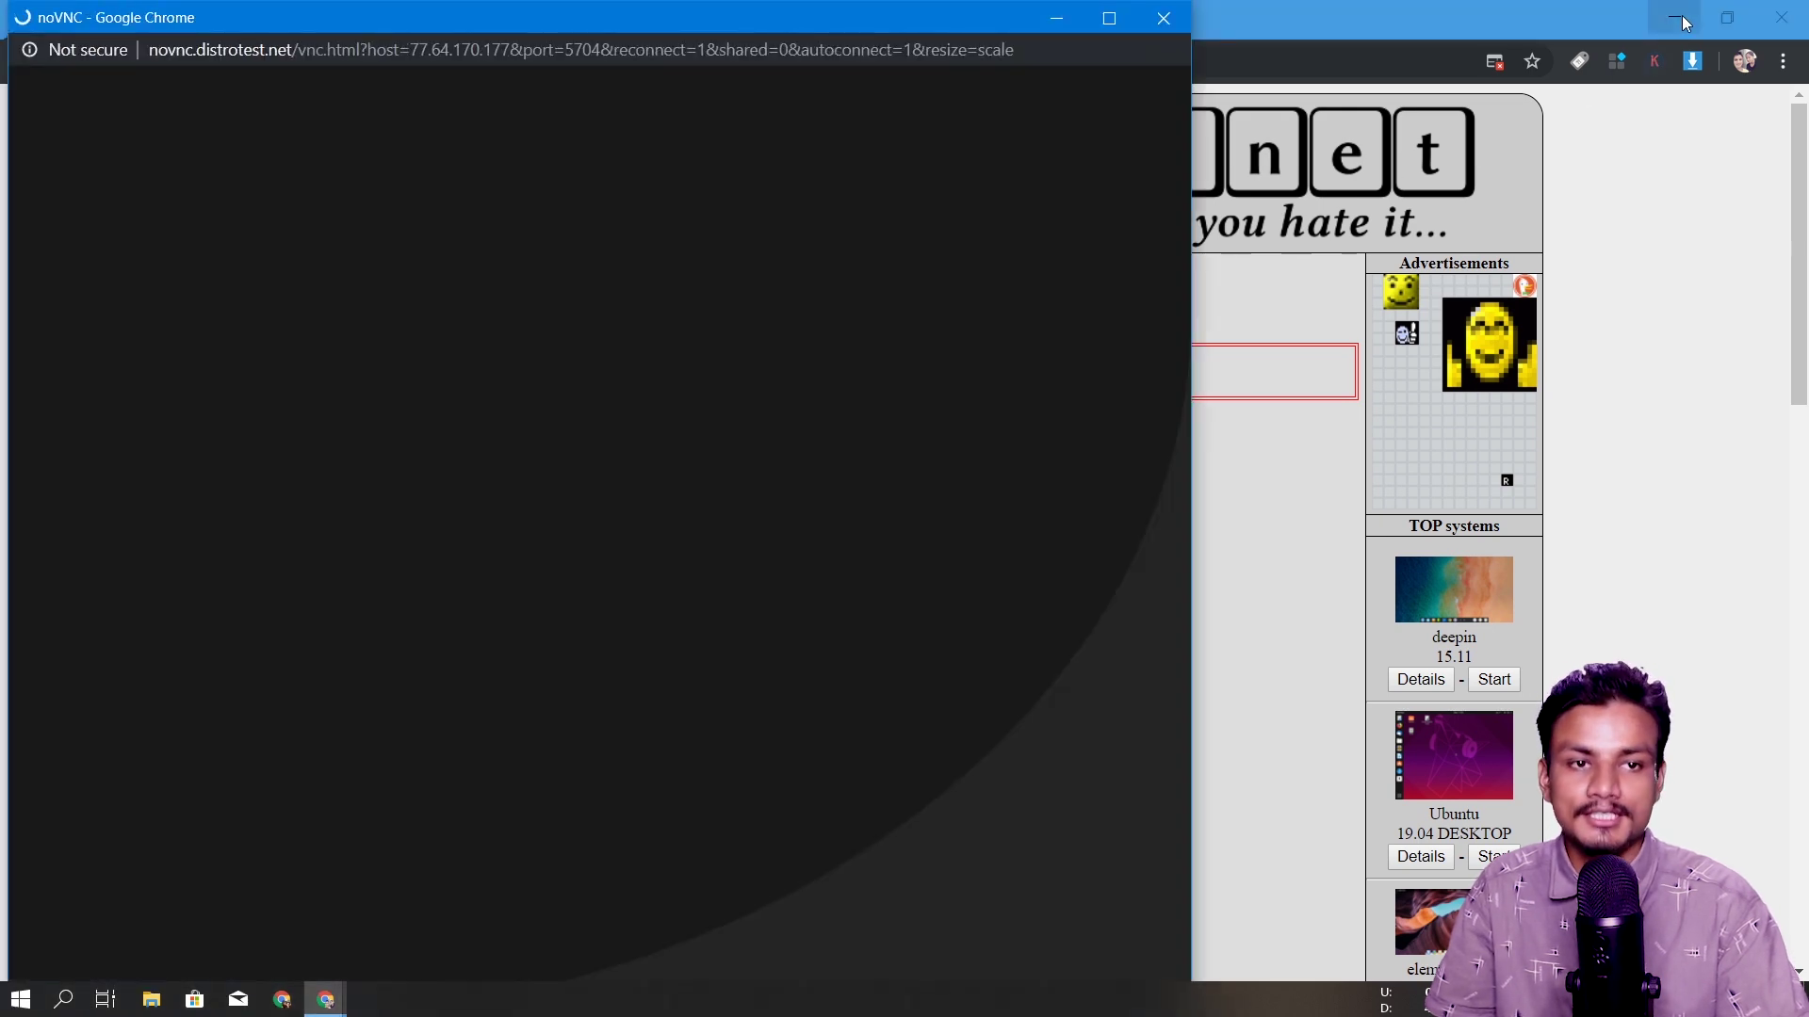
pyautogui.click(1685, 19)
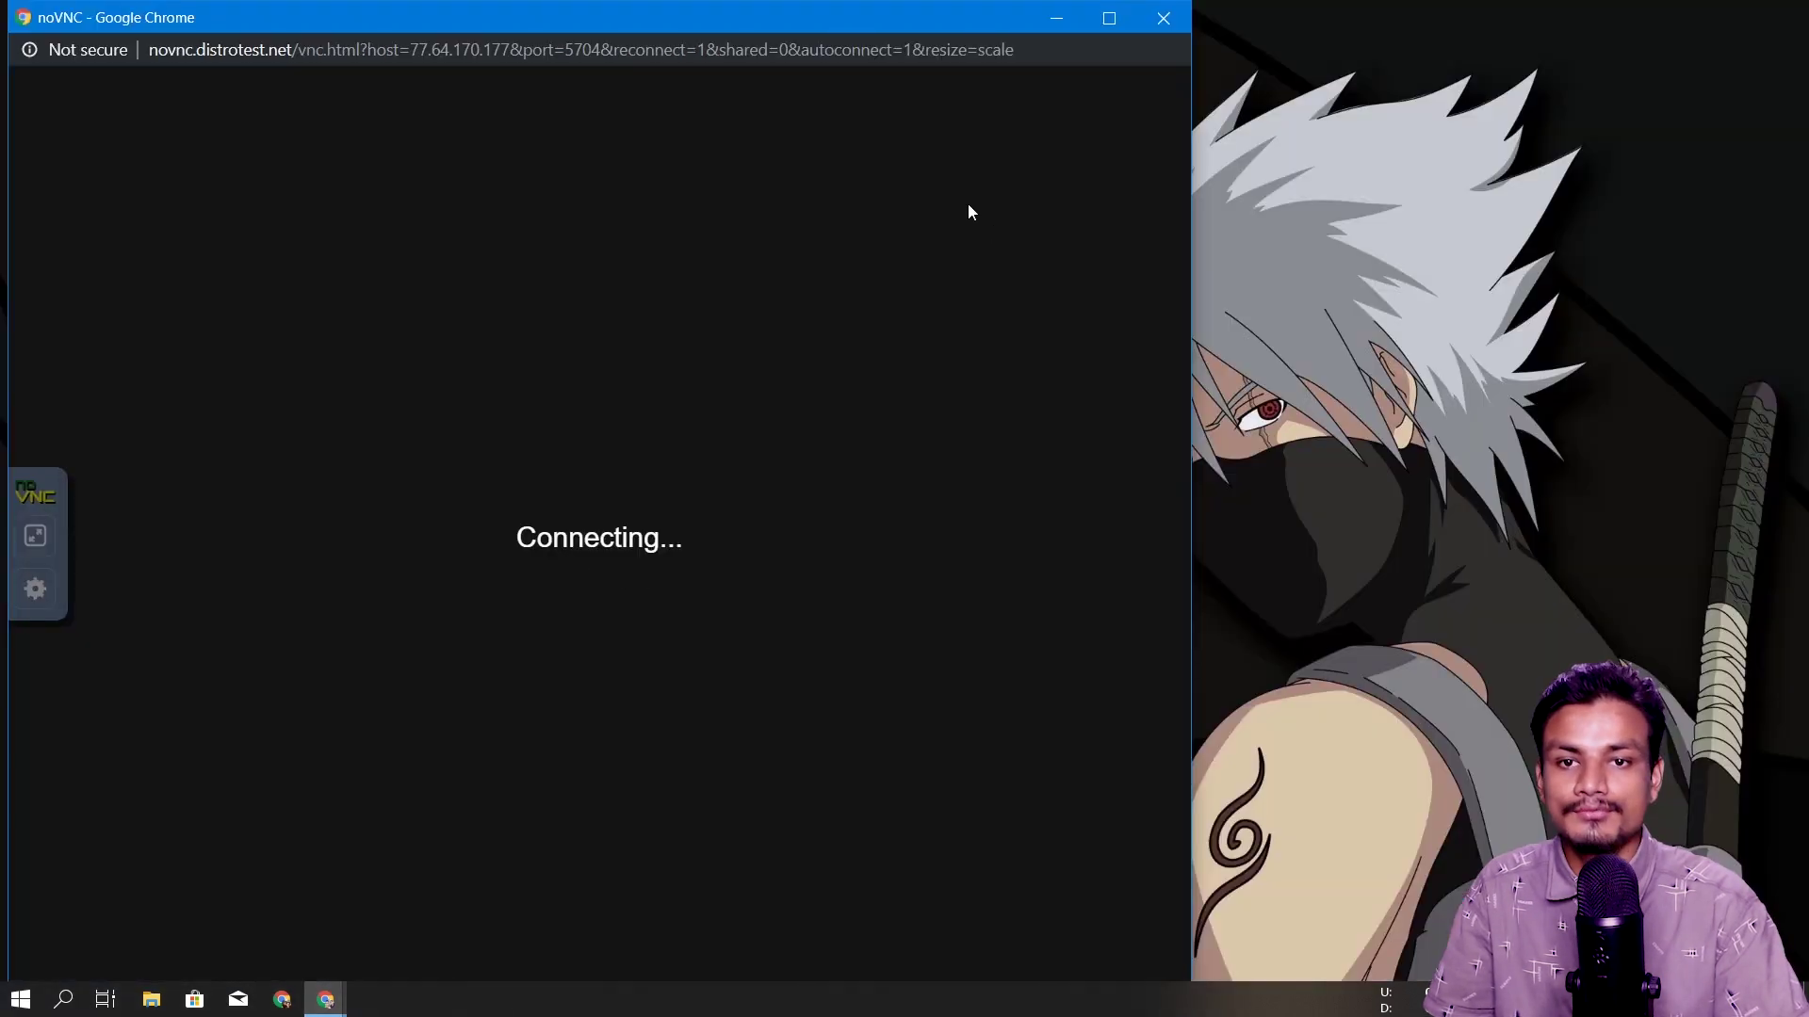